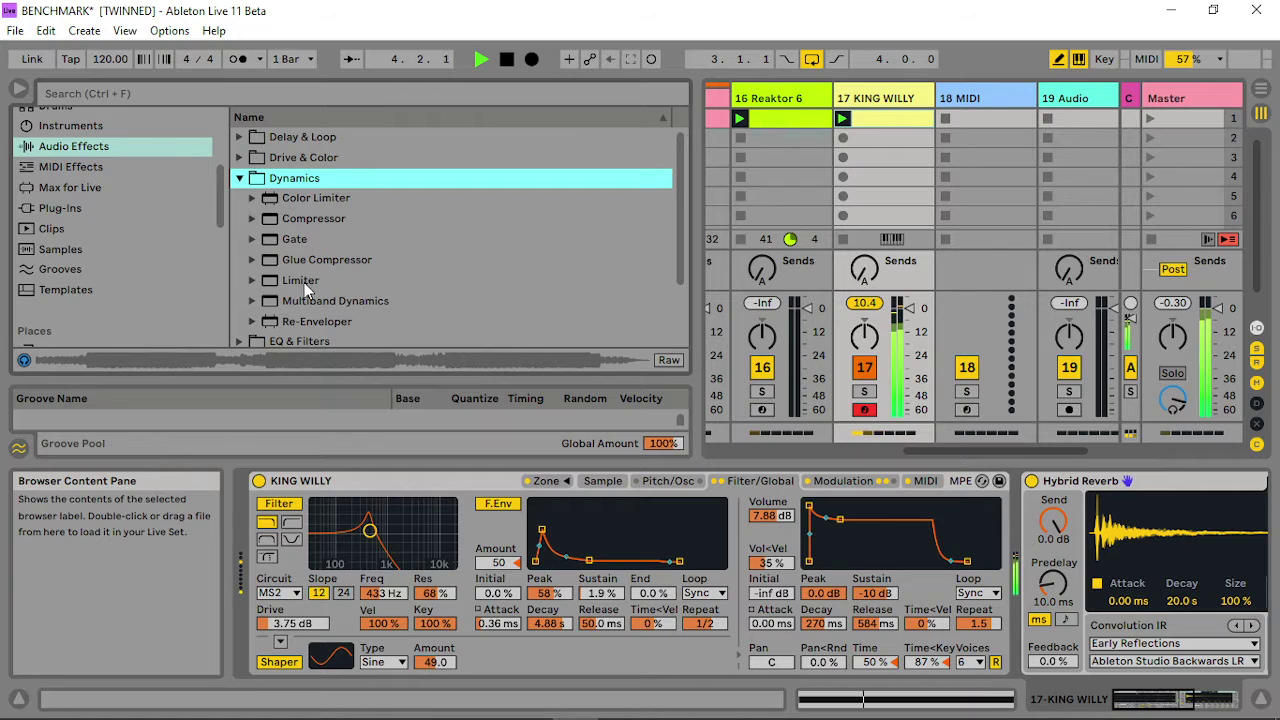
Insert a Limiter between KING WILLY and the Hybrid Reverb, and set its ceiling to -9.75 dB.
left_click_drag(307, 287, 1038, 542)
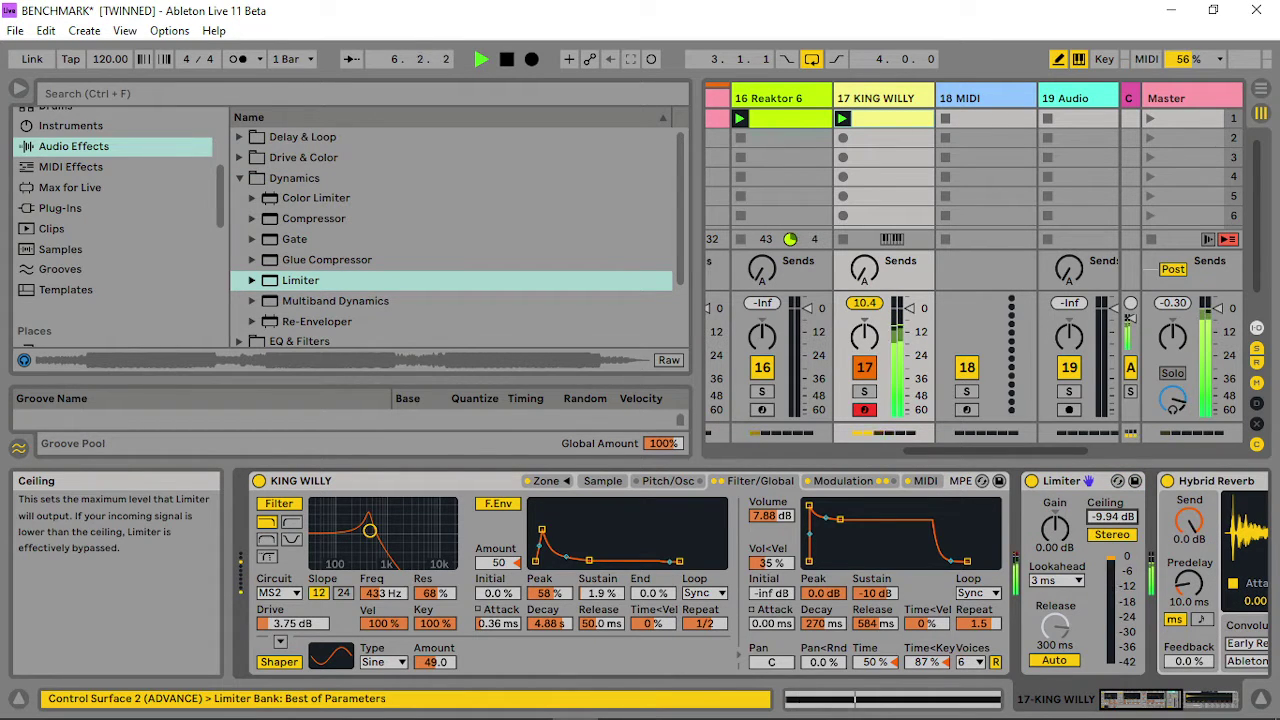
Set KING WILLY's global envelope time to 60% and its filter to 411 Hz with 64% resonance.
left_click_drag(873, 662, 873, 659)
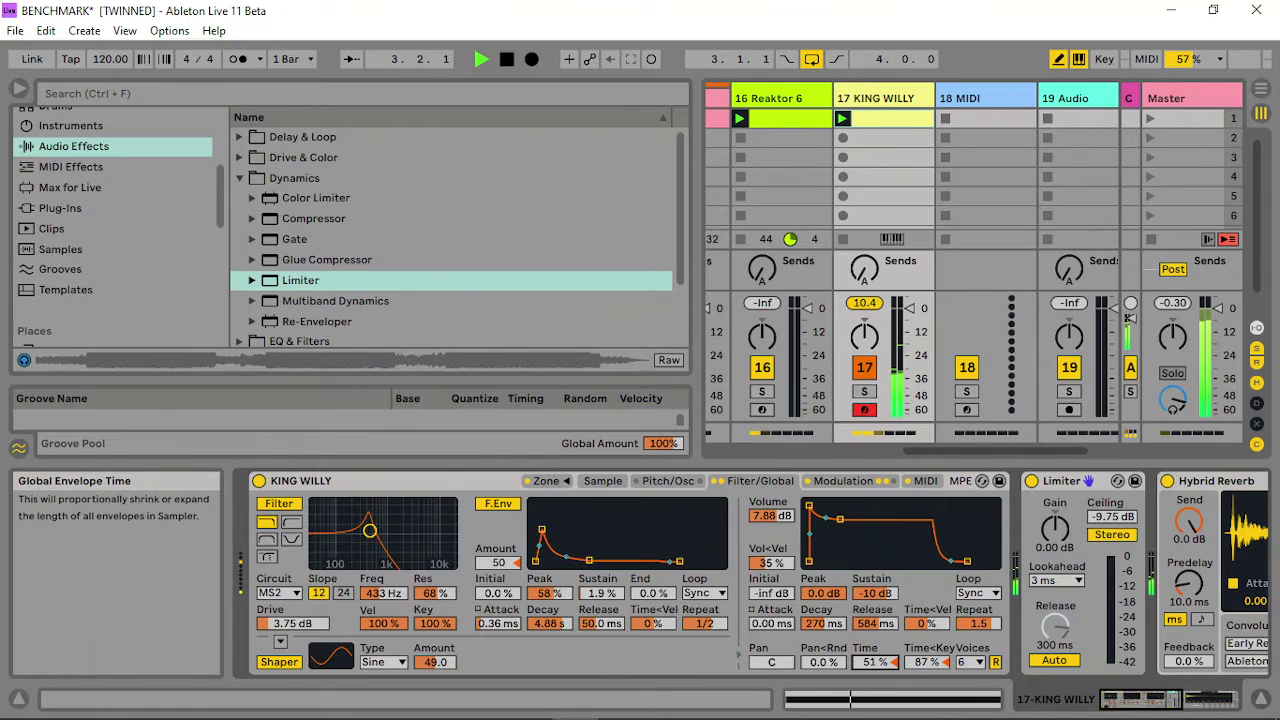
mouse_move(370, 530)
left_mouse_down()
mouse_move(383, 535)
mouse_move(369, 533)
left_mouse_up()
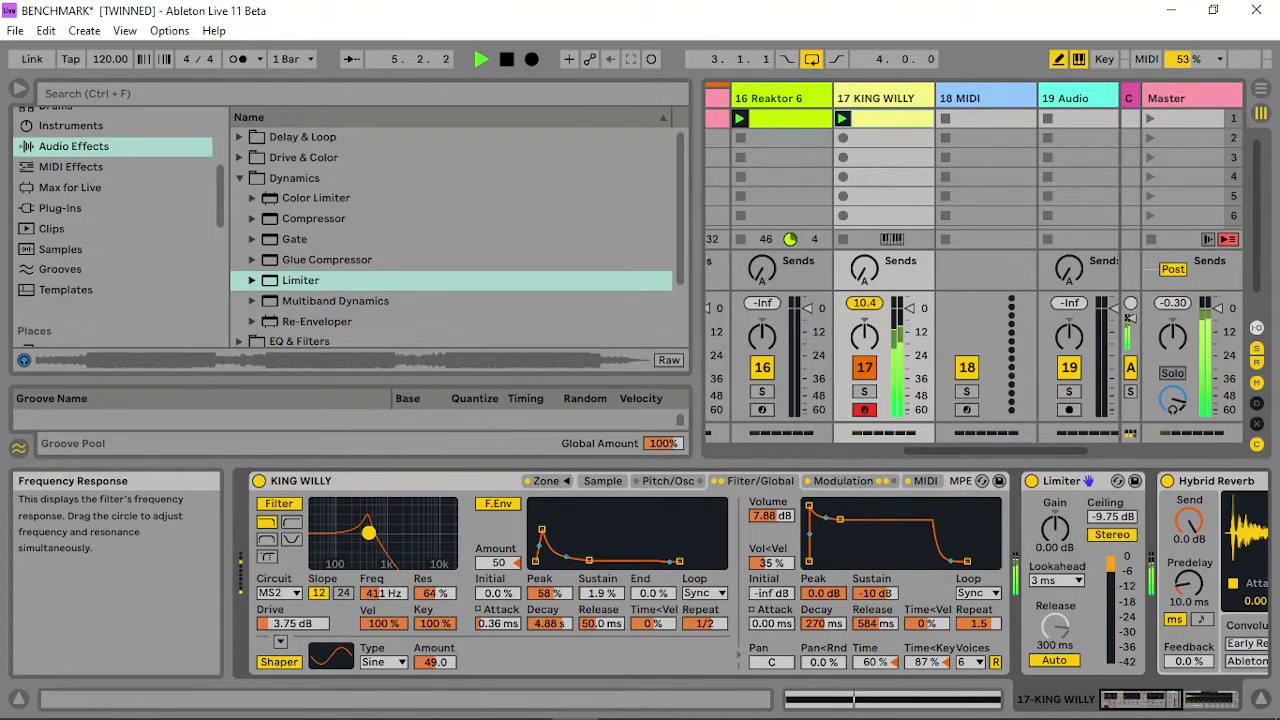
Raise LFO 2's modulation amount for Loop Start to 0.20.
left_click(843, 481)
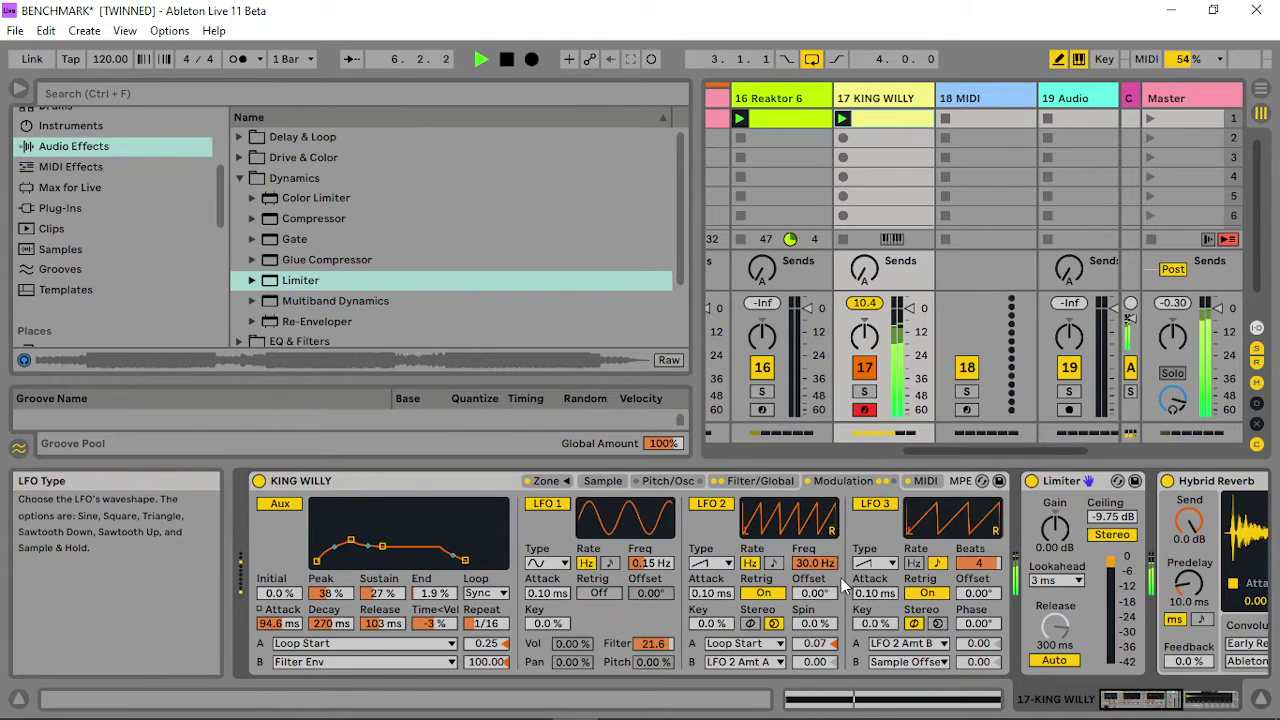
left_click(826, 646)
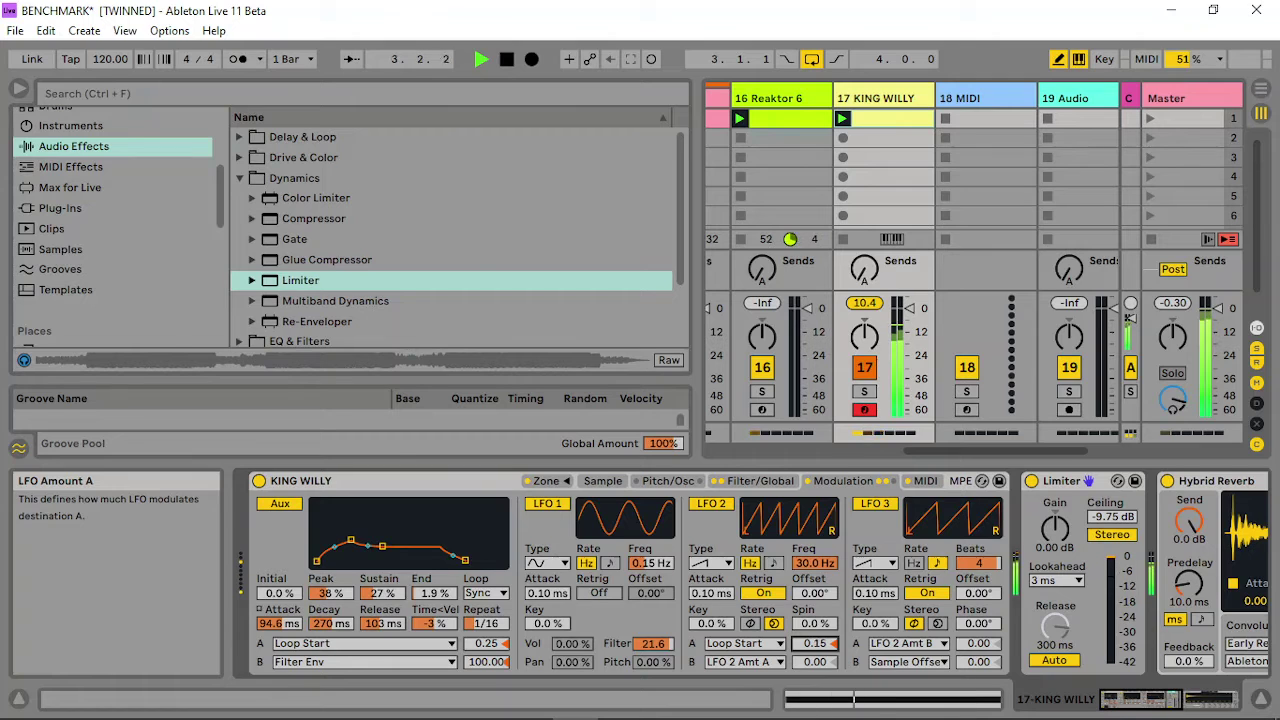
left_click_drag(815, 644, 815, 641)
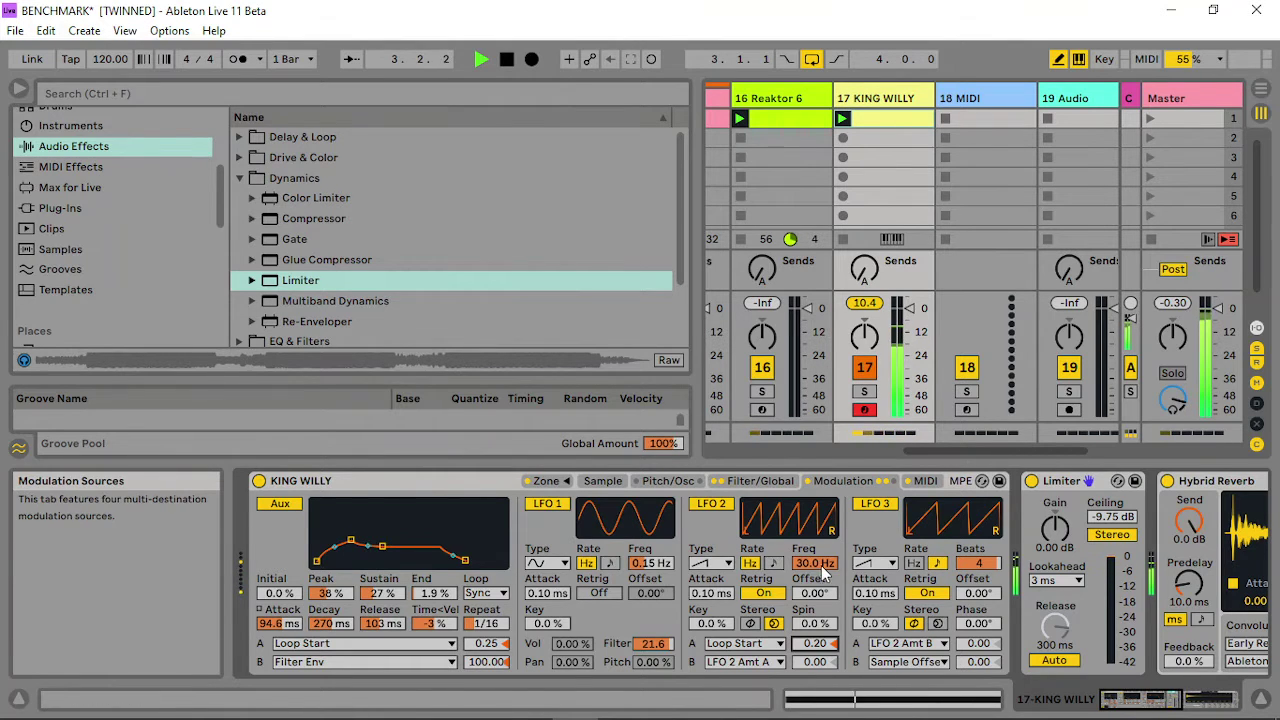
Try sweeping LFO 2's rate down to 0.08 Hz and back up to 30 Hz.
left_click_drag(815, 563, 815, 630)
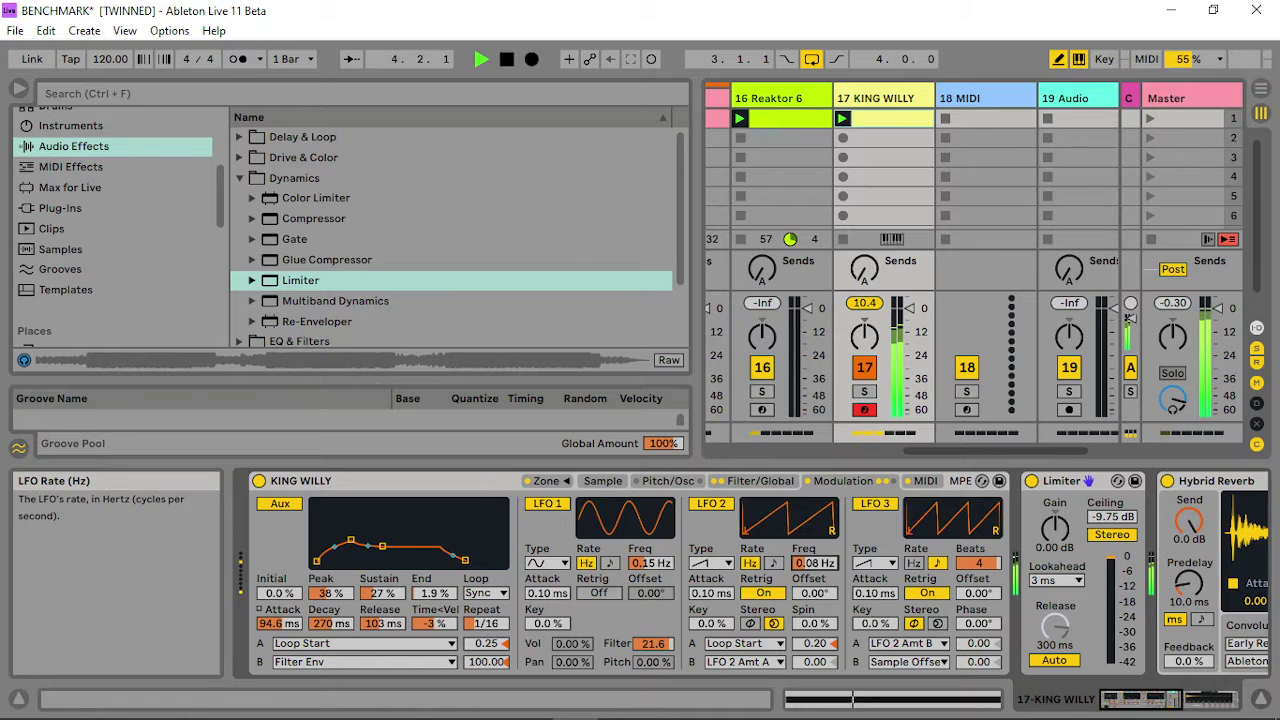
left_click_drag(815, 563, 815, 500)
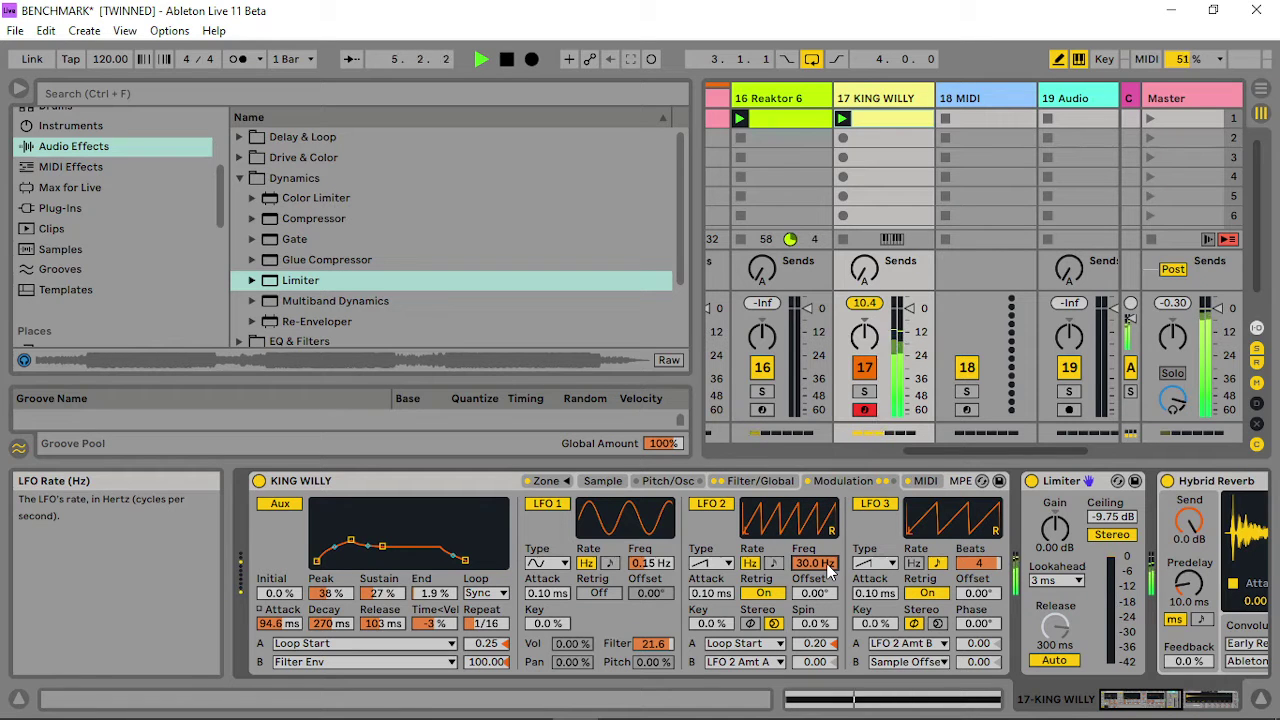
left_click_drag(828, 566, 827, 500)
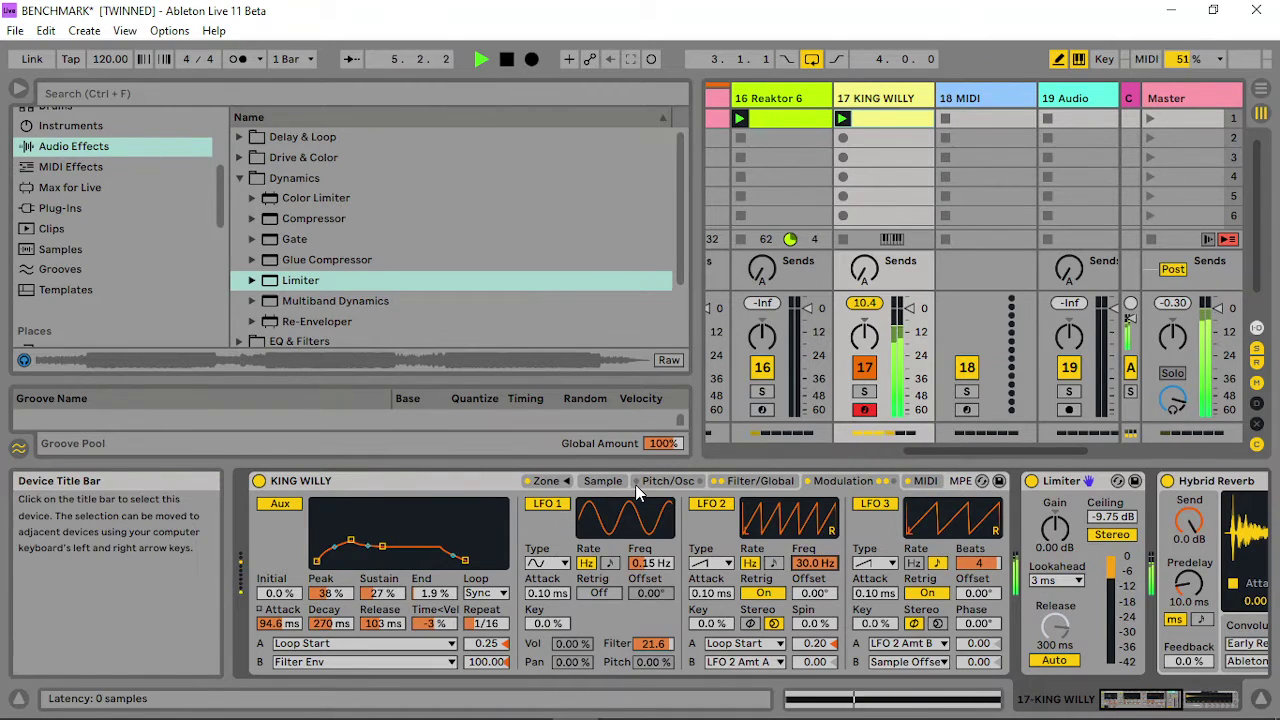
Set the volume envelope's decay to 1.86 s and the global envelope time to 82%.
left_click(760, 480)
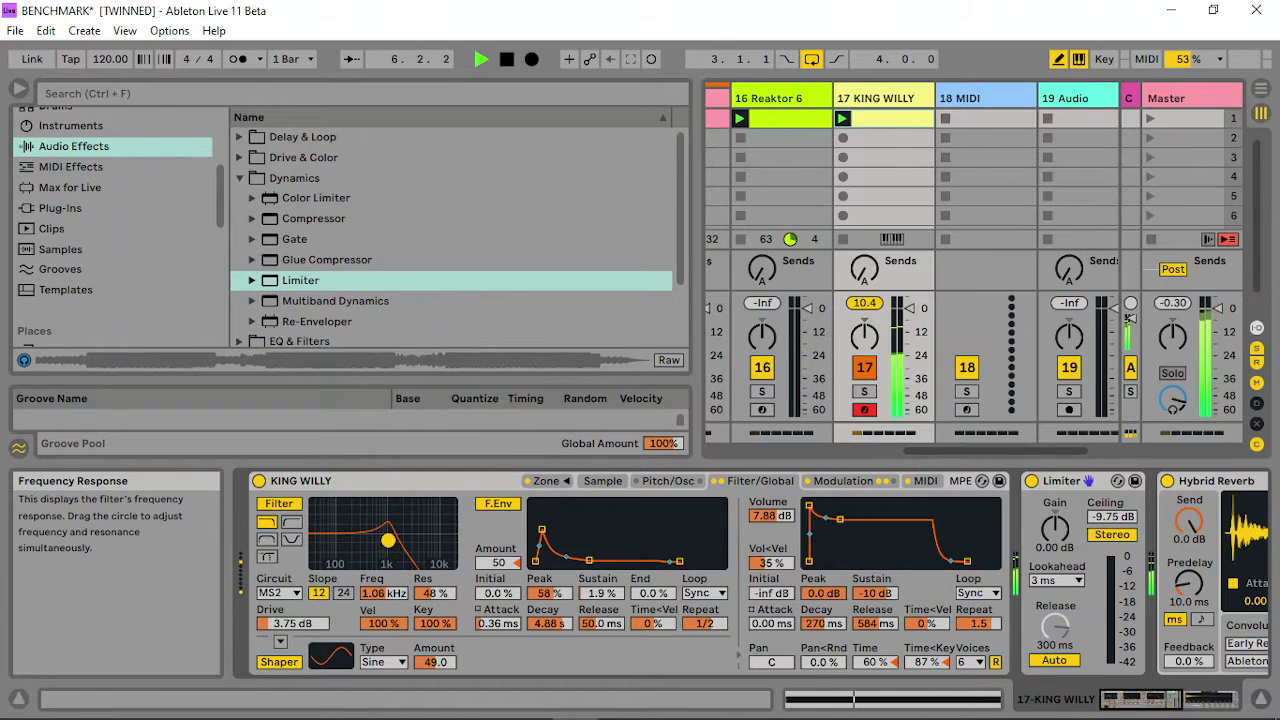
left_click_drag(840, 519, 846, 519)
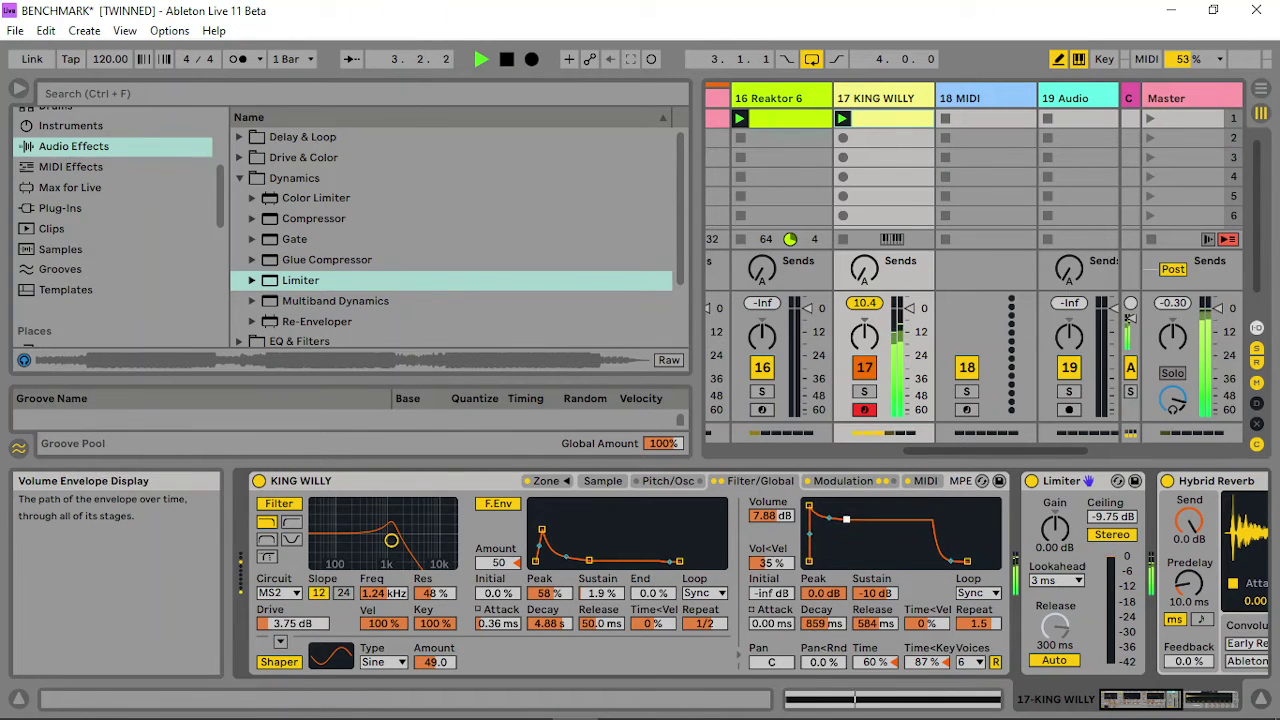
left_click_drag(875, 662, 875, 646)
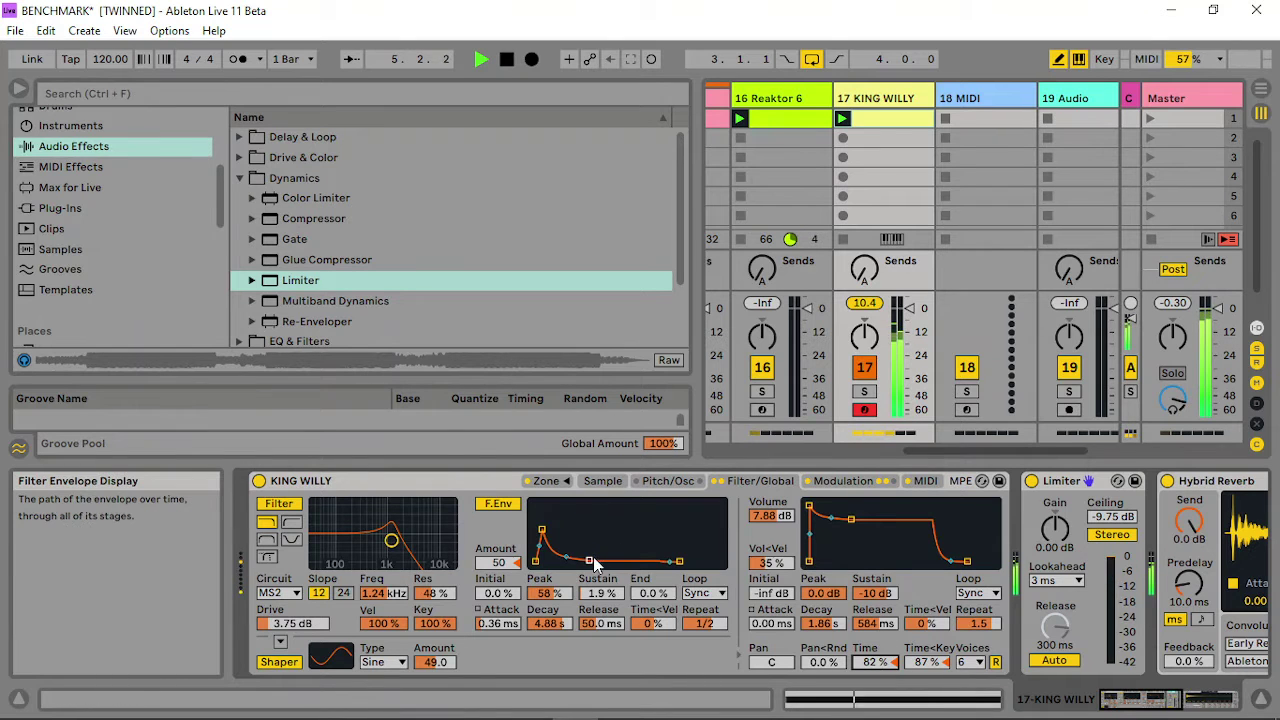
Shape the filter envelope to 708 ms decay and 0% sustain, and set the filter to 1.06 kHz with 70% resonance.
left_click_drag(590, 560, 579, 562)
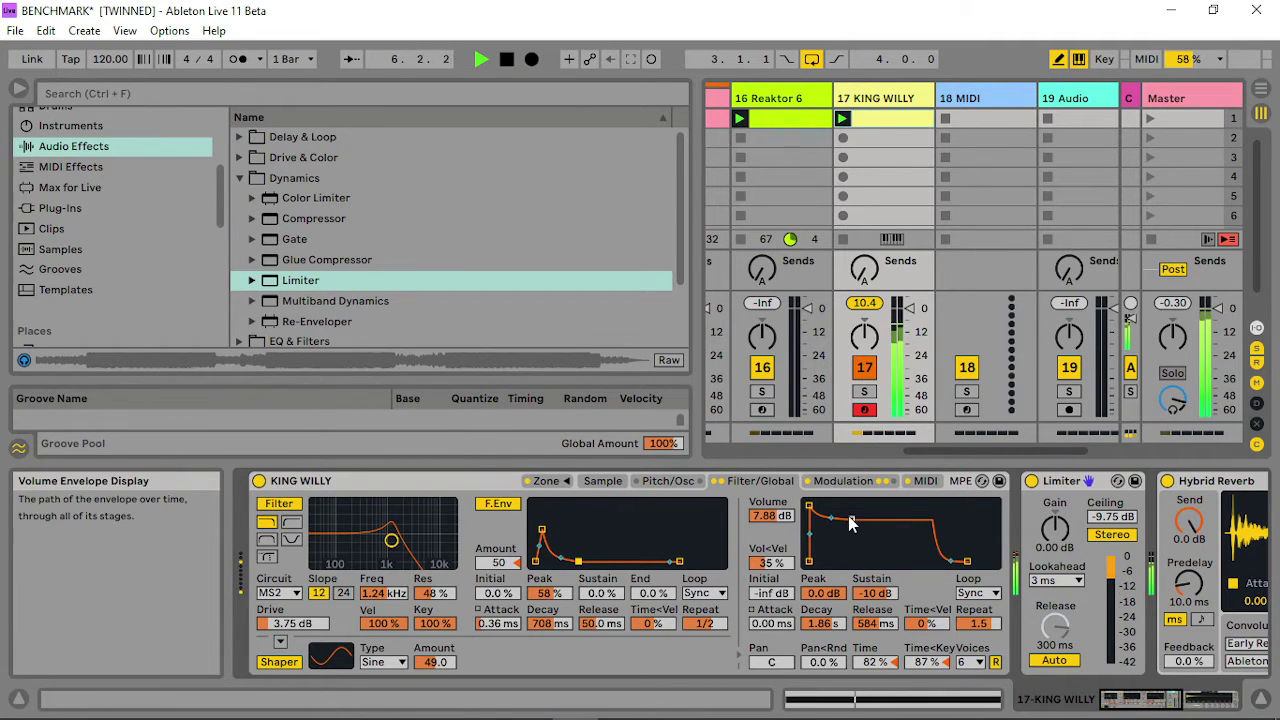
mouse_move(391, 540)
left_mouse_down()
mouse_move(373, 531)
mouse_move(388, 530)
left_mouse_up()
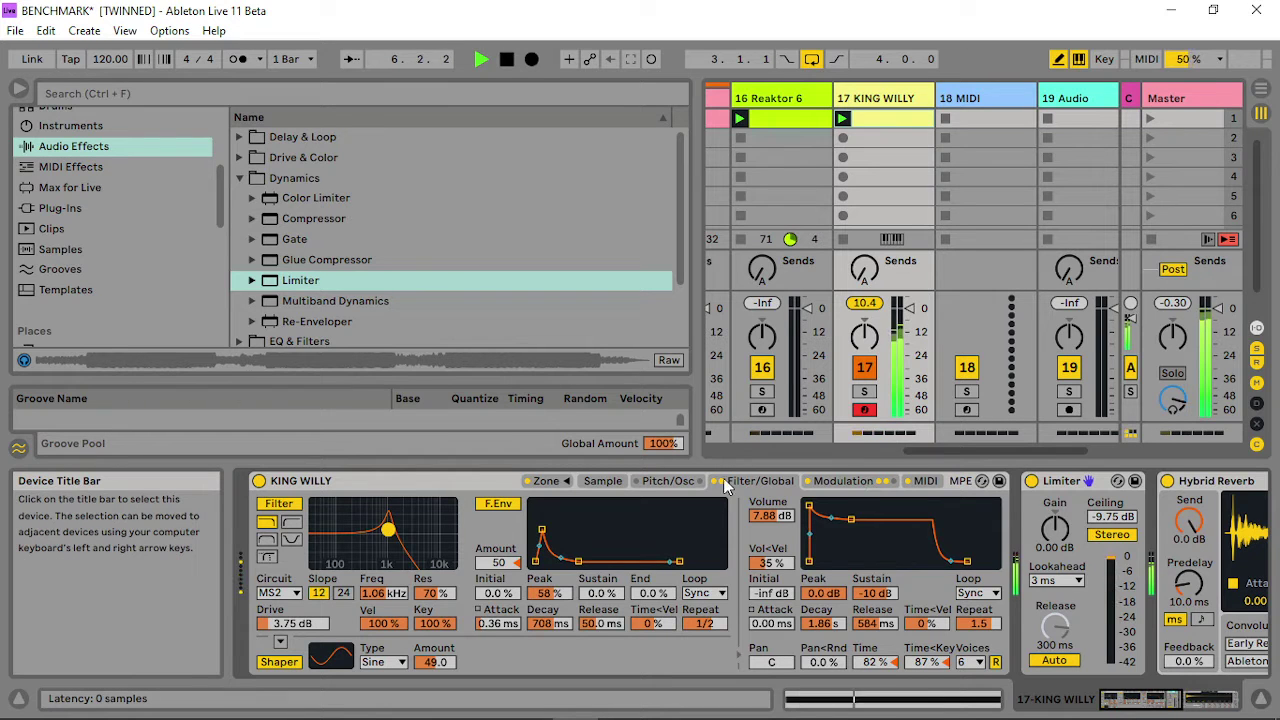
Set the modulation oscillator's volume to 0 dB, its fixed frequency to 48.7 Hz and its multiplier to 0.1.
left_click(663, 479)
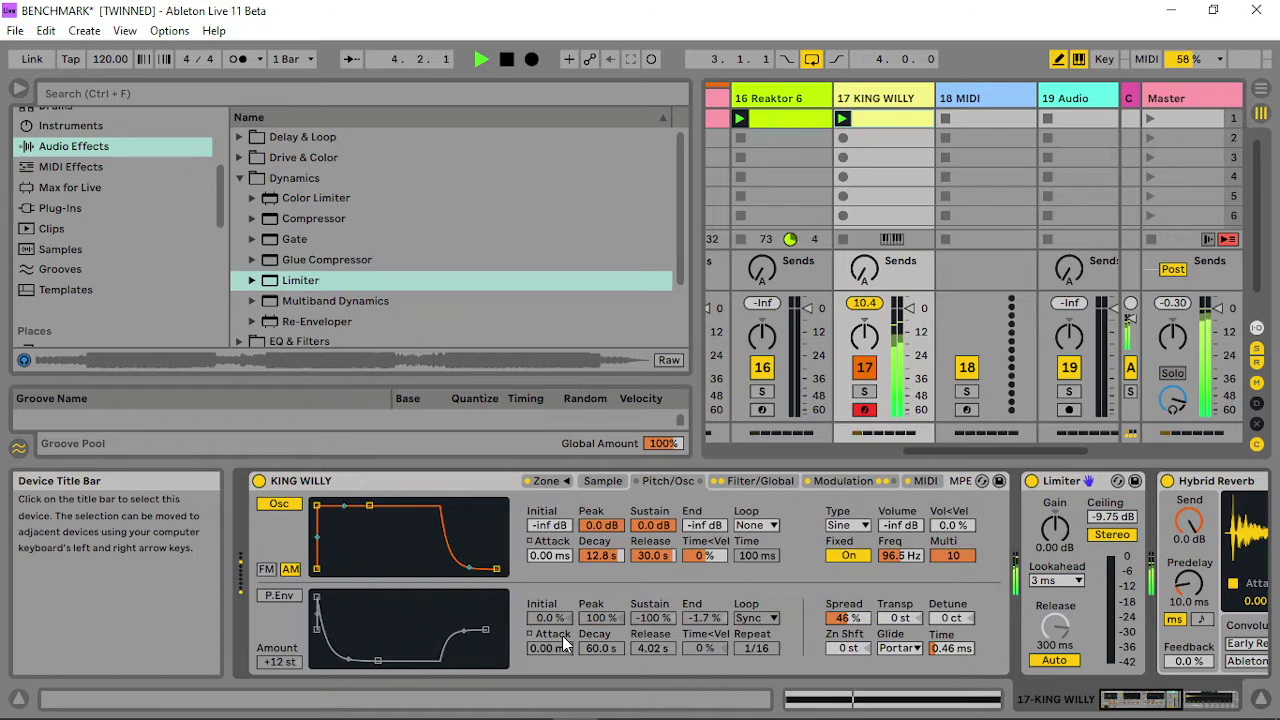
left_click_drag(903, 525, 903, 505)
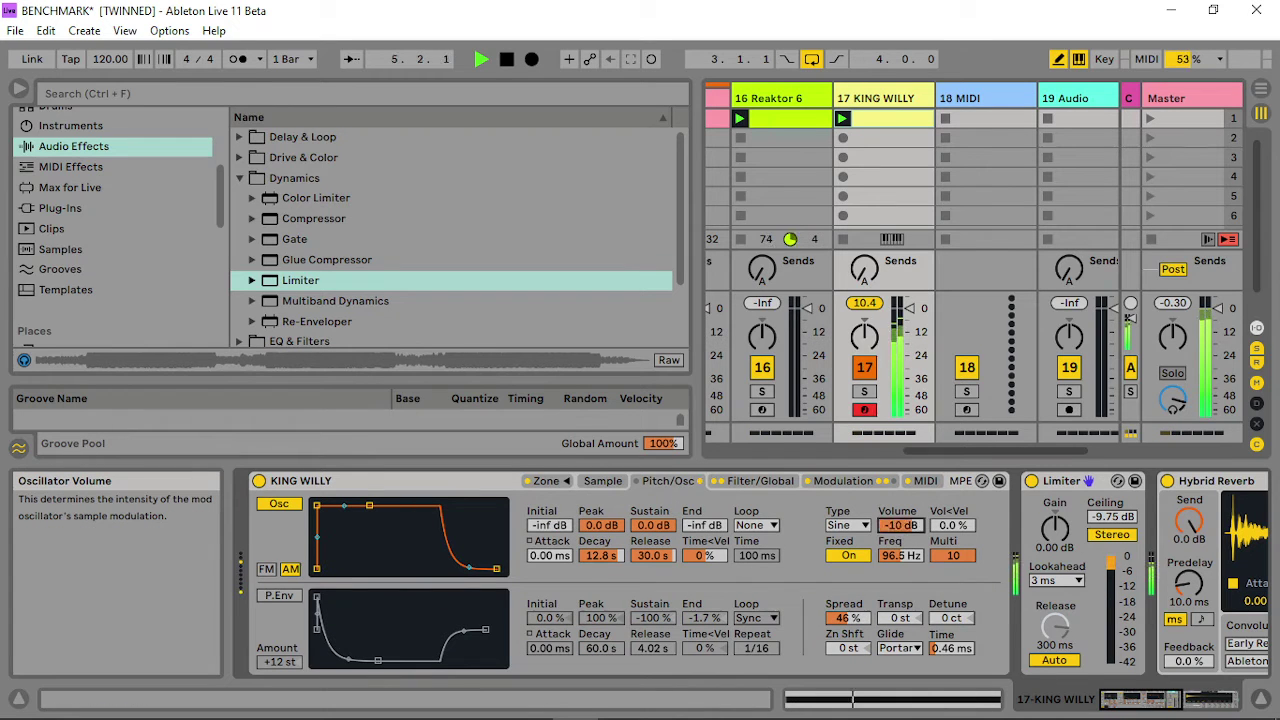
left_click_drag(911, 558, 911, 588)
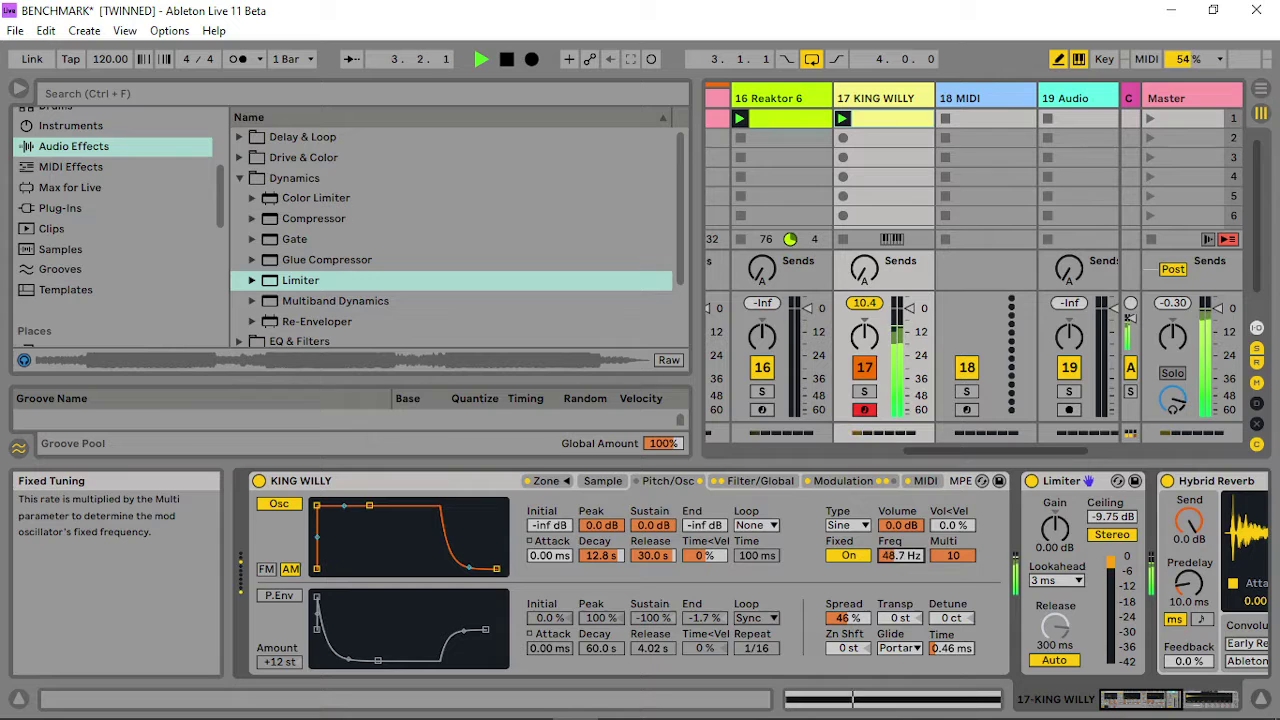
left_click_drag(953, 556, 953, 572)
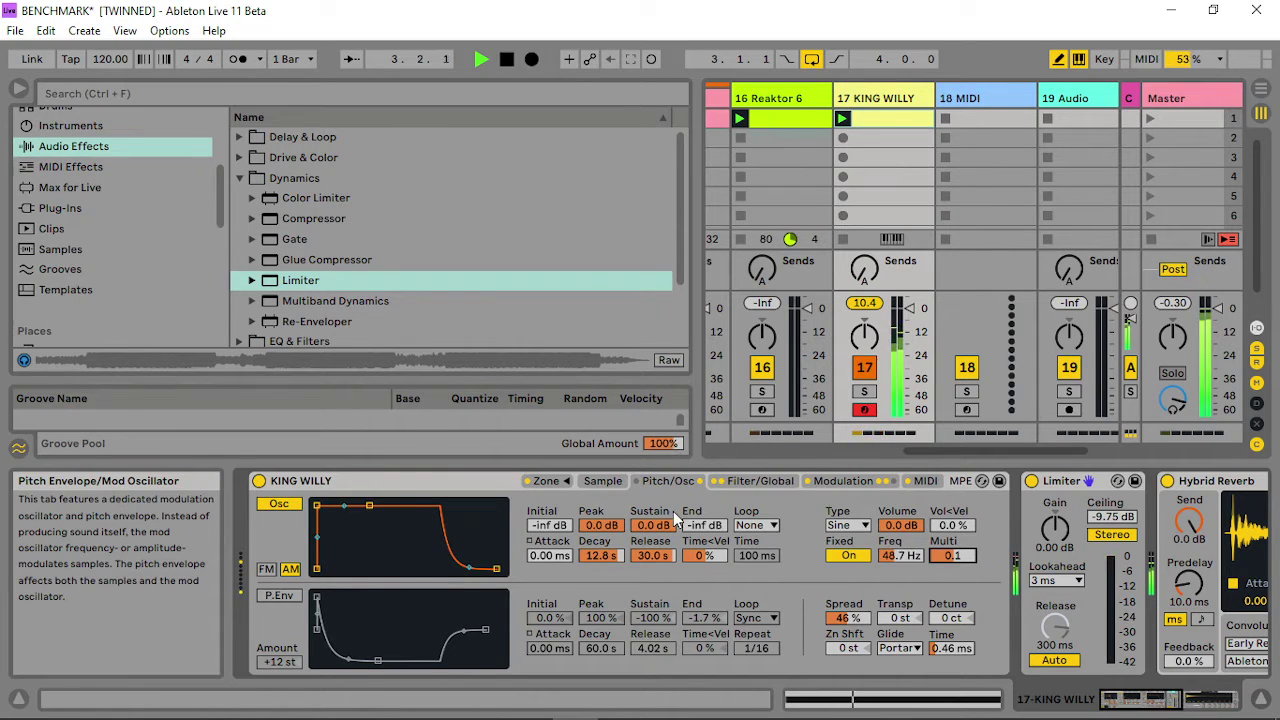
Set the oscillator envelope's loop mode to Sync and shape it to 1.04 s decay and -33 dB sustain.
left_click(755, 525)
left_click(751, 592)
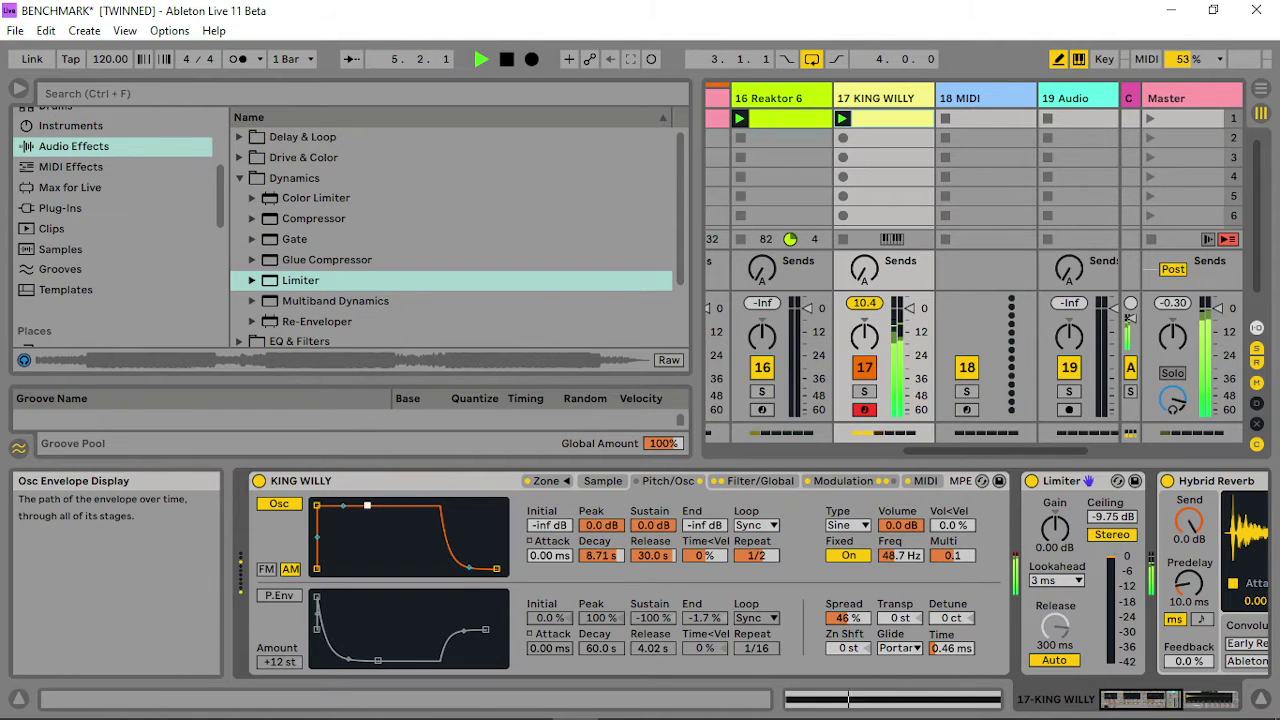
left_click_drag(369, 506, 355, 552)
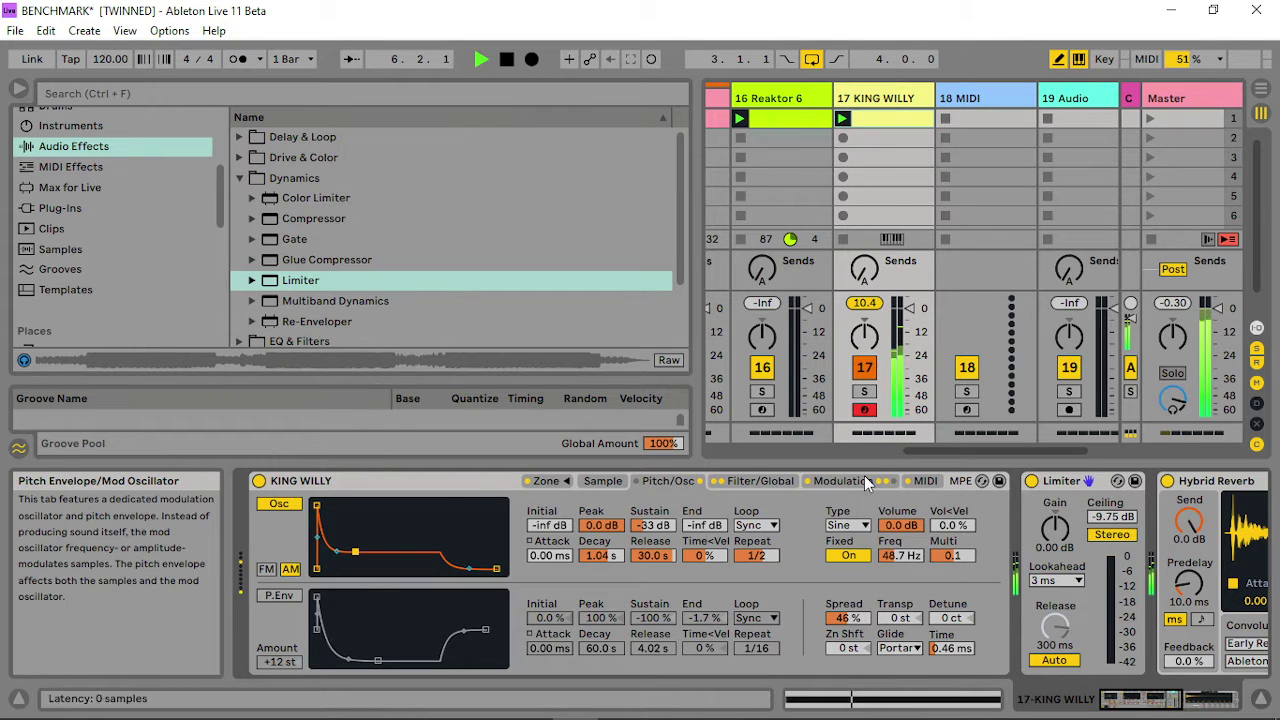
Lower the filter frequency to 951 Hz and raise the global envelope time to 96%.
left_click(753, 480)
mouse_move(388, 530)
left_mouse_down()
mouse_move(369, 527)
mouse_move(400, 526)
mouse_move(386, 530)
left_mouse_up()
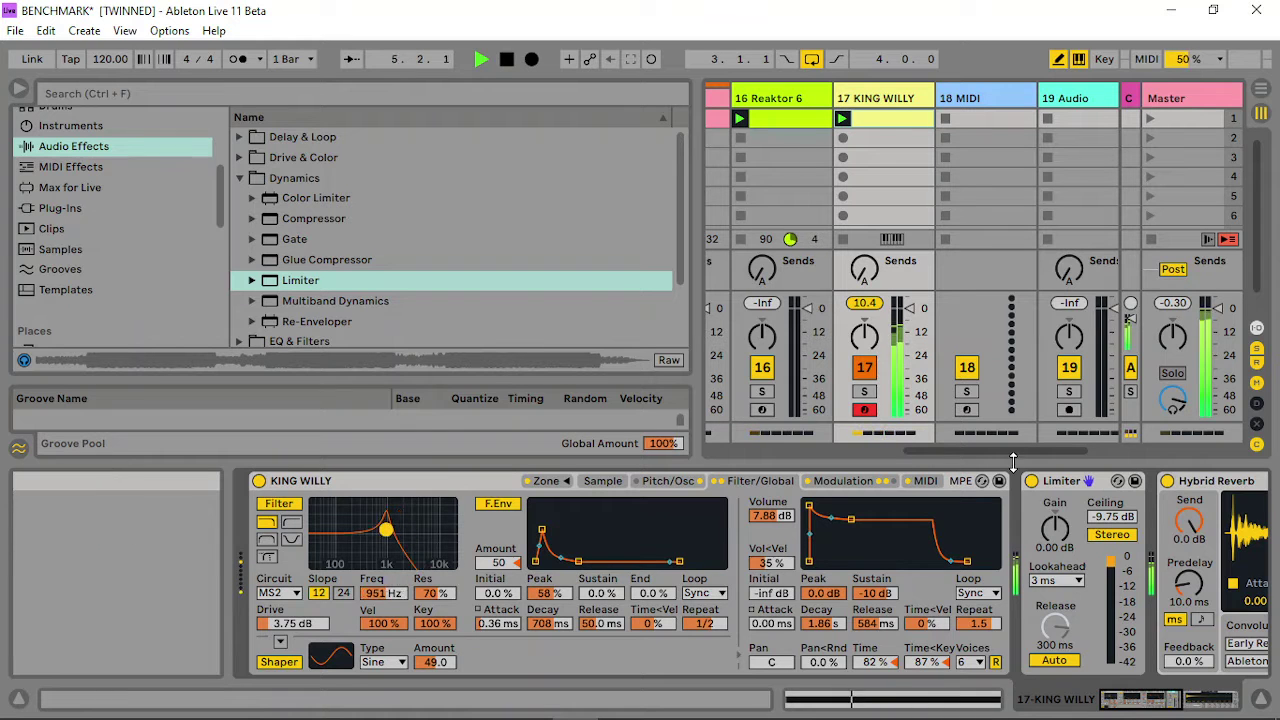
left_click_drag(876, 662, 876, 646)
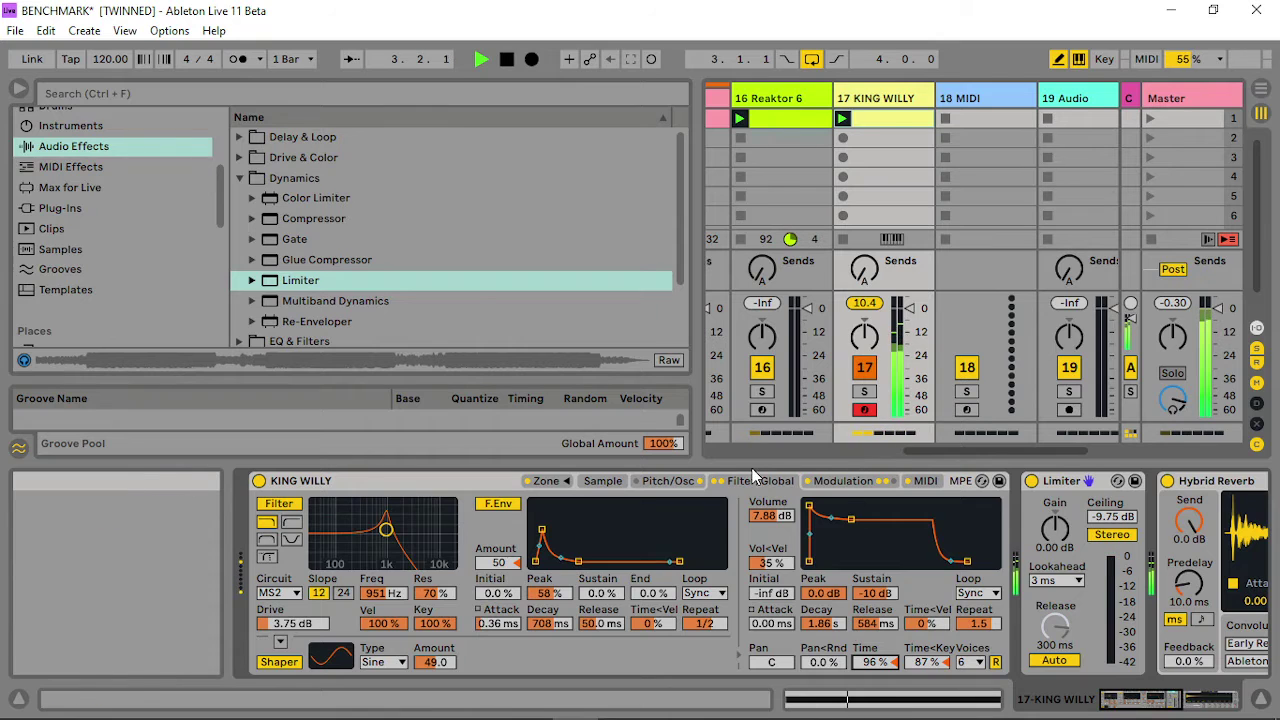
Set the oscillator envelope's repeat rate to 1/16 and reshape it to 4.02 s decay and -28 dB sustain.
left_click(675, 481)
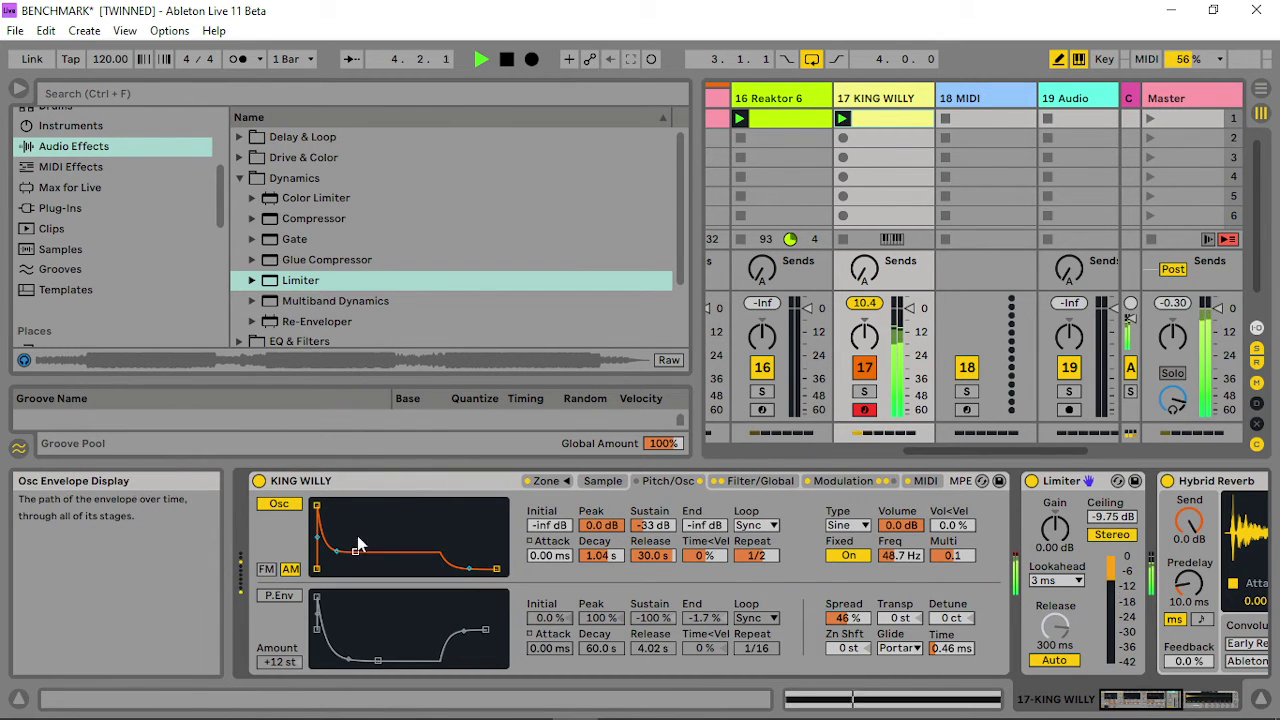
left_click_drag(352, 555, 341, 530)
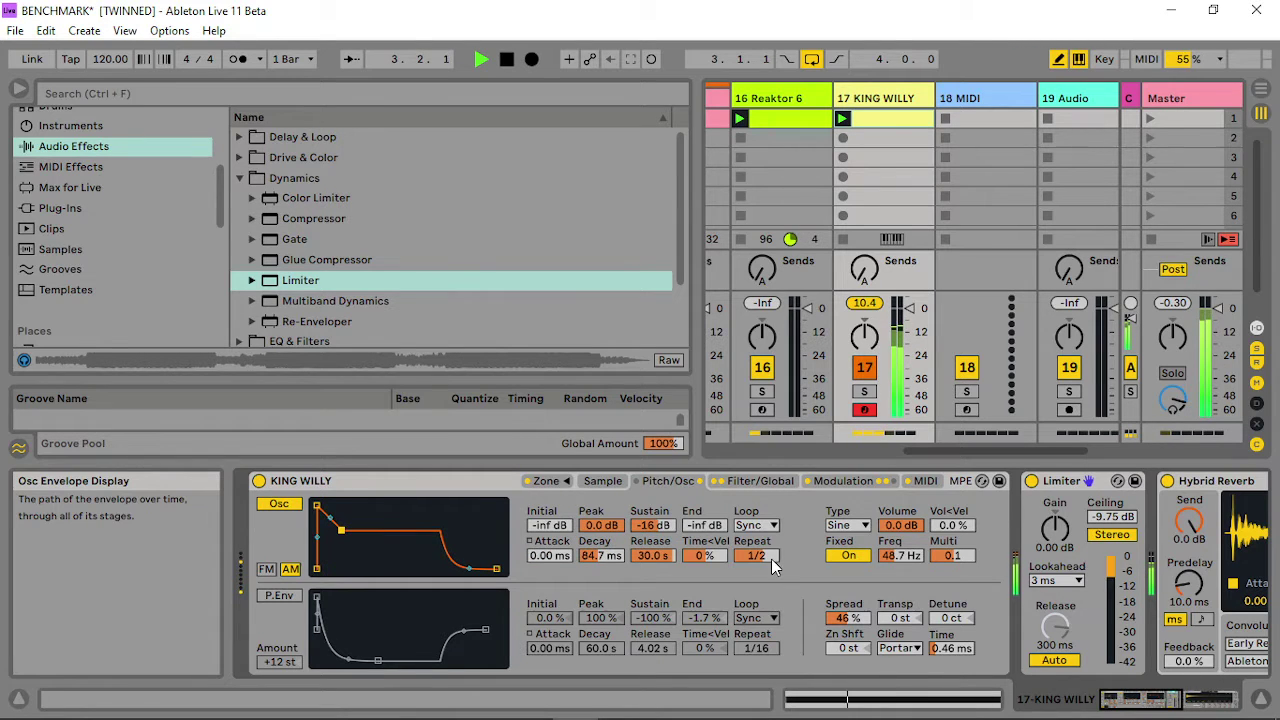
left_click_drag(770, 558, 770, 580)
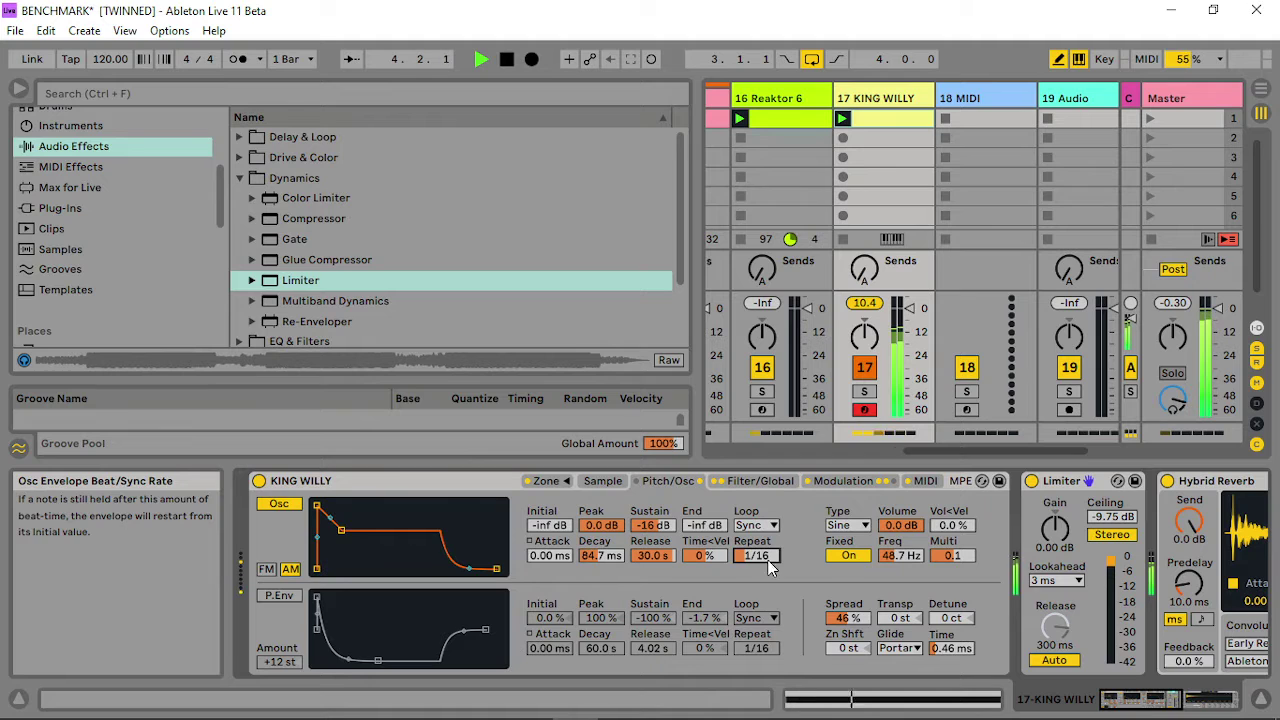
mouse_move(341, 530)
left_mouse_down()
mouse_move(328, 556)
mouse_move(332, 537)
mouse_move(344, 559)
mouse_move(359, 548)
left_mouse_up()
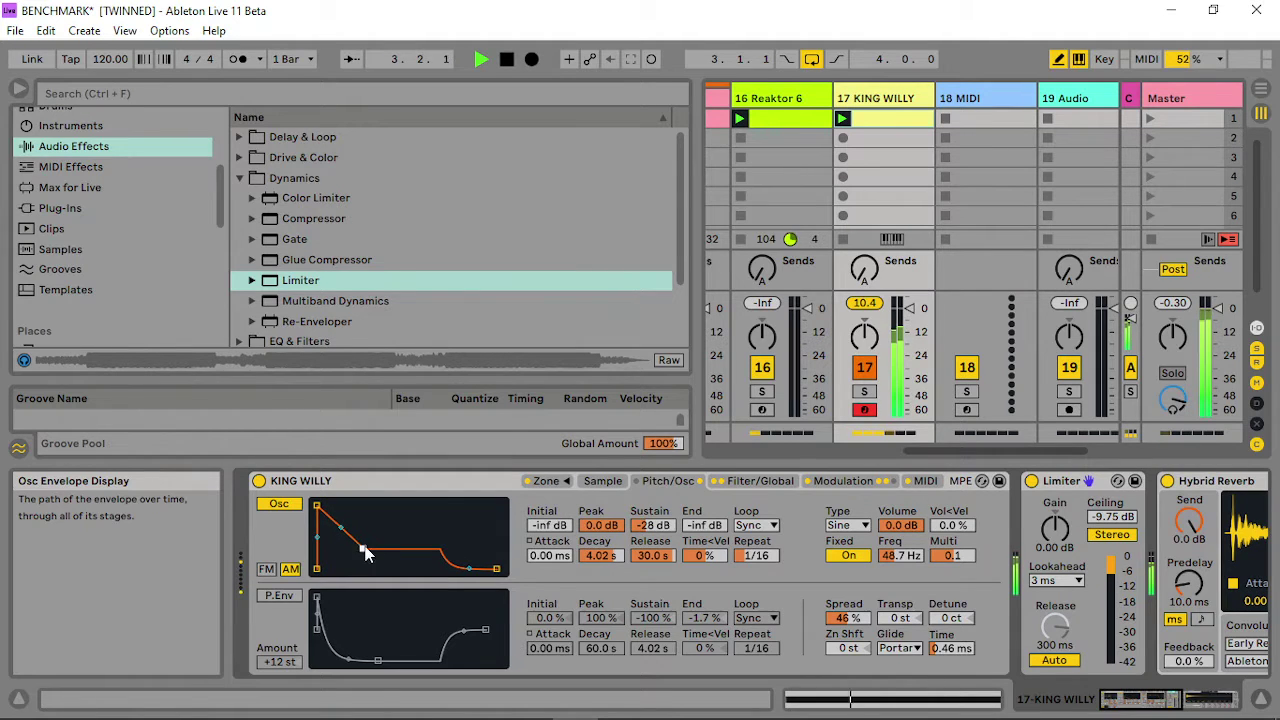
Move the SCOTTY sample's start near its beginning, at 28677, and set the loop crossfade to 1471.
left_click(603, 481)
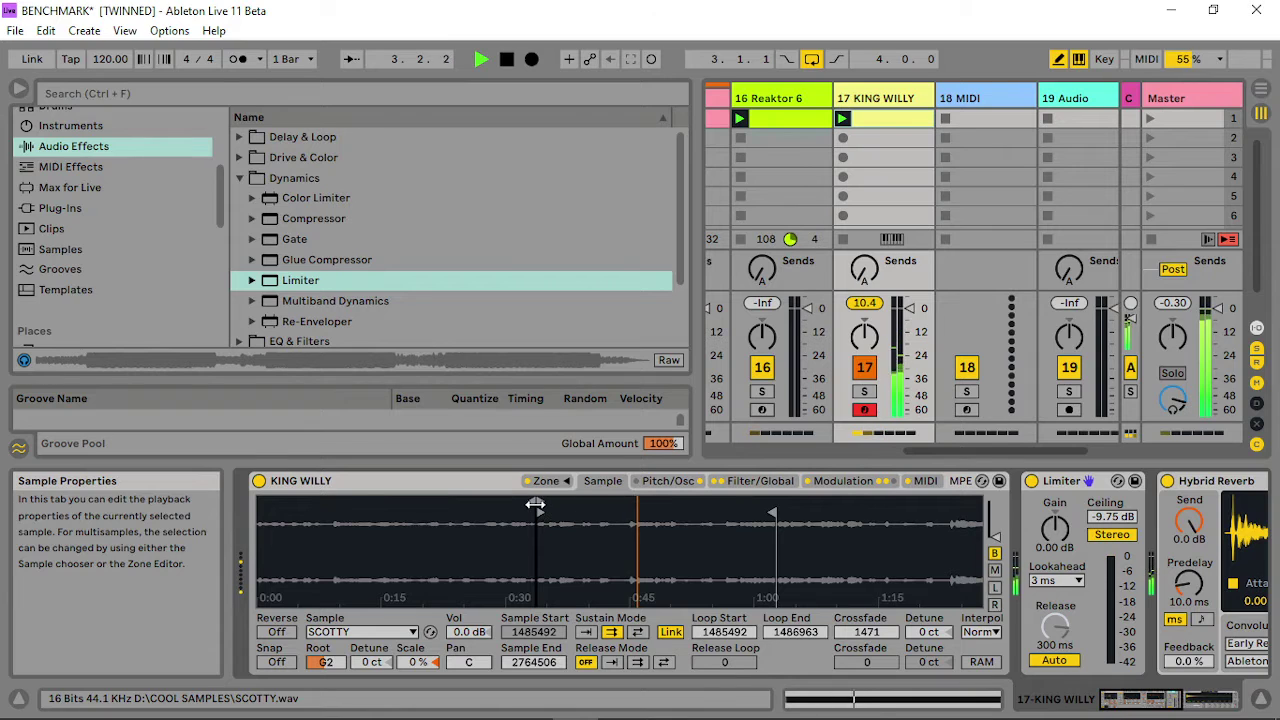
left_click_drag(537, 508, 213, 522)
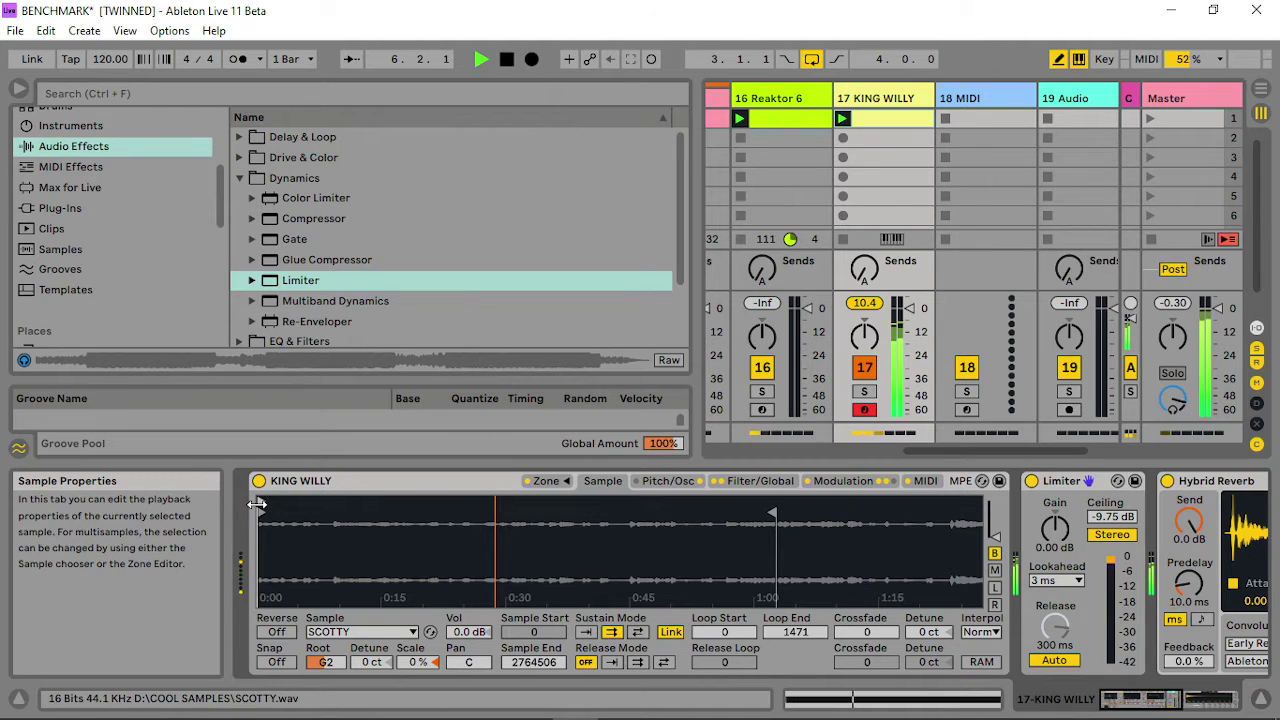
left_click_drag(257, 504, 265, 504)
left_click_drag(868, 637, 869, 630)
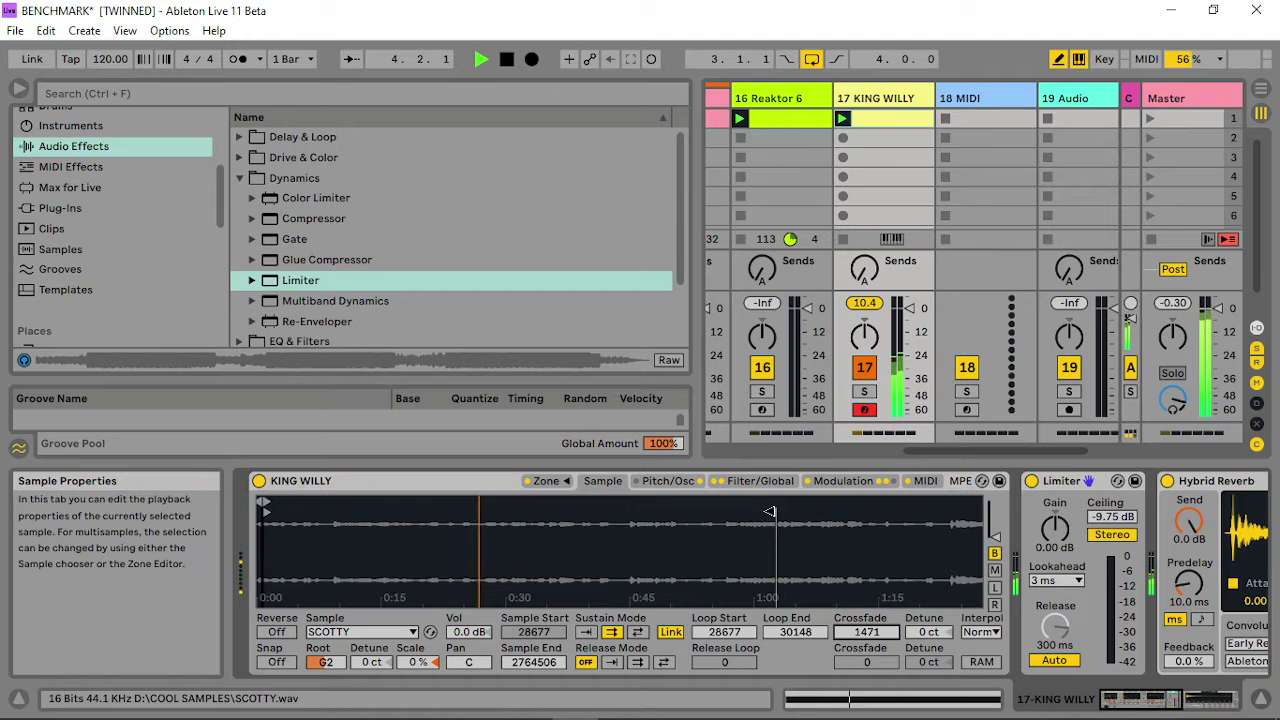
Adjust the SCOTTY sample's end point back and forth, settling at 2775977.
left_click_drag(769, 512, 749, 512)
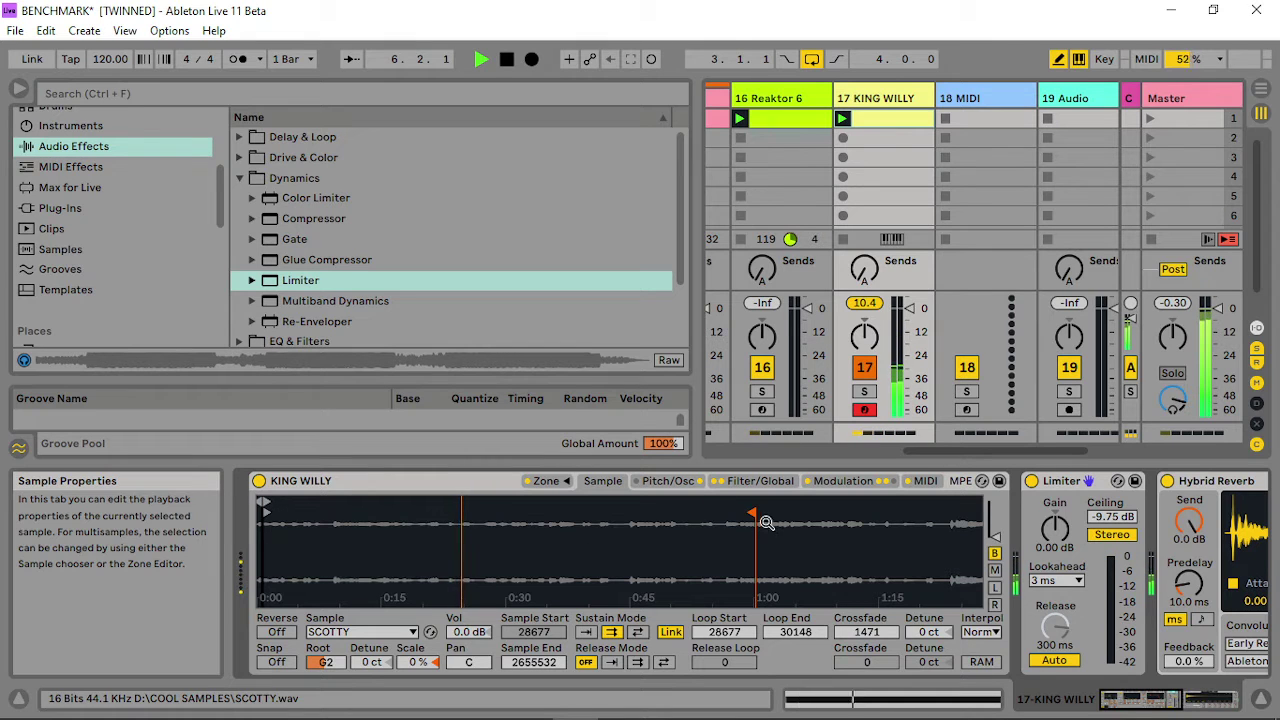
left_click_drag(751, 512, 777, 512)
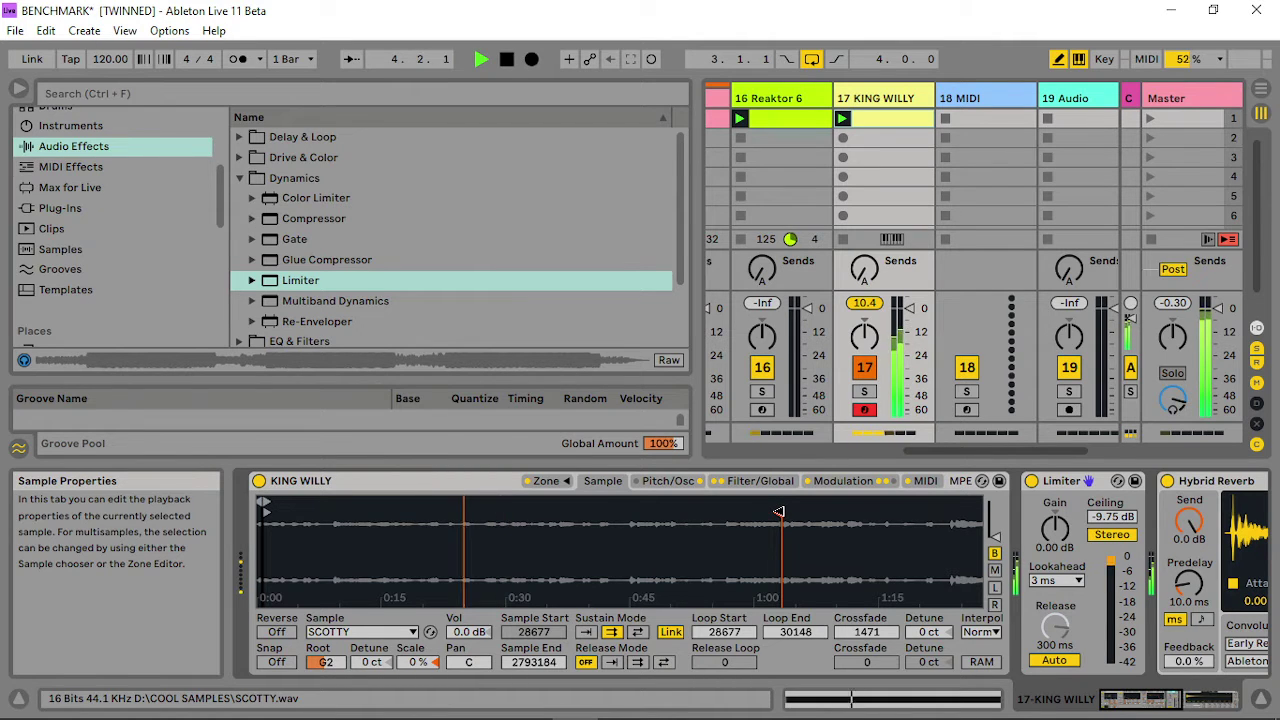
left_click_drag(777, 512, 783, 512)
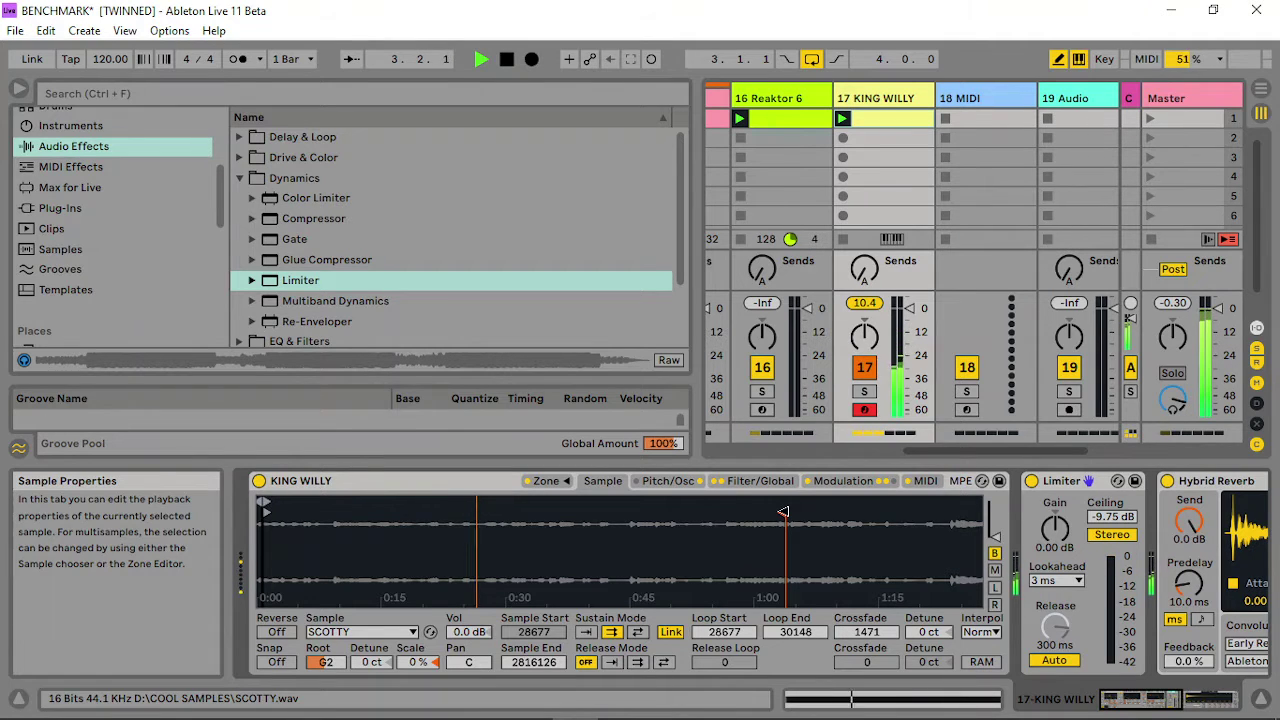
left_click_drag(783, 512, 774, 512)
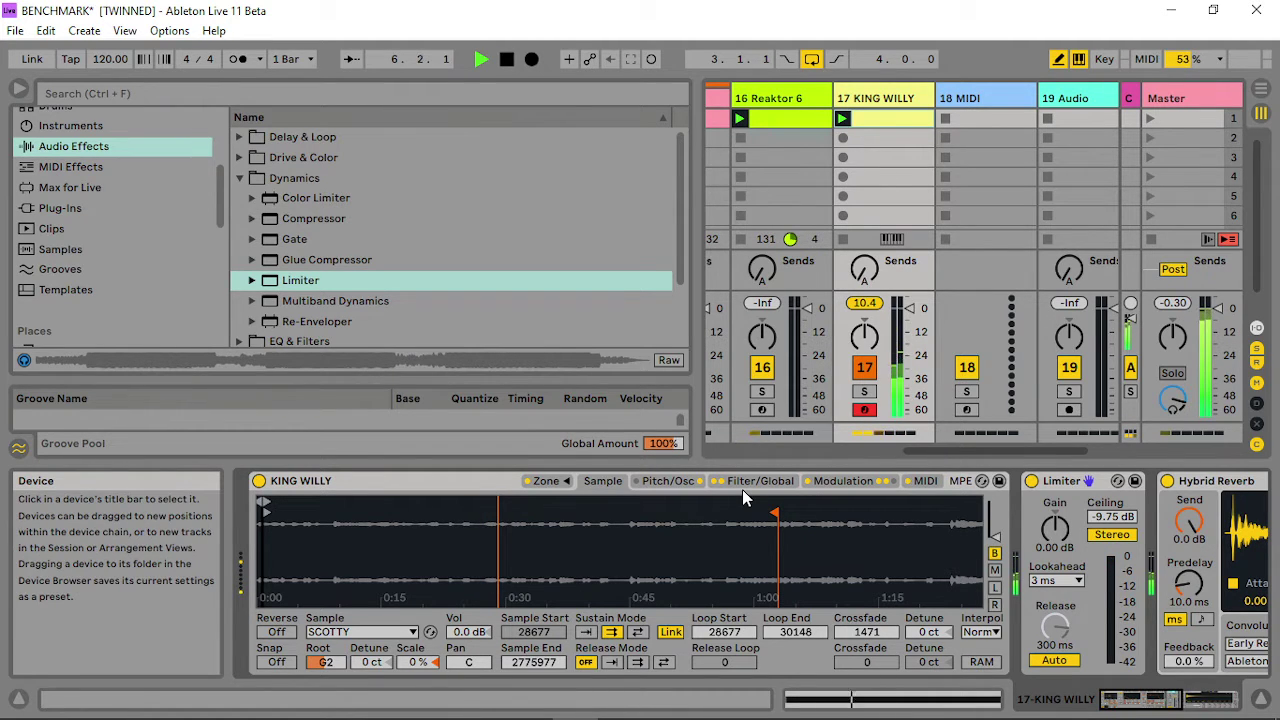
Route LFO 3's destination A to Loop Start at amount 100, with retrigger off and a rate of 8 beats.
left_click(850, 483)
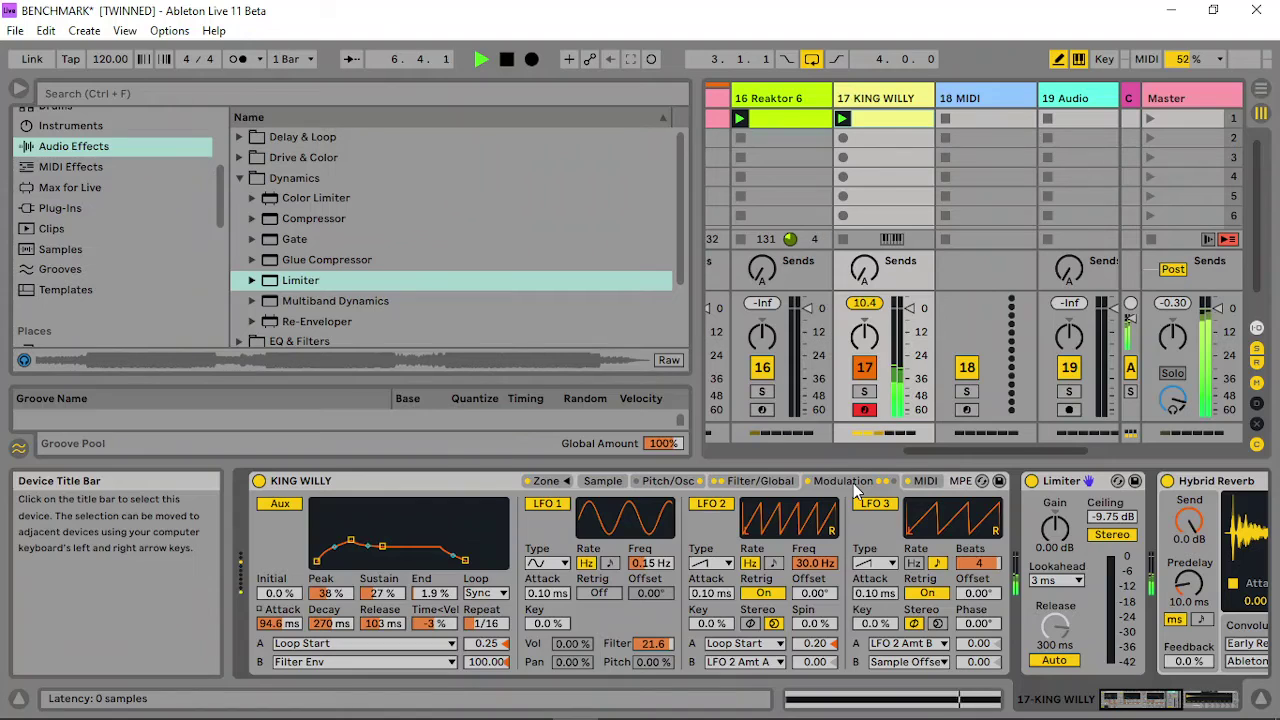
left_click(923, 645)
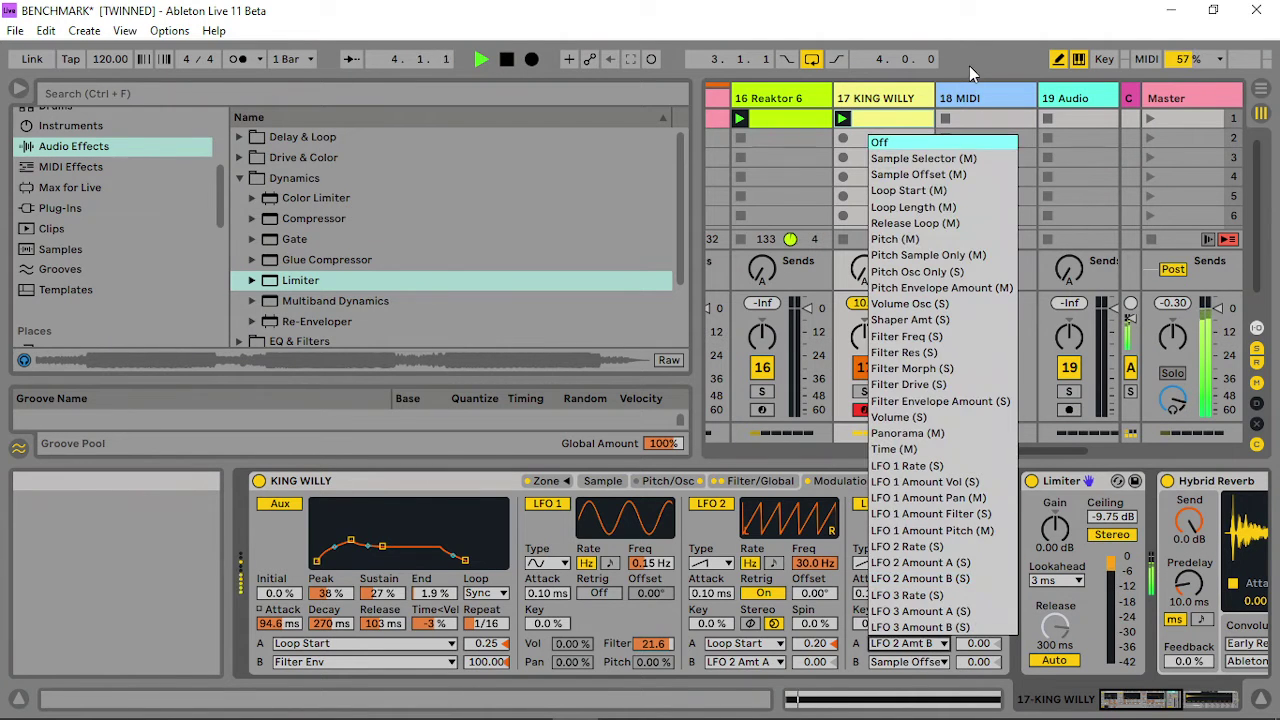
left_click(950, 195)
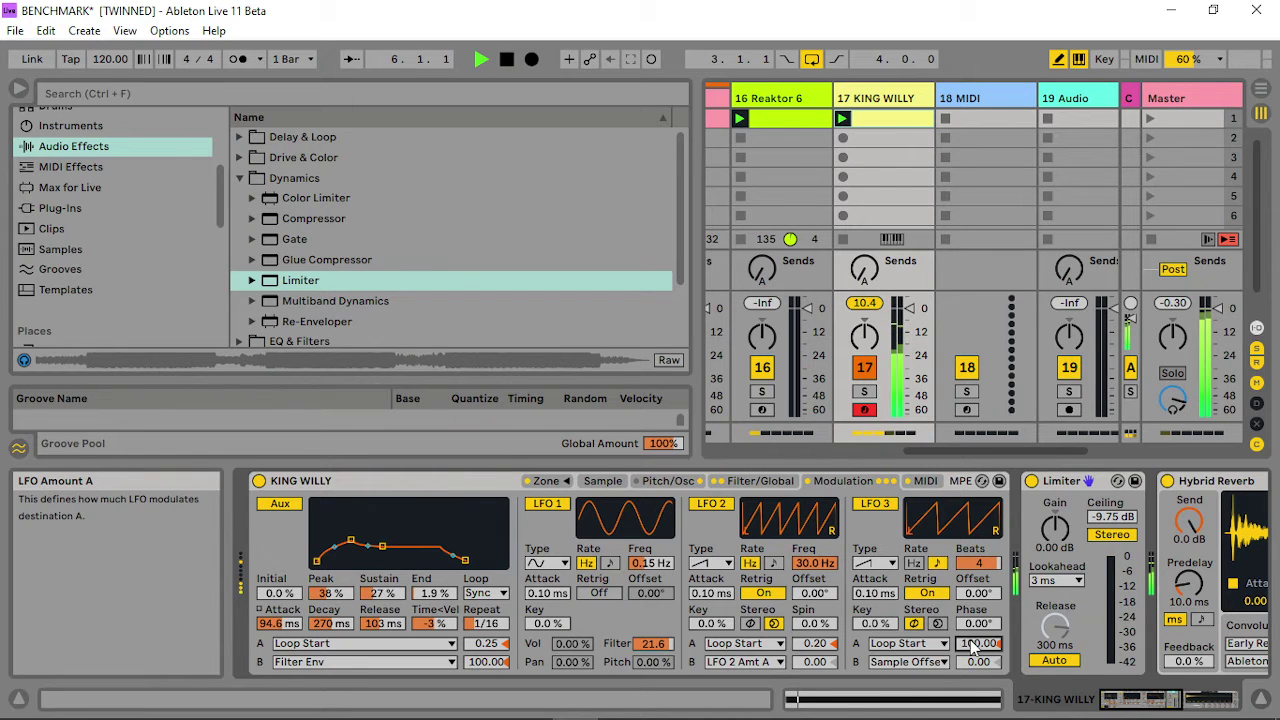
left_click(920, 597)
left_click_drag(979, 564, 880, 510)
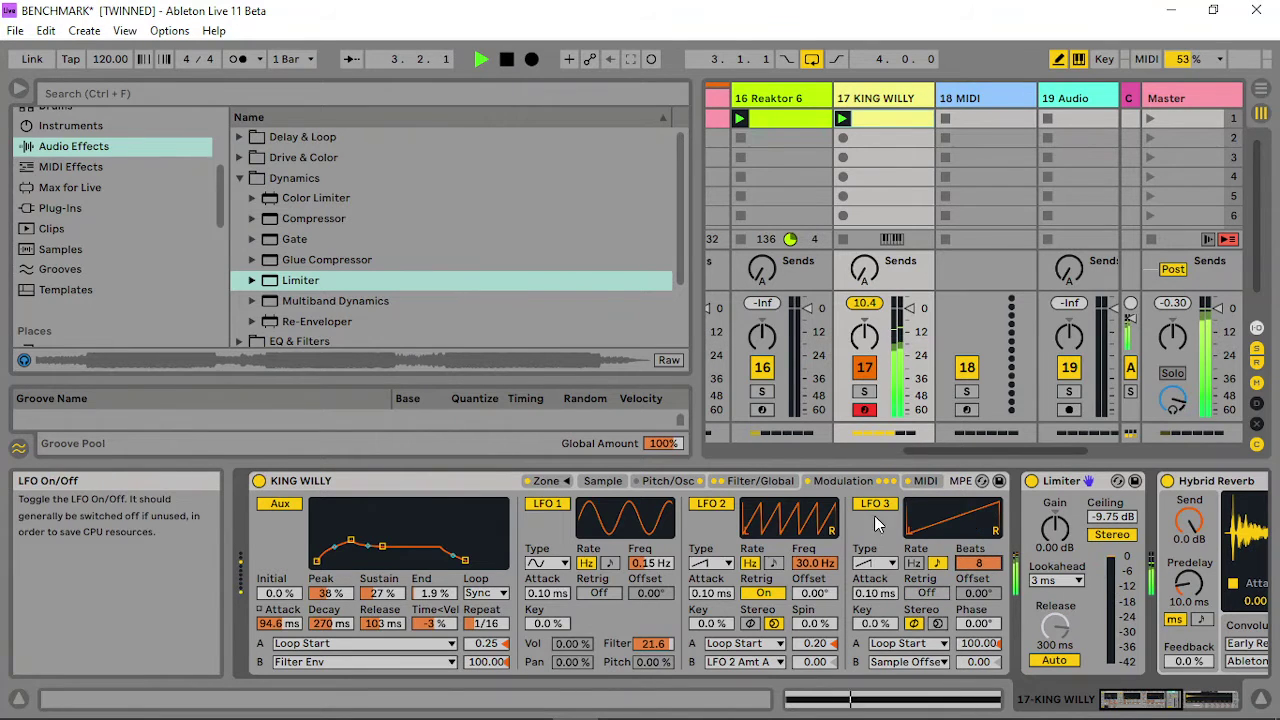
Switch LFO 3 to a free-running rate of 0.02 Hz and reduce its Loop Start amount to 20.15.
left_click(913, 563)
mouse_move(979, 563)
left_mouse_down()
mouse_move(979, 598)
mouse_move(979, 561)
left_mouse_up()
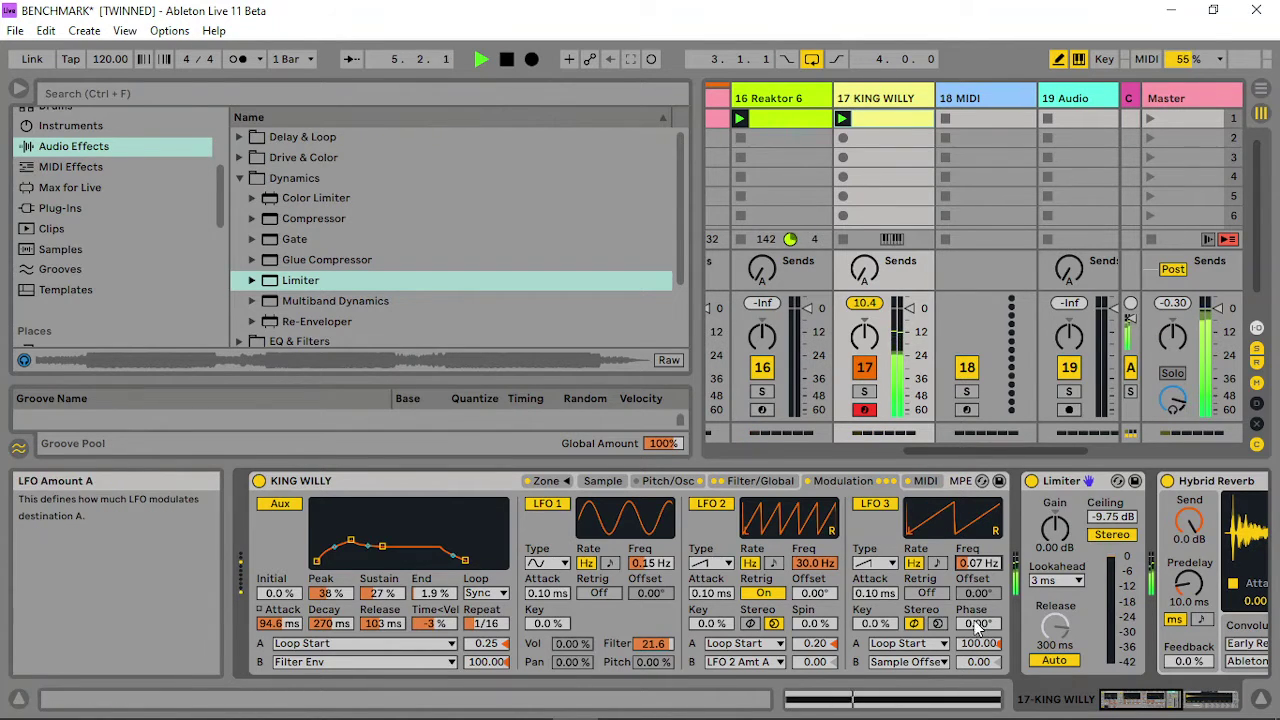
mouse_move(978, 563)
left_mouse_down()
mouse_move(978, 542)
mouse_move(978, 572)
left_mouse_up()
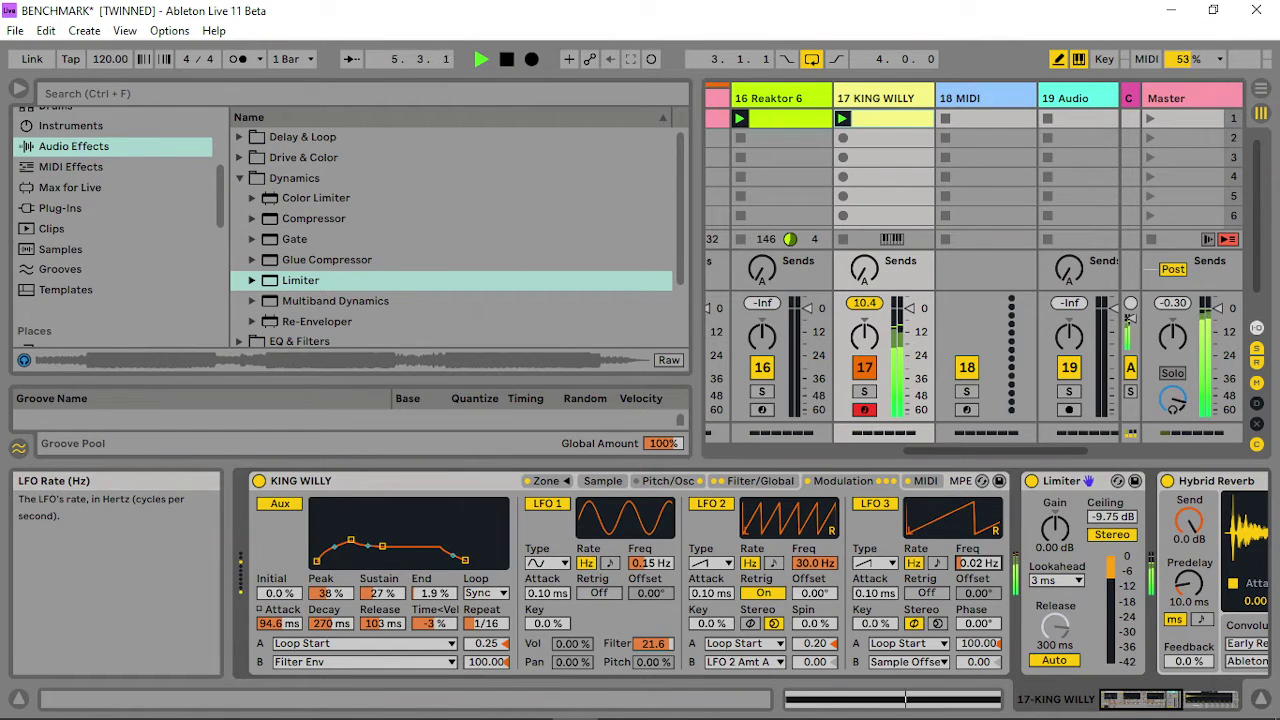
left_click(978, 645)
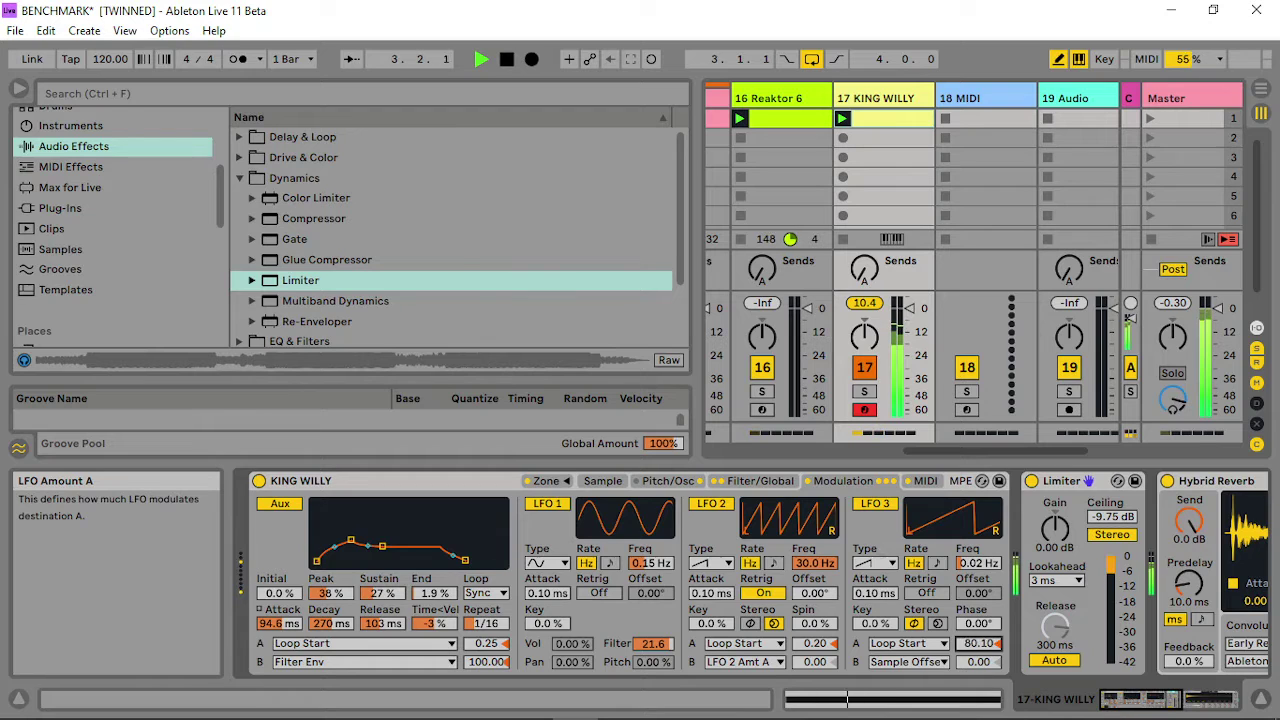
left_click_drag(978, 643, 978, 660)
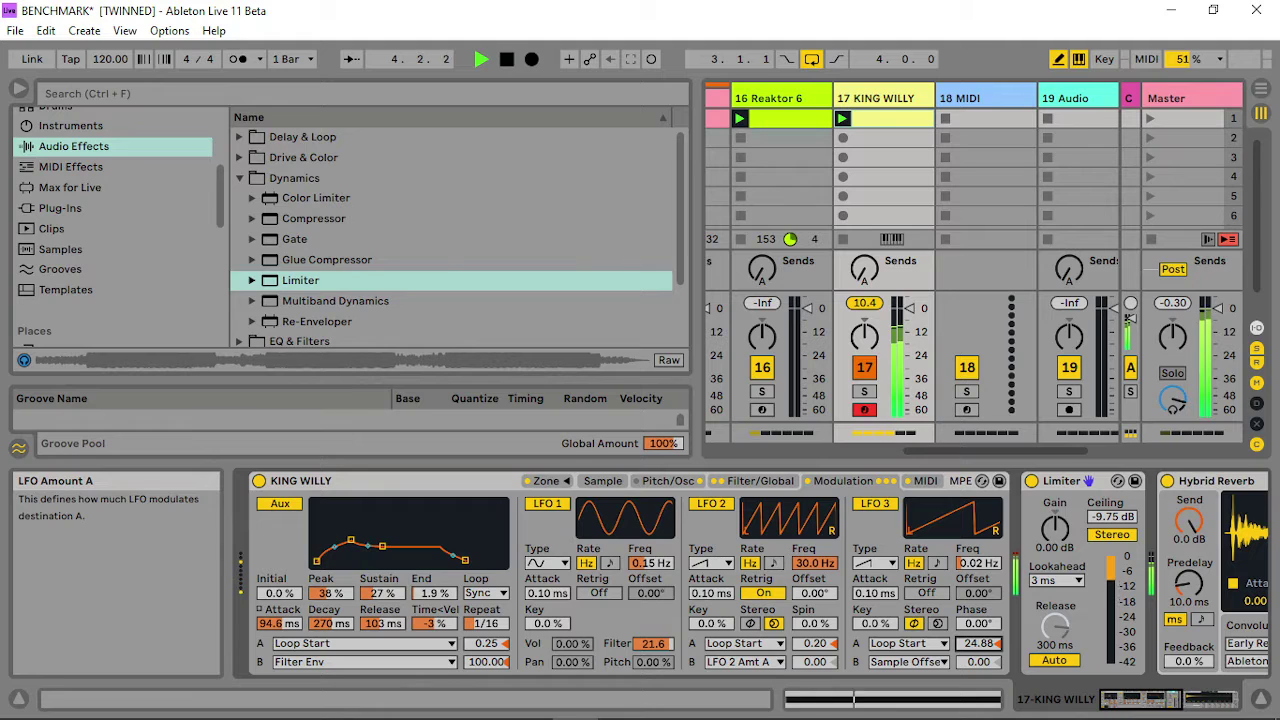
left_click_drag(978, 660, 986, 648)
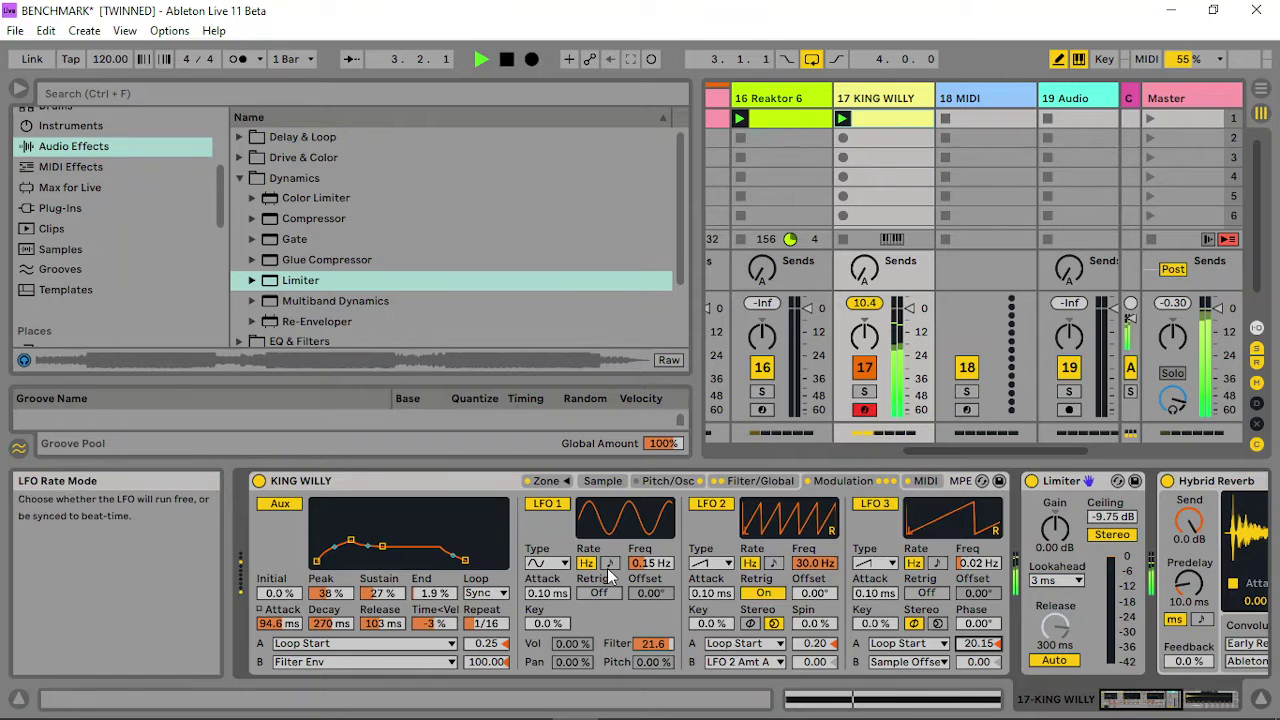
Set the filter to 812 Hz with 77% resonance and raise the global envelope time to 100%.
left_click(760, 481)
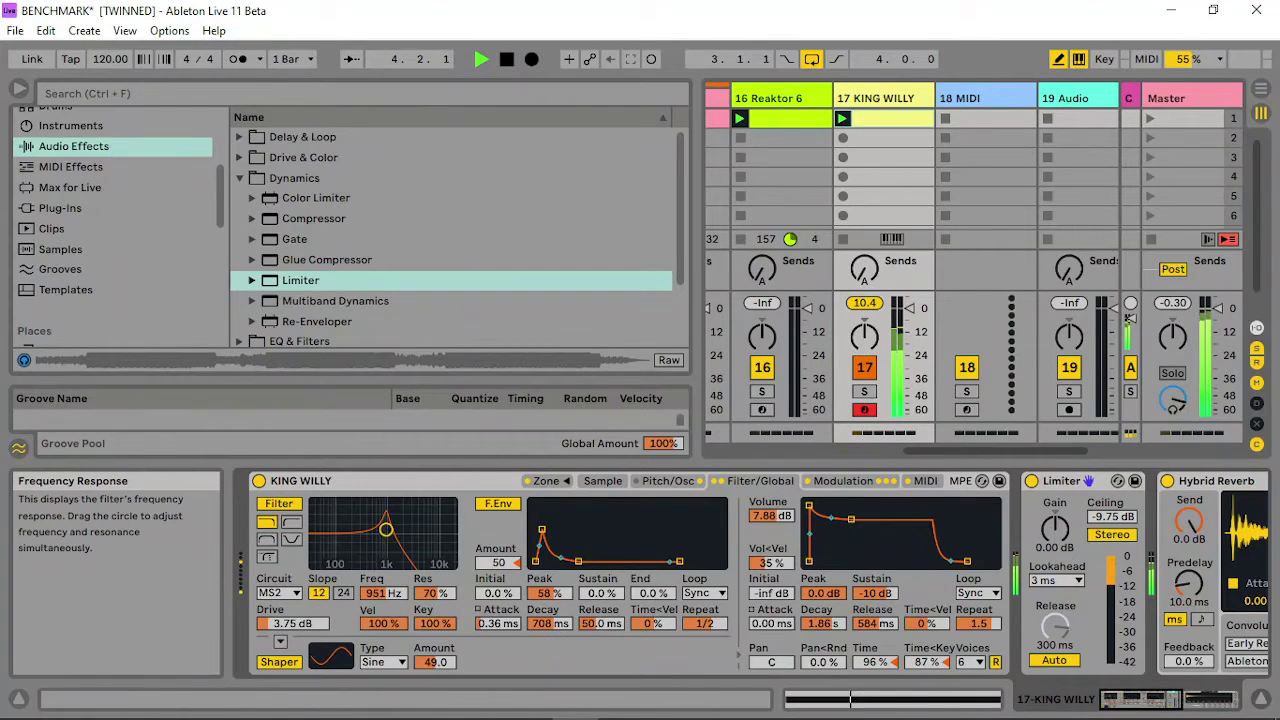
mouse_move(385, 529)
left_mouse_down()
mouse_move(369, 526)
mouse_move(383, 526)
left_mouse_up()
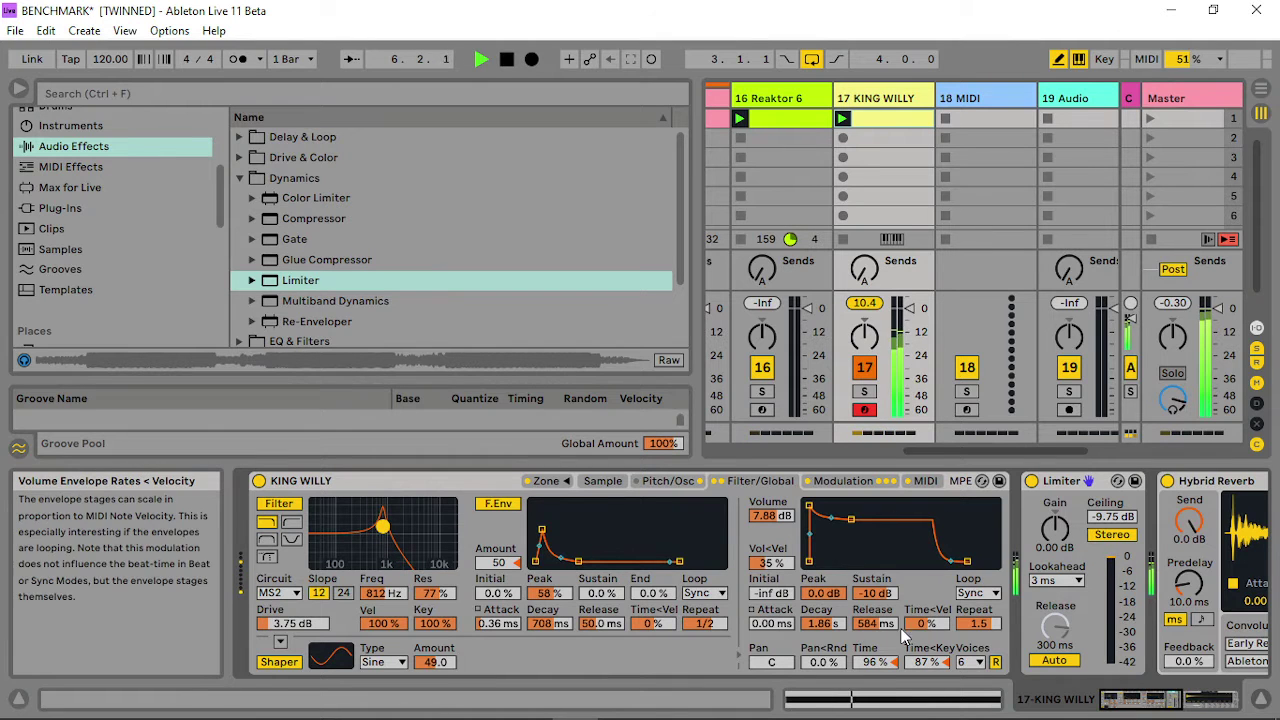
left_click_drag(876, 662, 876, 656)
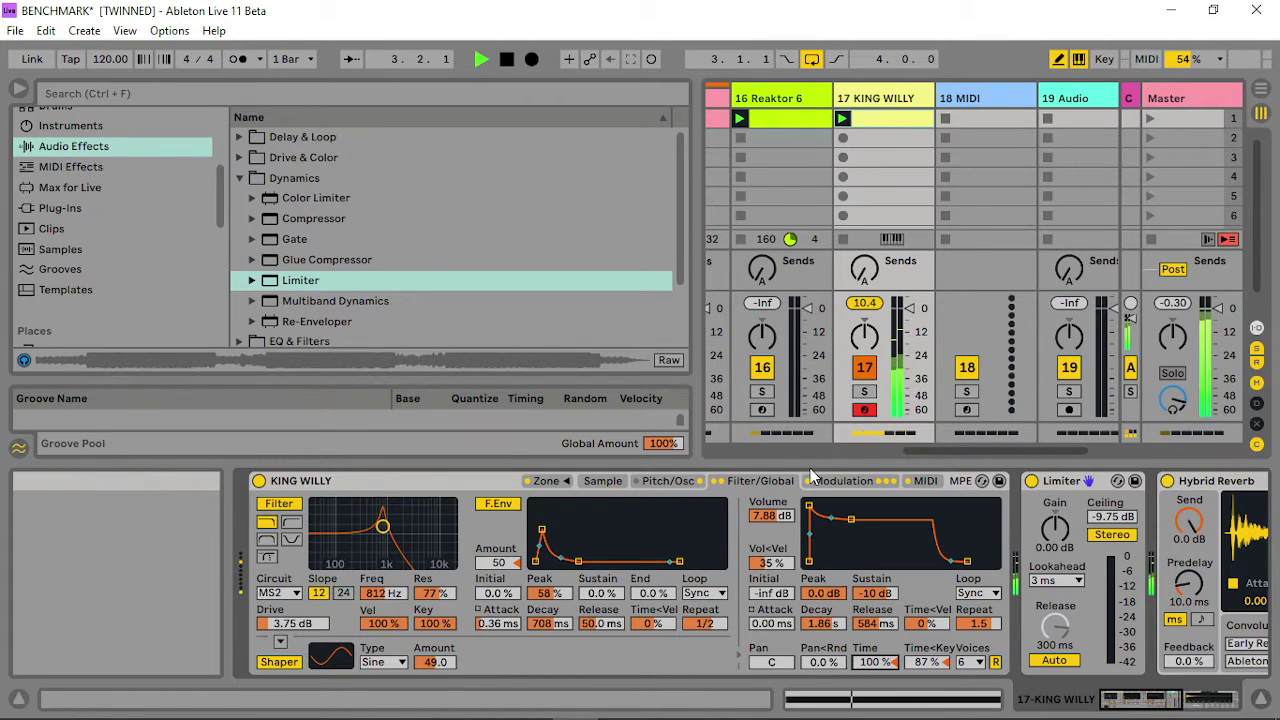
Raise LFO 1's filter modulation to 24.0 and fine-tune LFO 3 to 0.02 Hz with a Loop Start amount of 21.14.
left_click(843, 481)
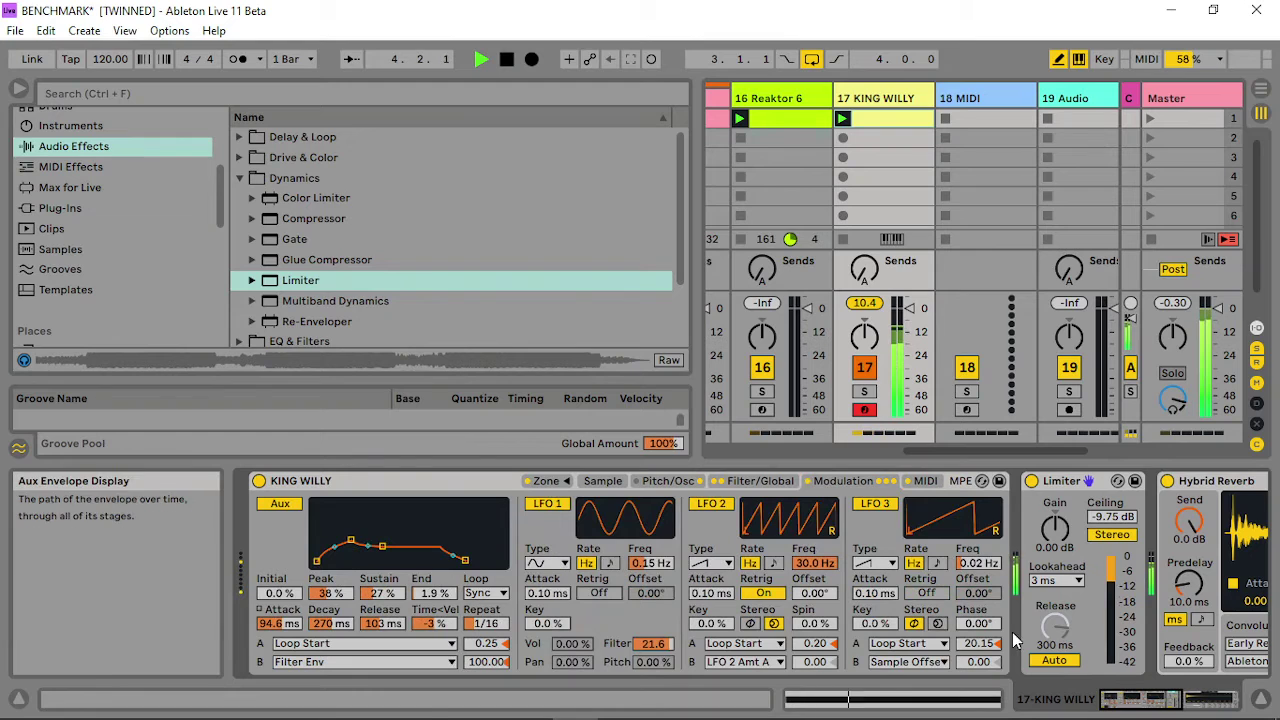
left_click(978, 643)
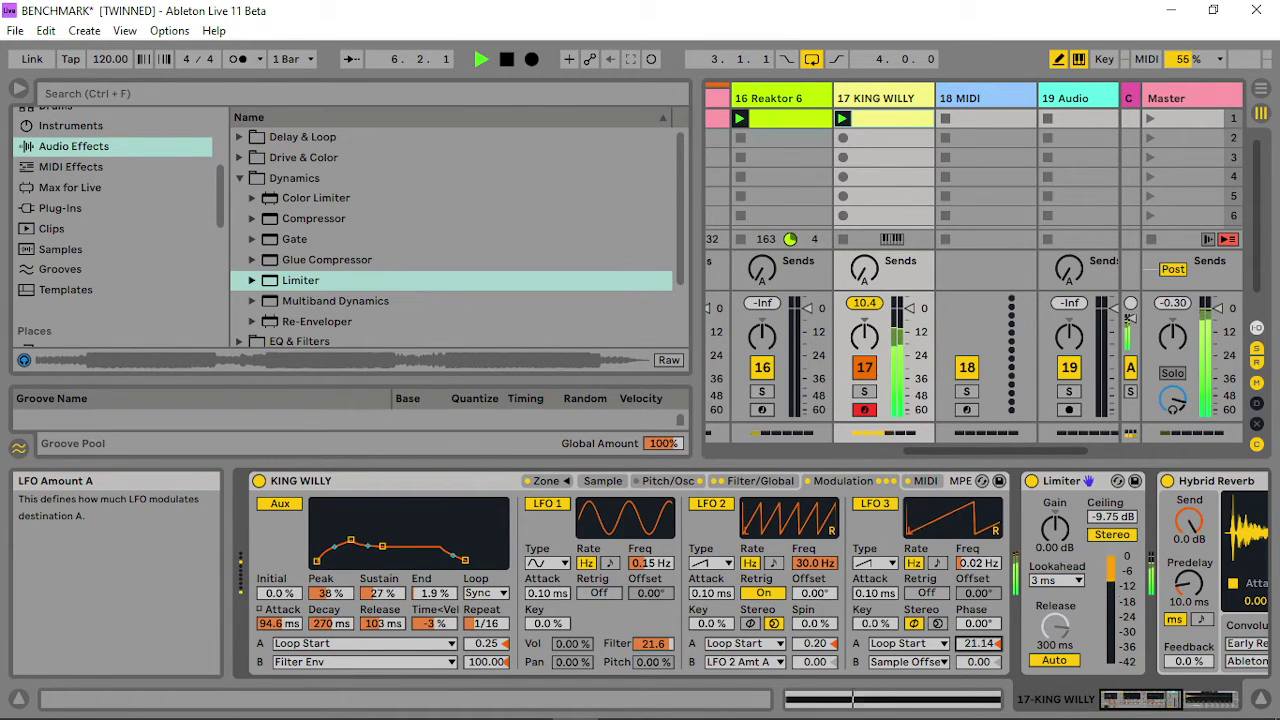
left_click_drag(974, 643, 974, 649)
mouse_move(978, 563)
left_mouse_down()
mouse_move(978, 549)
mouse_move(975, 572)
left_mouse_up()
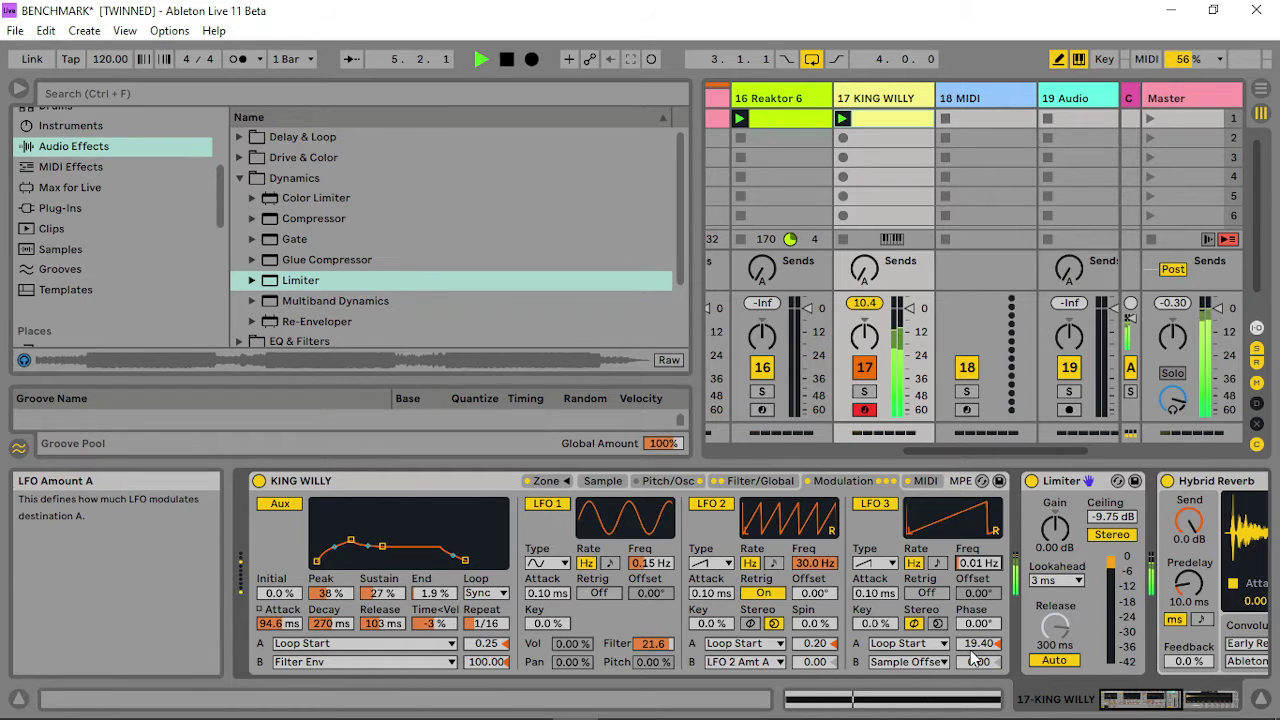
left_click_drag(652, 643, 652, 654)
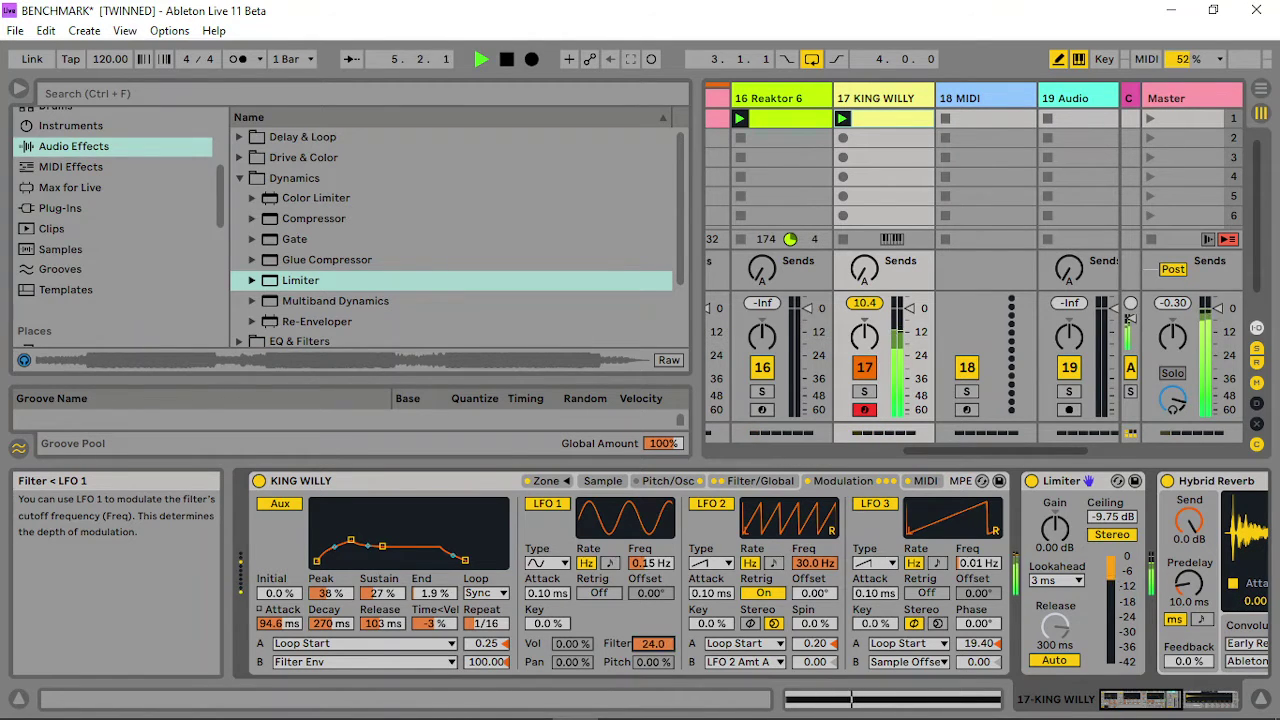
left_click_drag(988, 645, 988, 640)
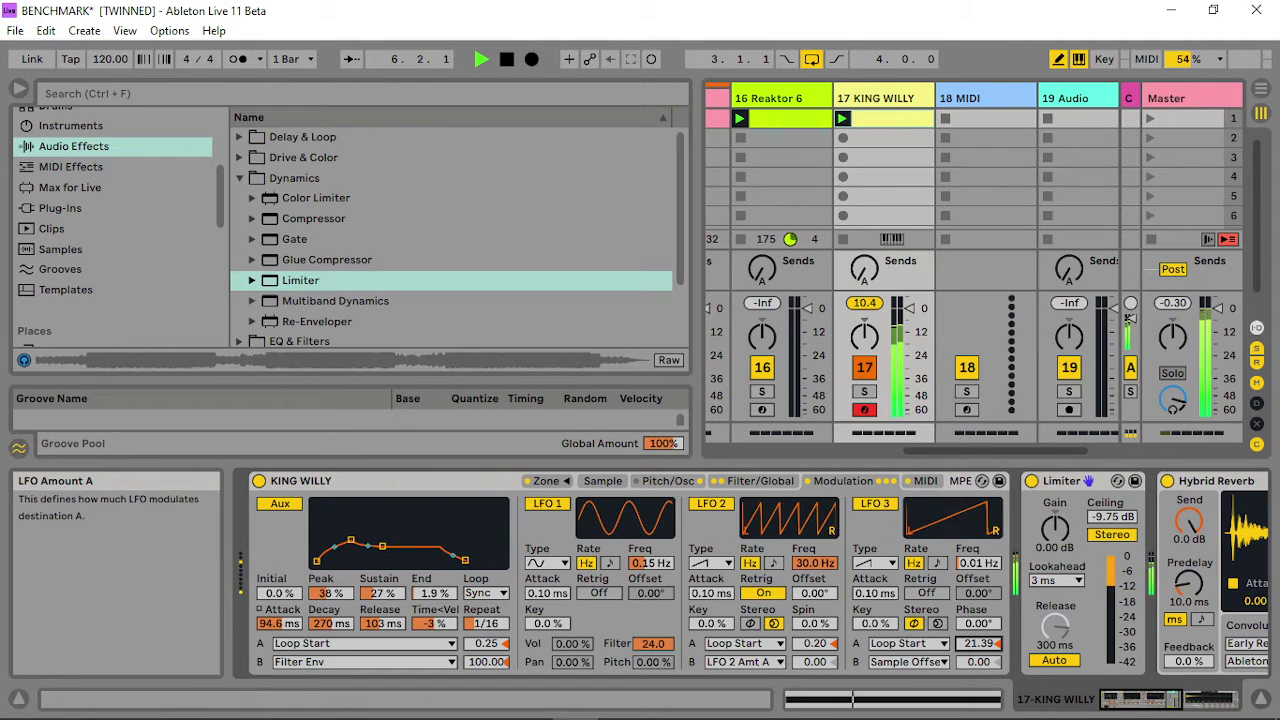
left_click_drag(978, 563, 978, 560)
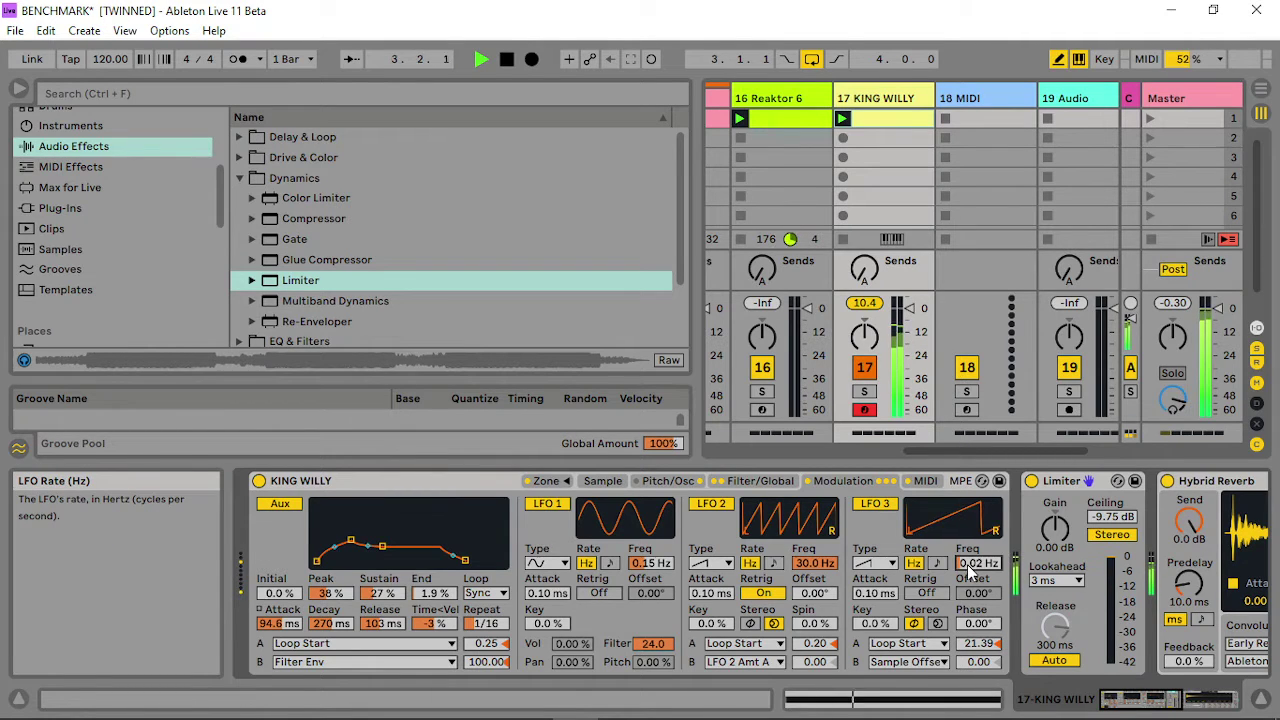
left_click_drag(978, 643, 978, 652)
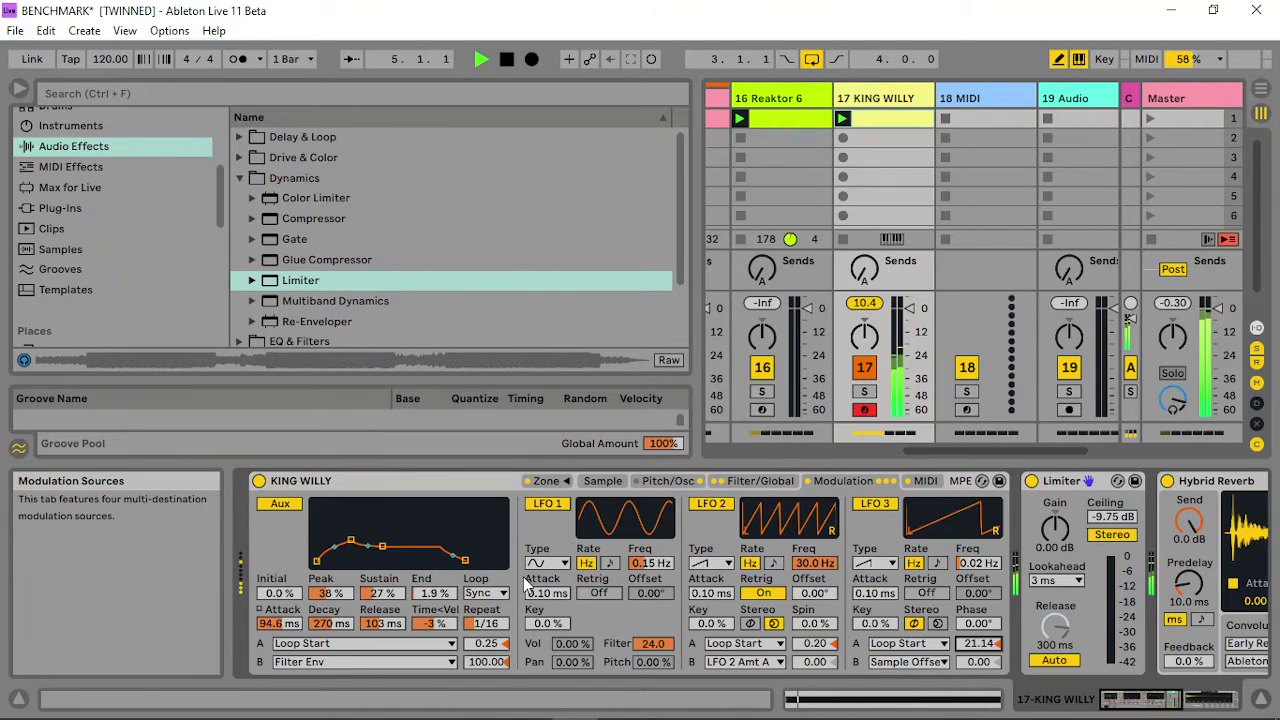
Raise the sustain point of the oscillator envelope slightly.
left_click(662, 481)
mouse_move(908, 536)
left_mouse_down()
mouse_move(908, 575)
mouse_move(908, 536)
left_mouse_up()
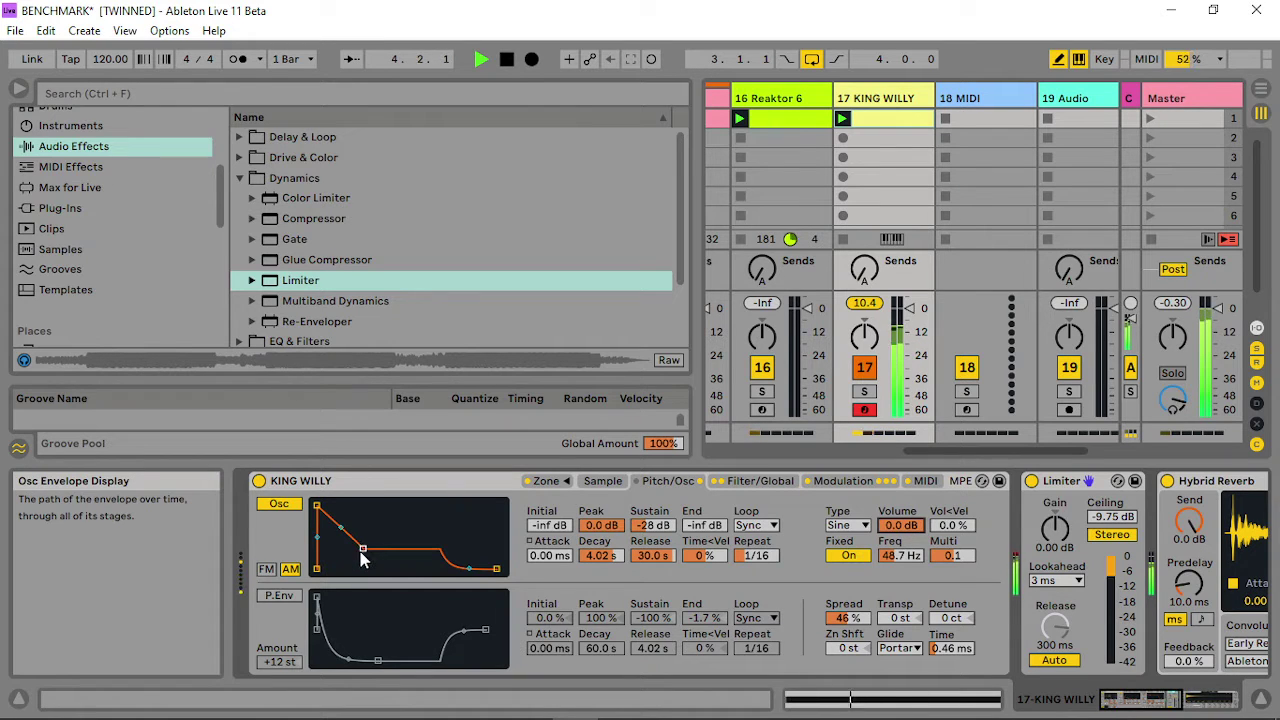
left_click_drag(362, 548, 361, 539)
Set the filter frequency to 1.37 kHz and the envelope time's key scaling to 96%.
left_click(758, 481)
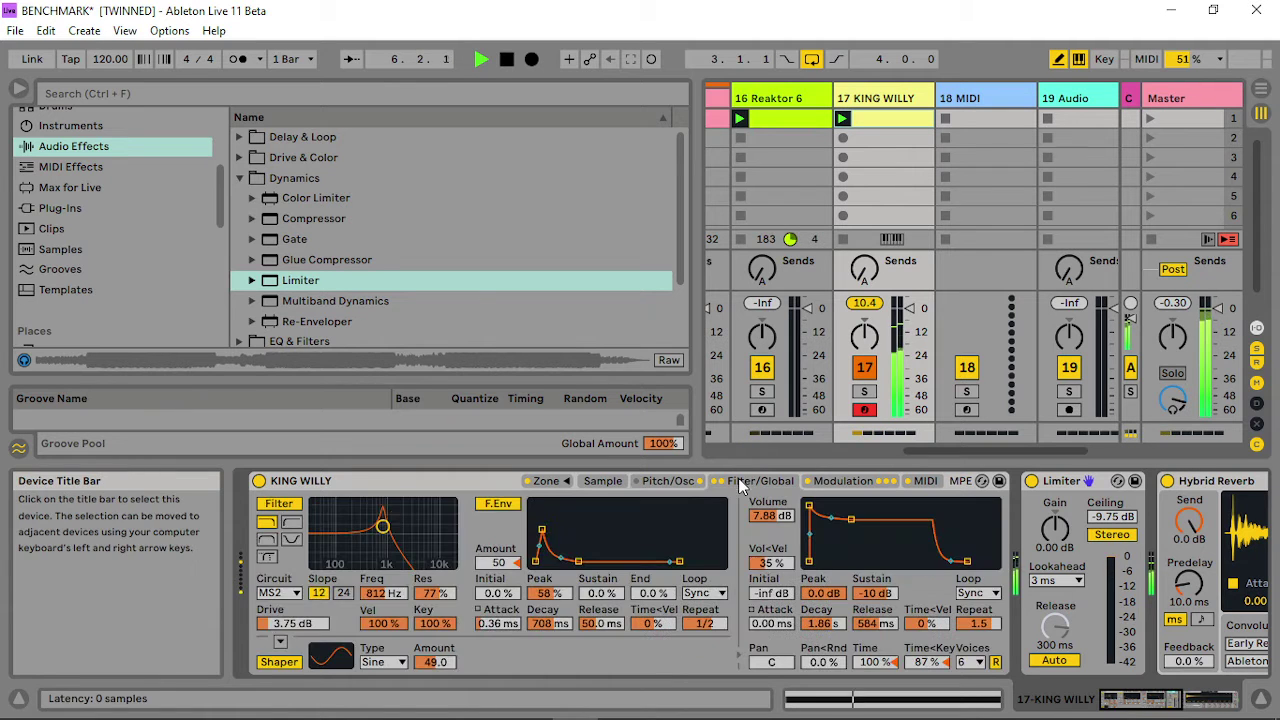
left_click_drag(387, 526, 397, 526)
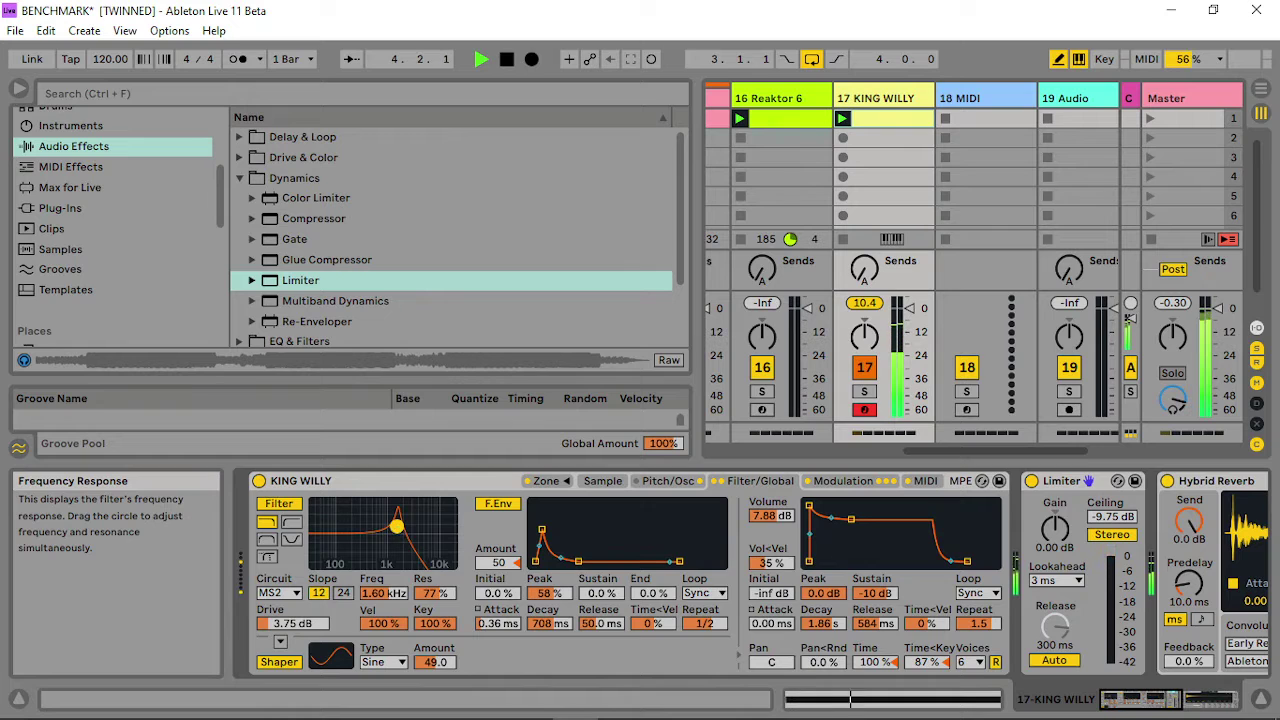
left_click_drag(397, 526, 394, 526)
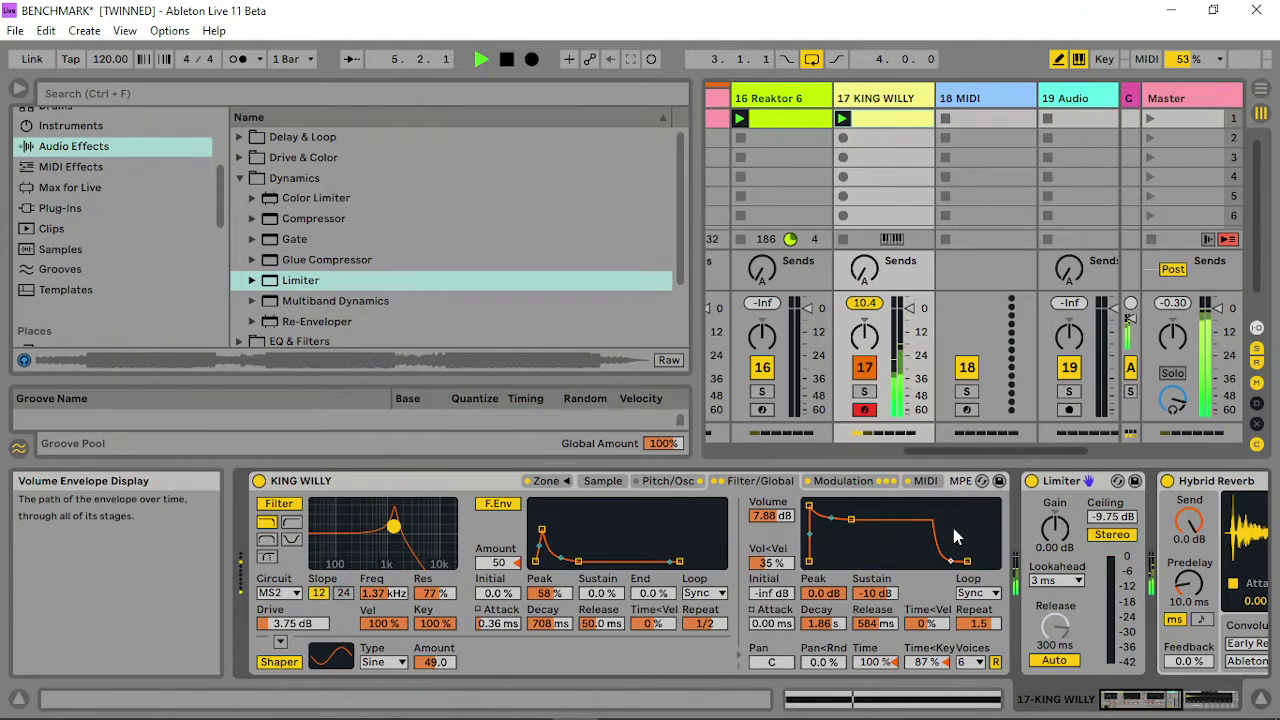
left_click_drag(925, 662, 925, 658)
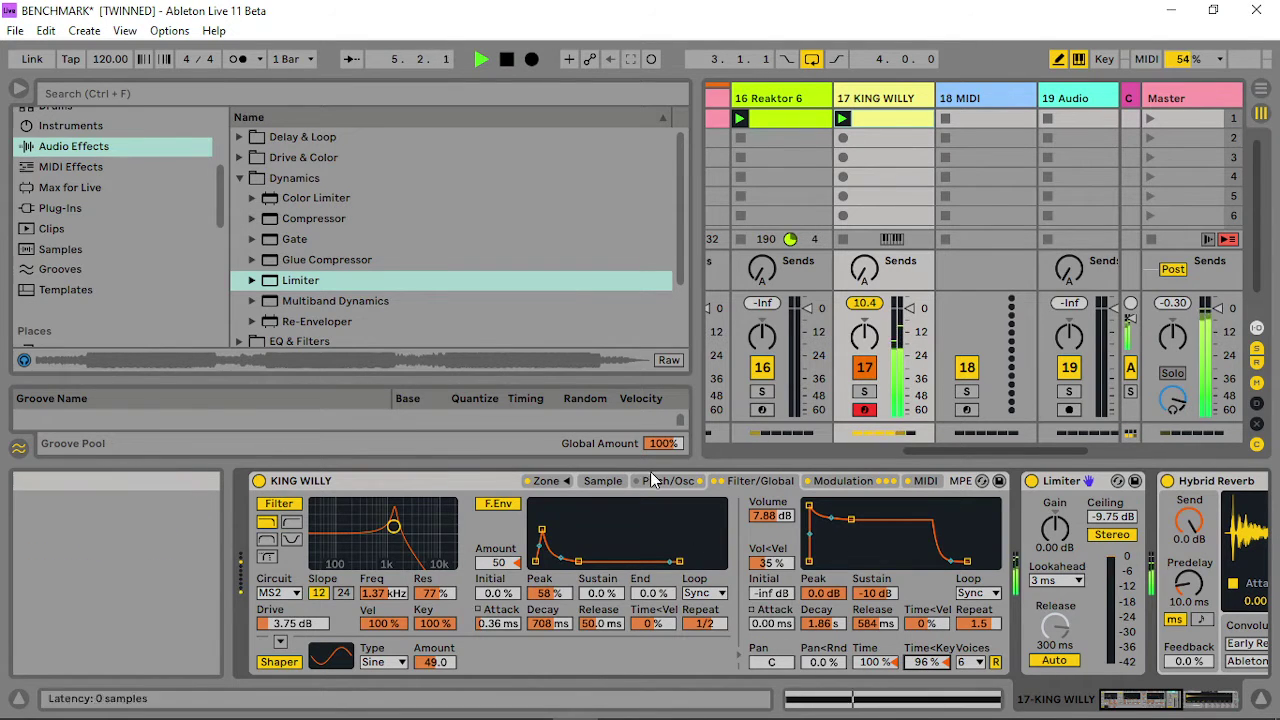
Try LFO 3 at a rate of 30.0 Hz with a Loop Start amount of 0.25.
left_click(843, 481)
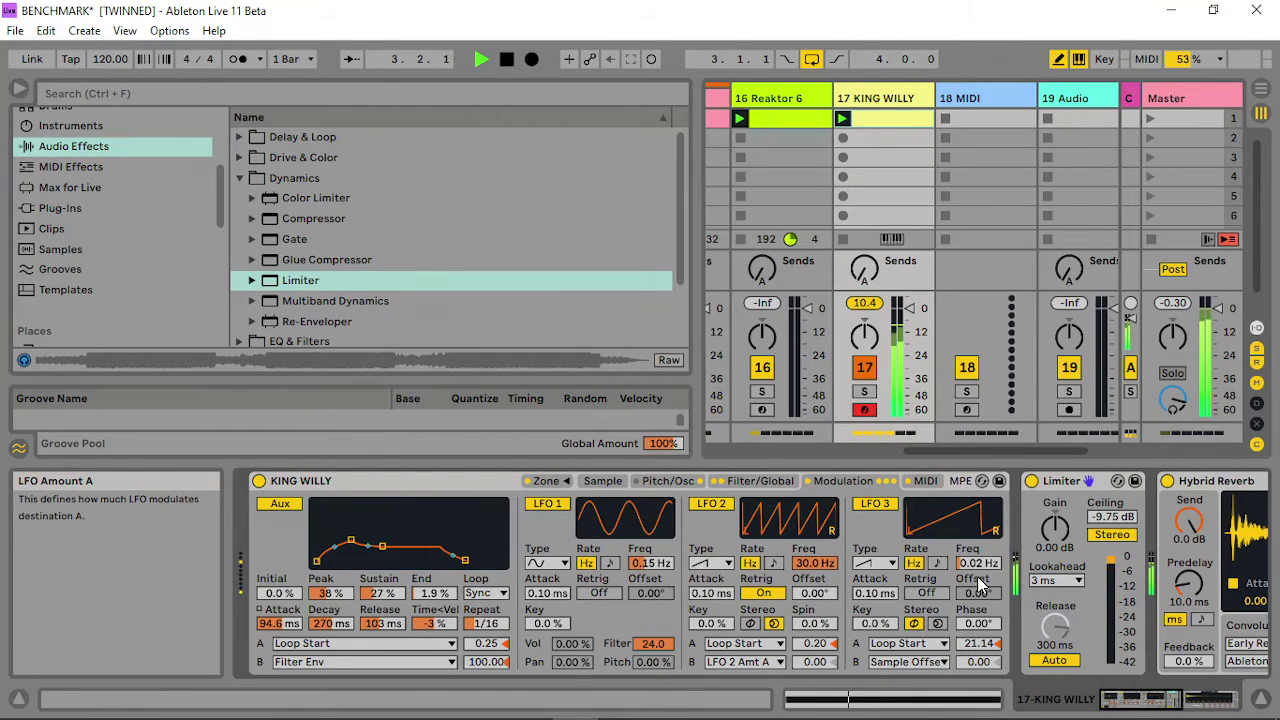
left_click_drag(978, 563, 978, 547)
left_click_drag(982, 643, 982, 657)
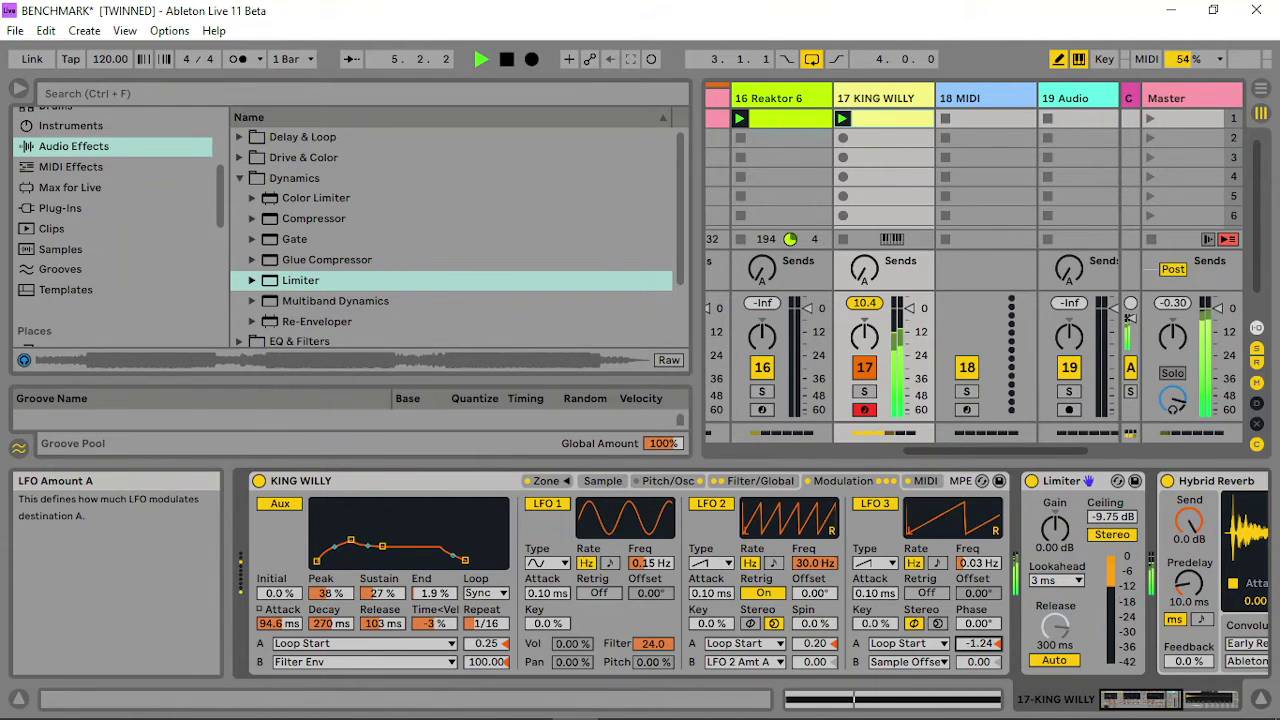
left_click_drag(975, 568, 975, 460)
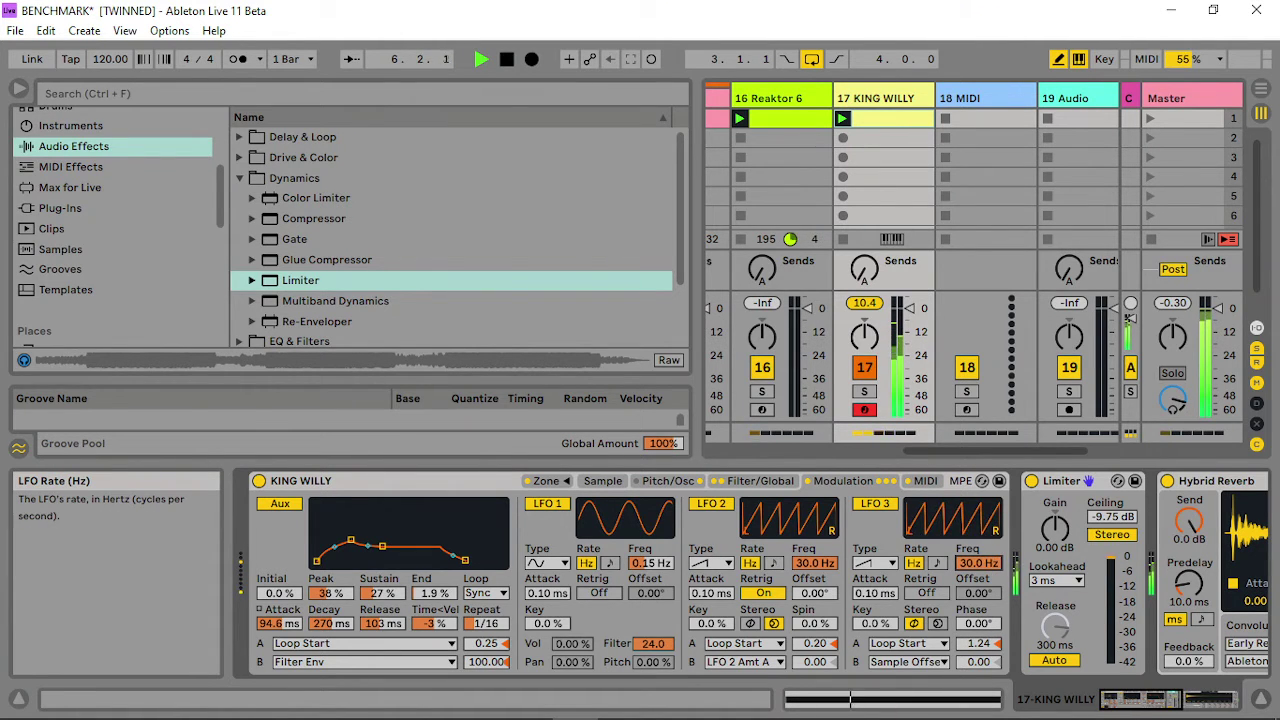
left_click_drag(980, 643, 980, 652)
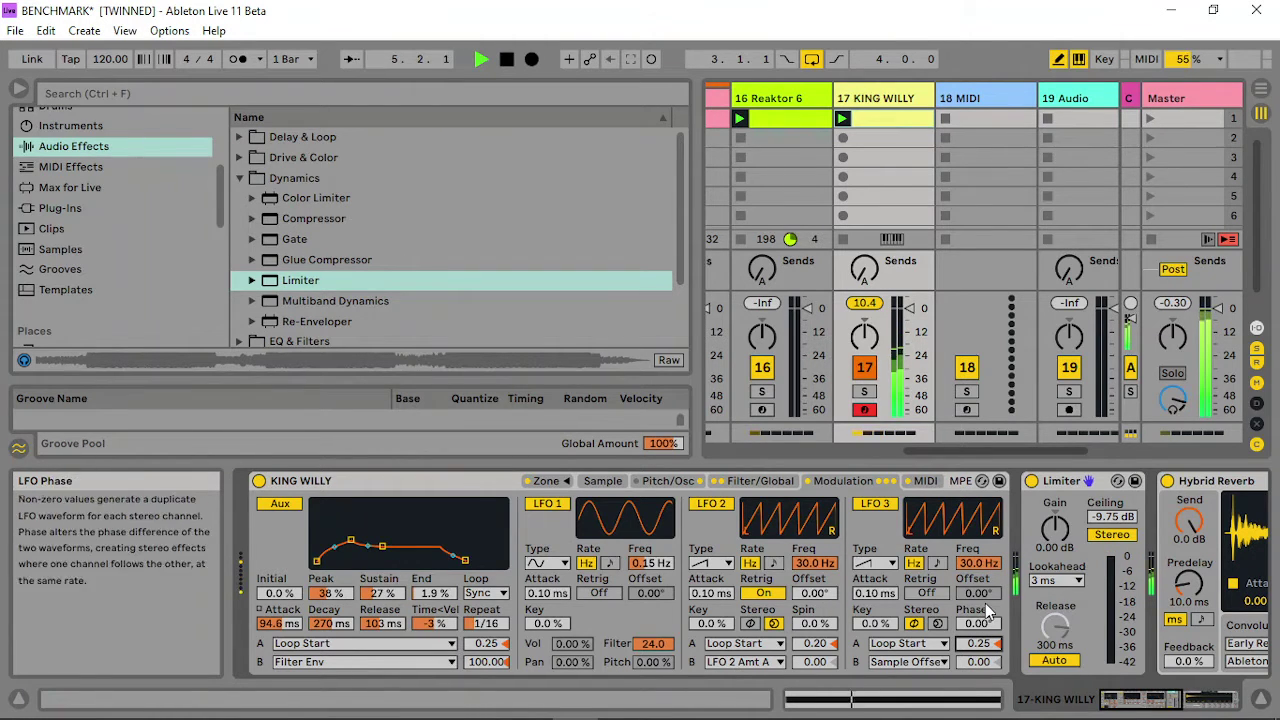
Give LFO 3 a 12.4 s attack, a 0.03 Hz rate and a Loop Start amount of 2.99.
left_click_drag(874, 593, 874, 520)
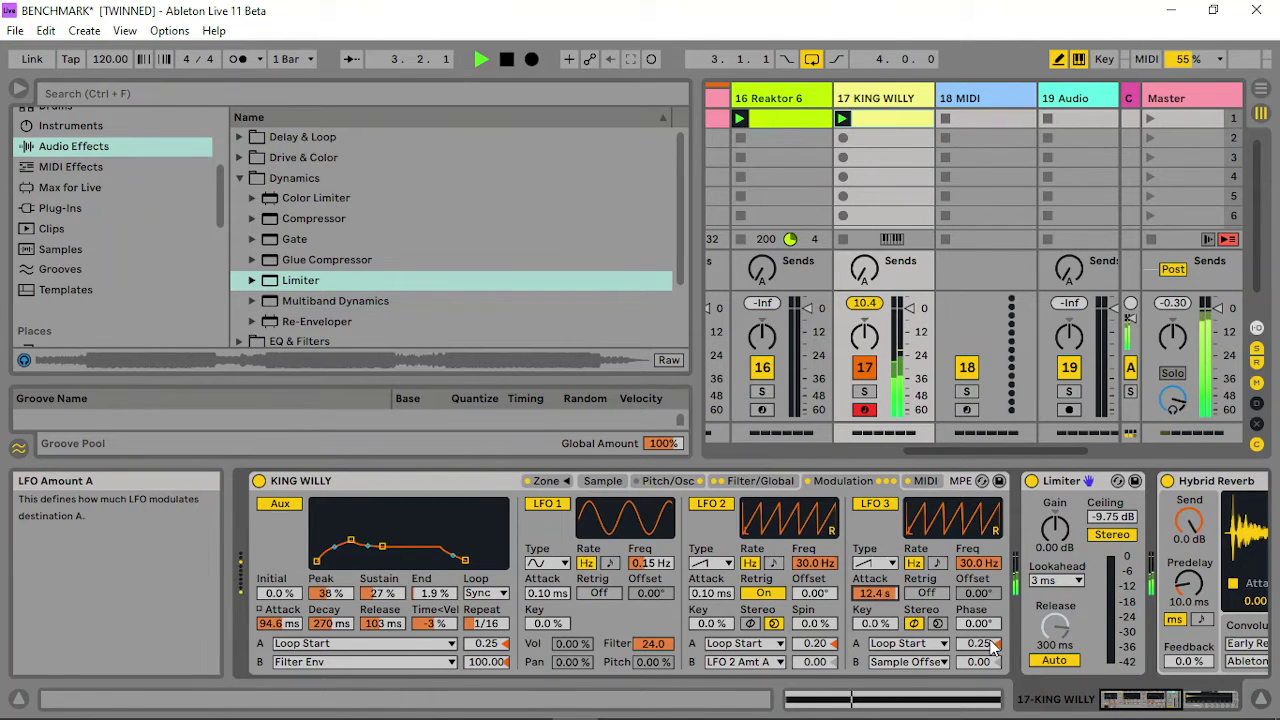
left_click_drag(987, 652, 987, 627)
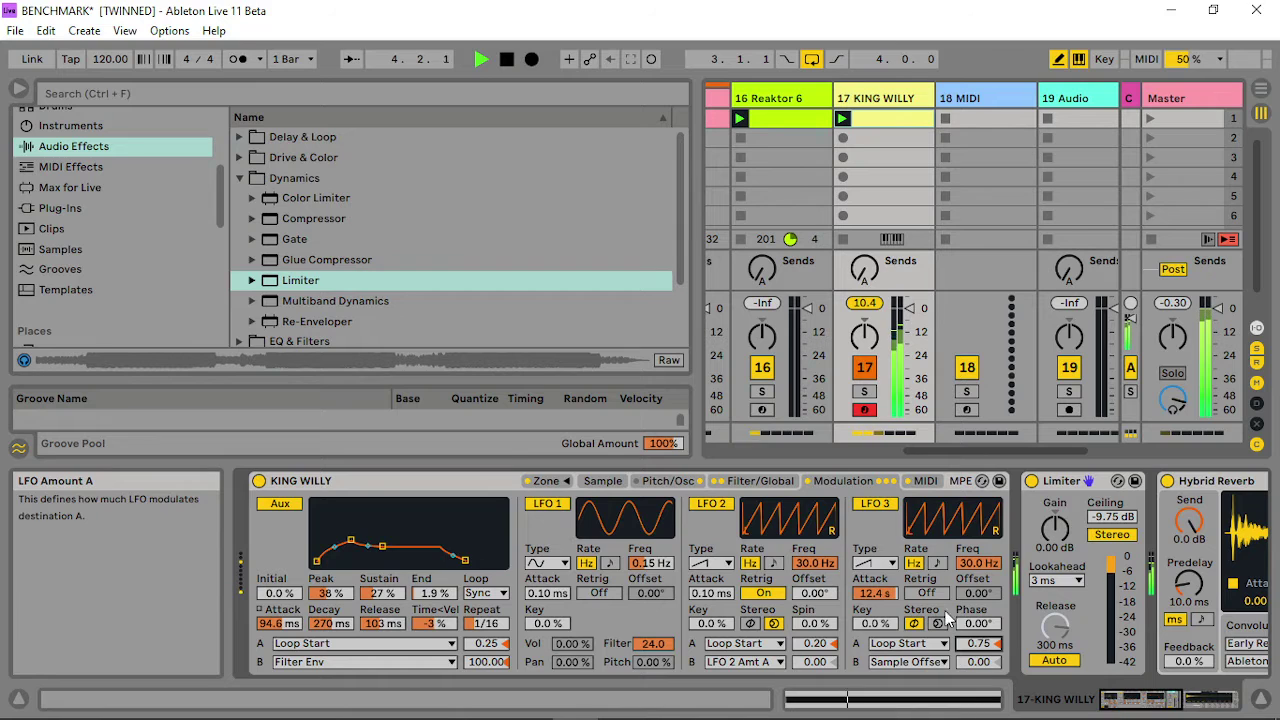
mouse_move(978, 563)
left_mouse_down()
mouse_move(978, 655)
mouse_move(980, 580)
left_mouse_up()
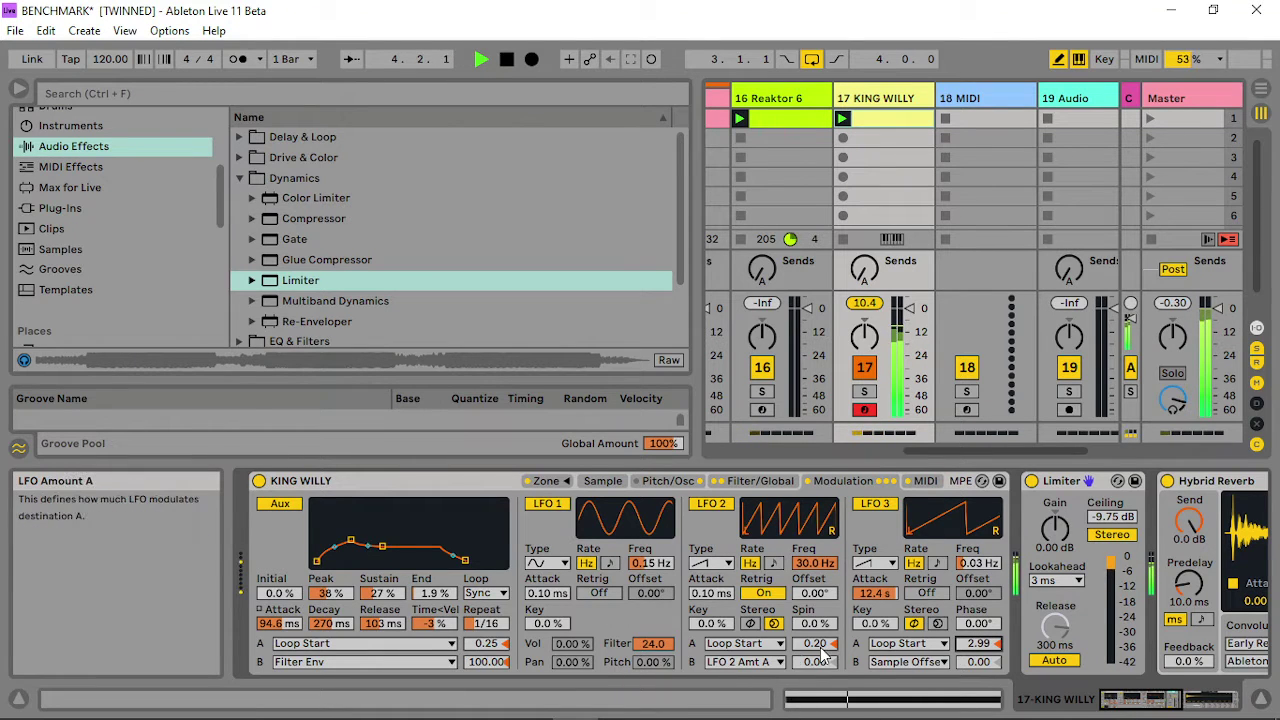
Reset LFO 2's Loop Start amount and set it to -0.12.
left_click_drag(815, 643, 815, 683)
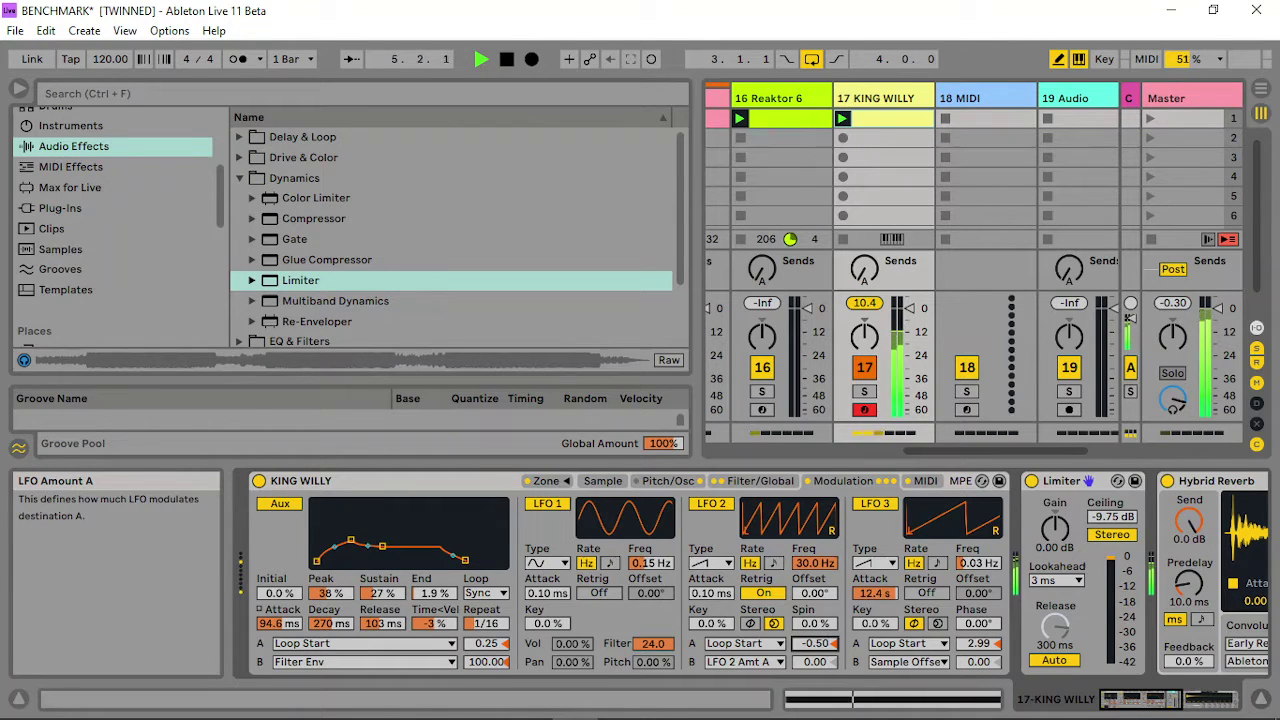
key("Delete")
left_click_drag(815, 643, 835, 652)
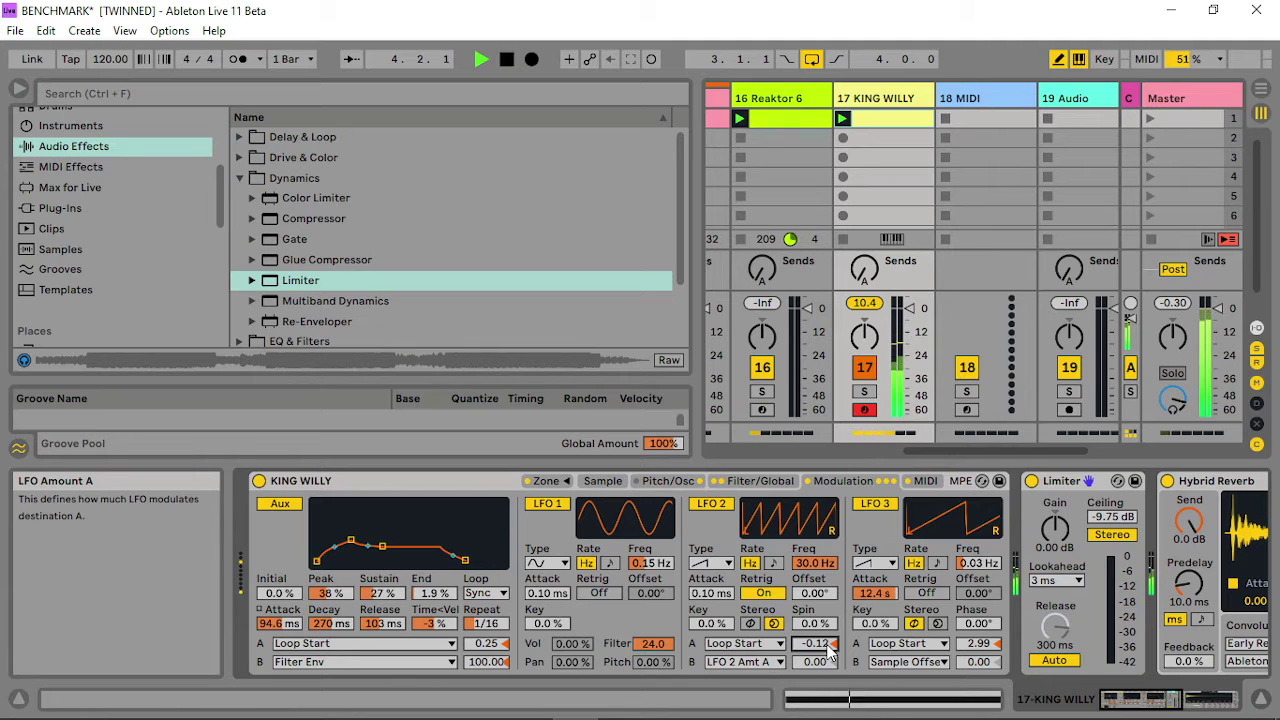
Raise the filter frequency to 1.69 kHz and its resonance to 84%.
left_click(770, 480)
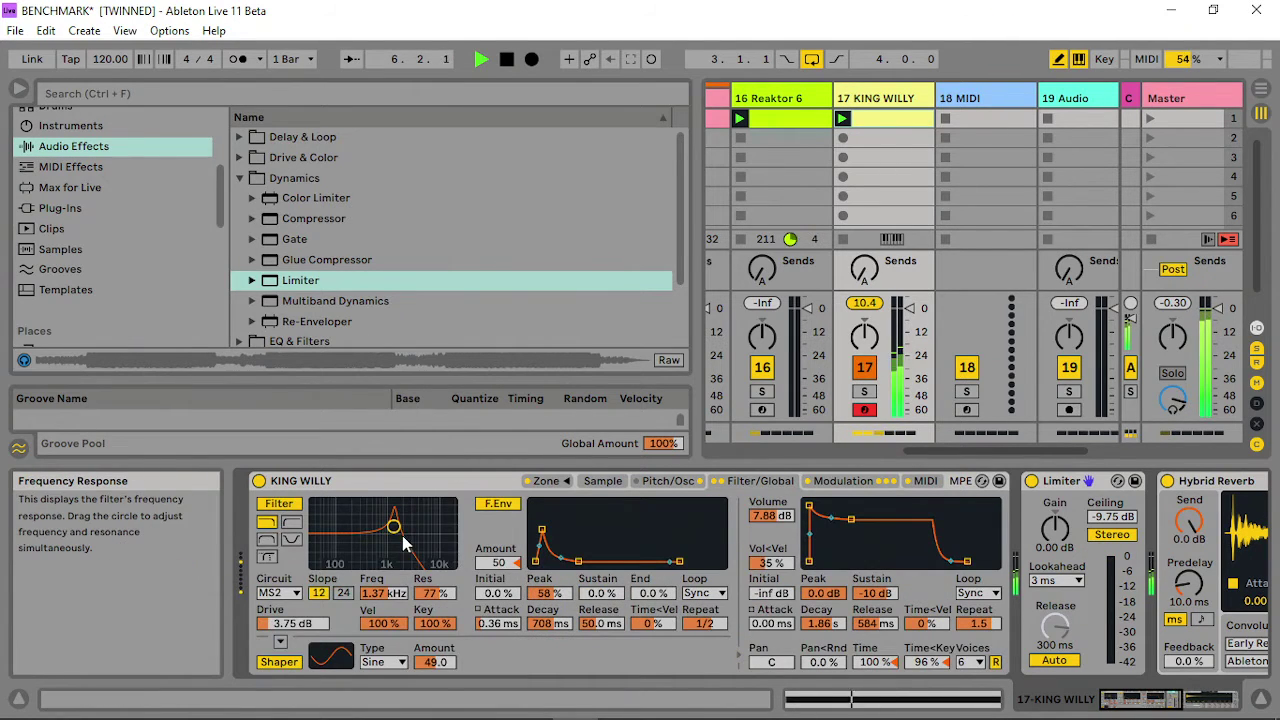
mouse_move(408, 530)
left_mouse_down()
mouse_move(360, 522)
mouse_move(397, 522)
left_mouse_up()
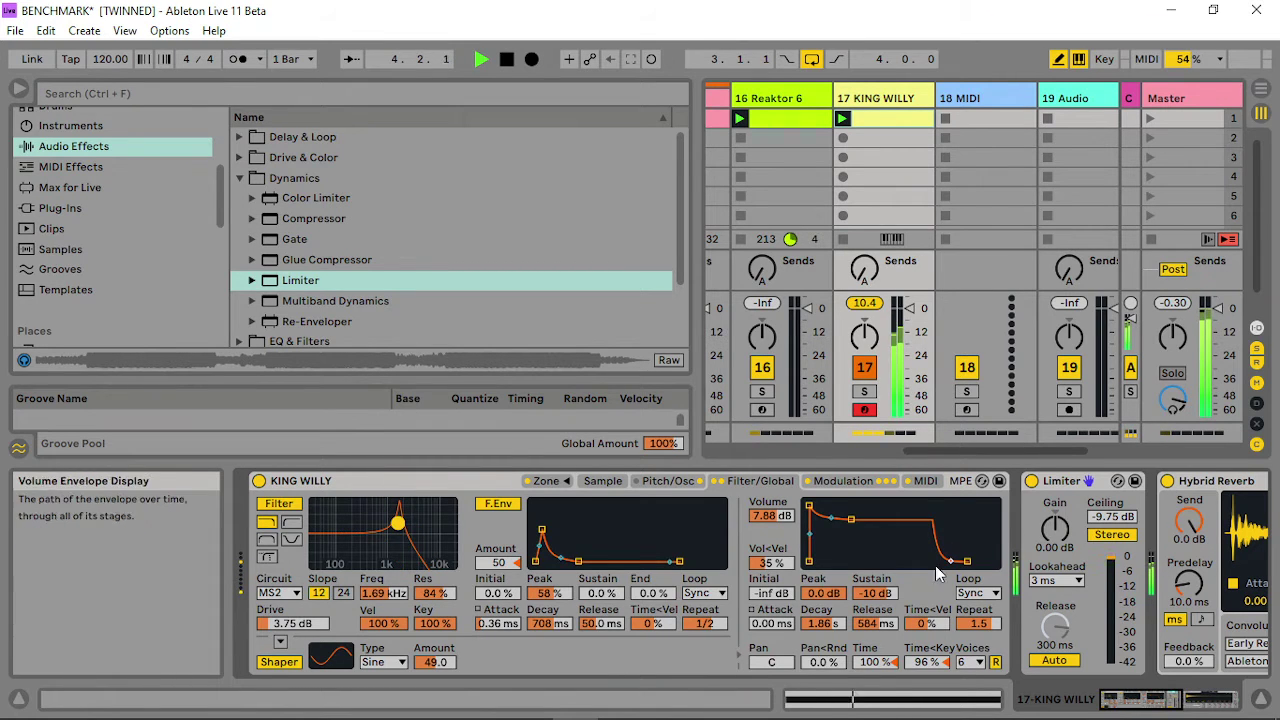
Set the global Time<Key to 100% and reshape the Aux envelope to a 67% peak, 117 ms attack and 1.04 s decay.
left_click_drag(925, 662, 925, 650)
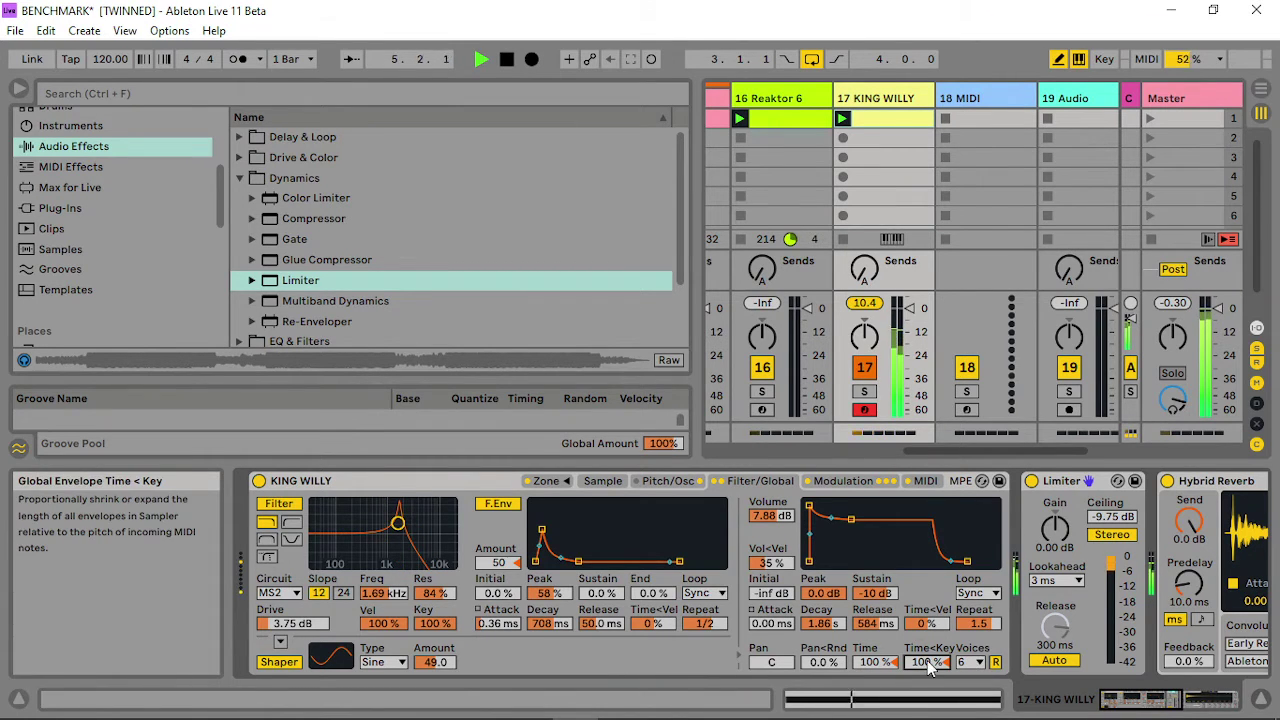
left_click(682, 481)
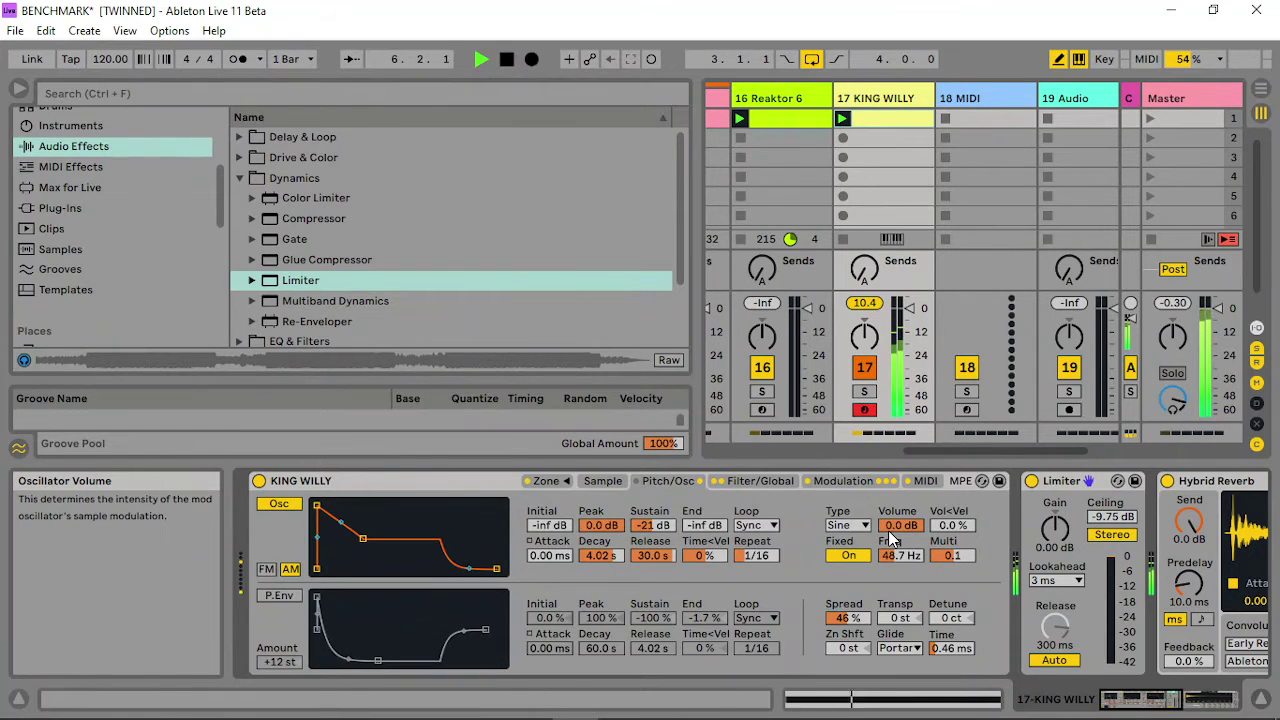
left_click(843, 481)
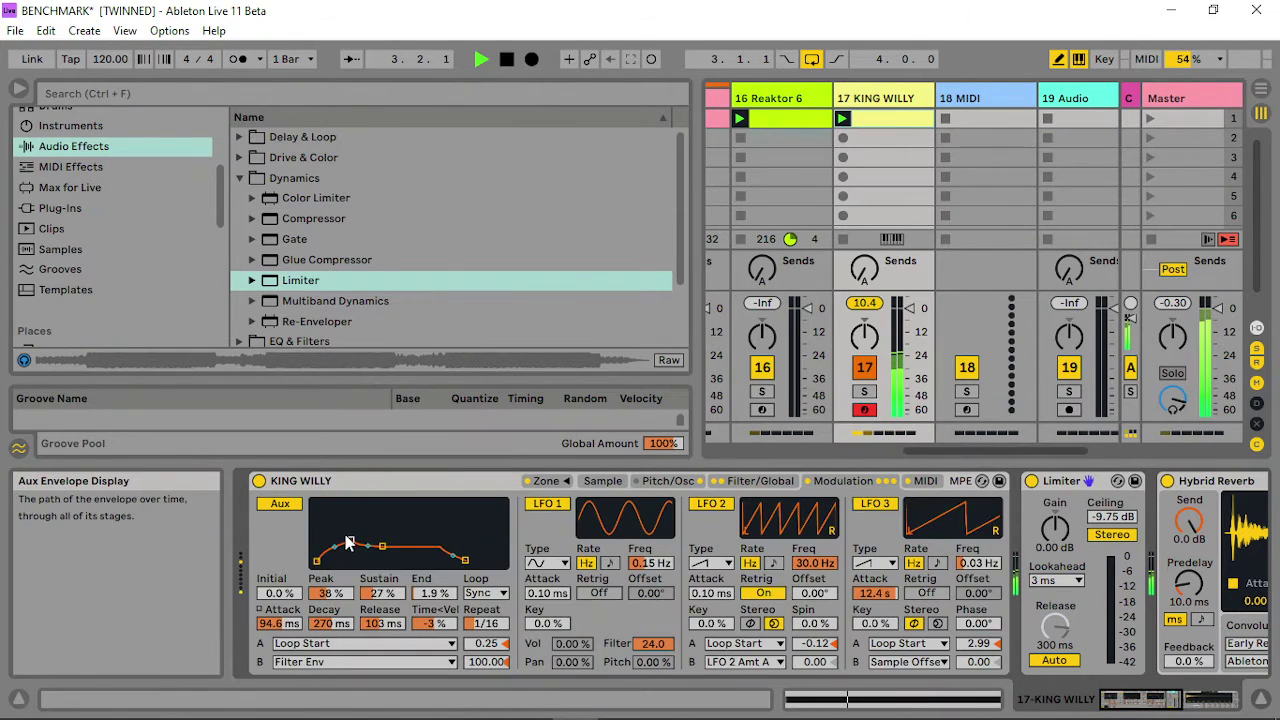
left_click_drag(346, 538, 391, 546)
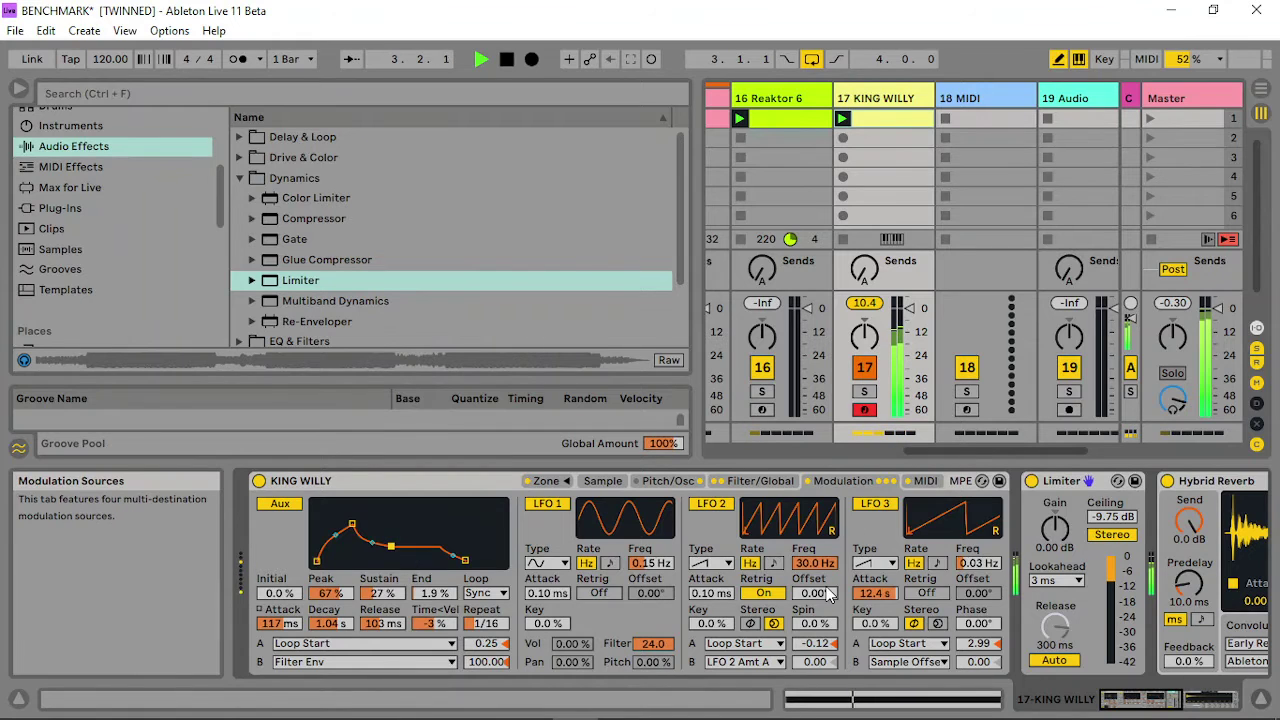
Lower the filter to 563 Hz with 55% resonance, and give the volume envelope a 151 ms decay and -3.8 dB sustain.
left_click(760, 481)
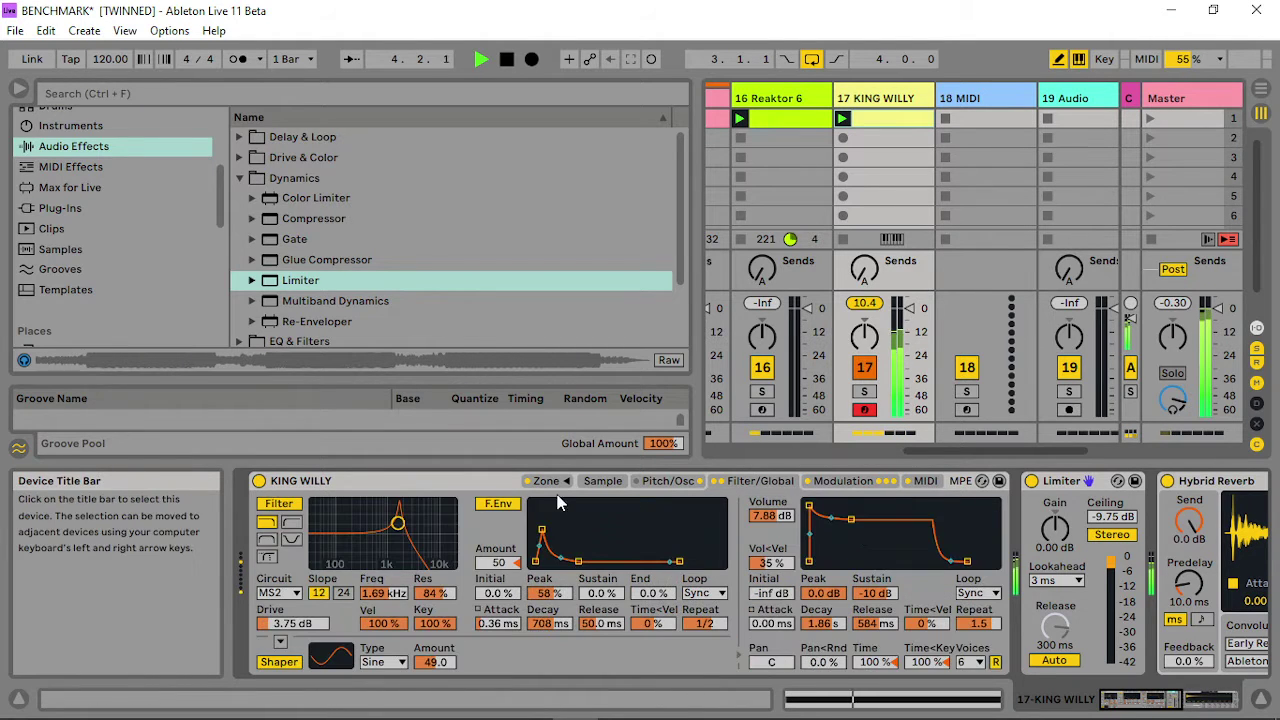
left_click_drag(388, 530, 374, 537)
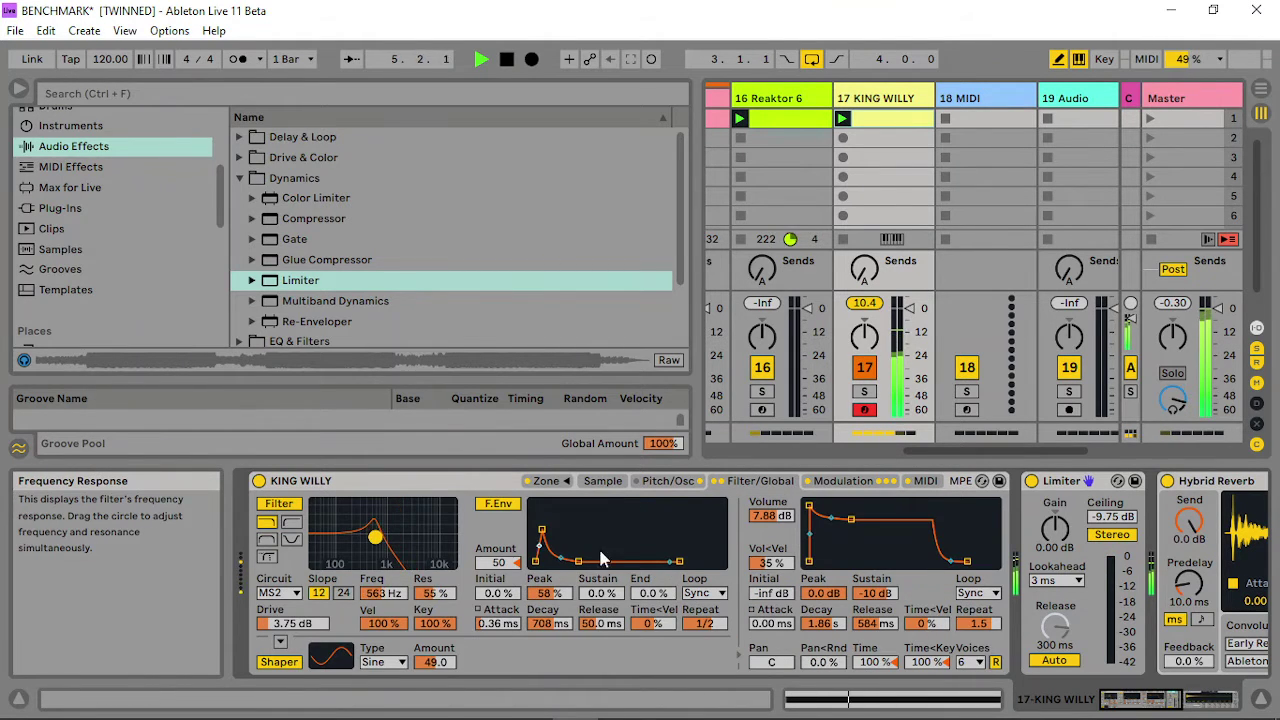
left_click_drag(852, 521, 837, 510)
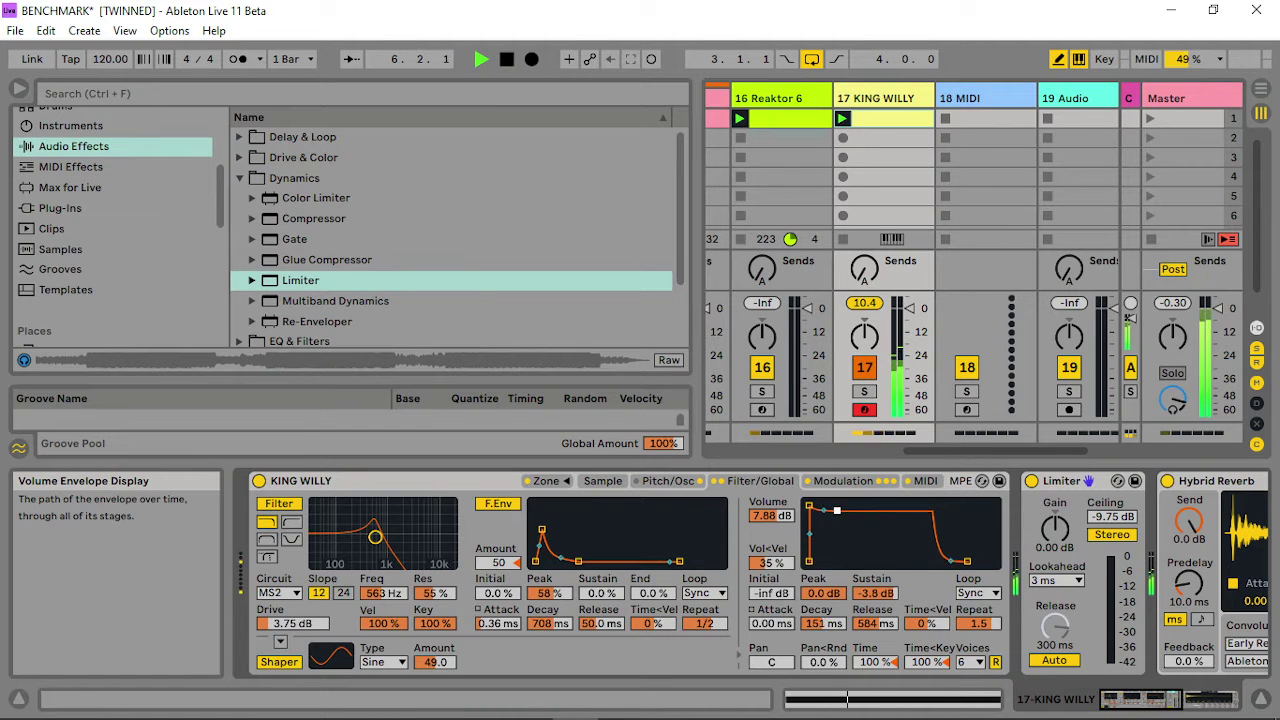
Set the Loop Start amounts of LFO 2 and LFO 3 to 0.25 and LFO 3's rate to 0.04 Hz.
left_click(848, 481)
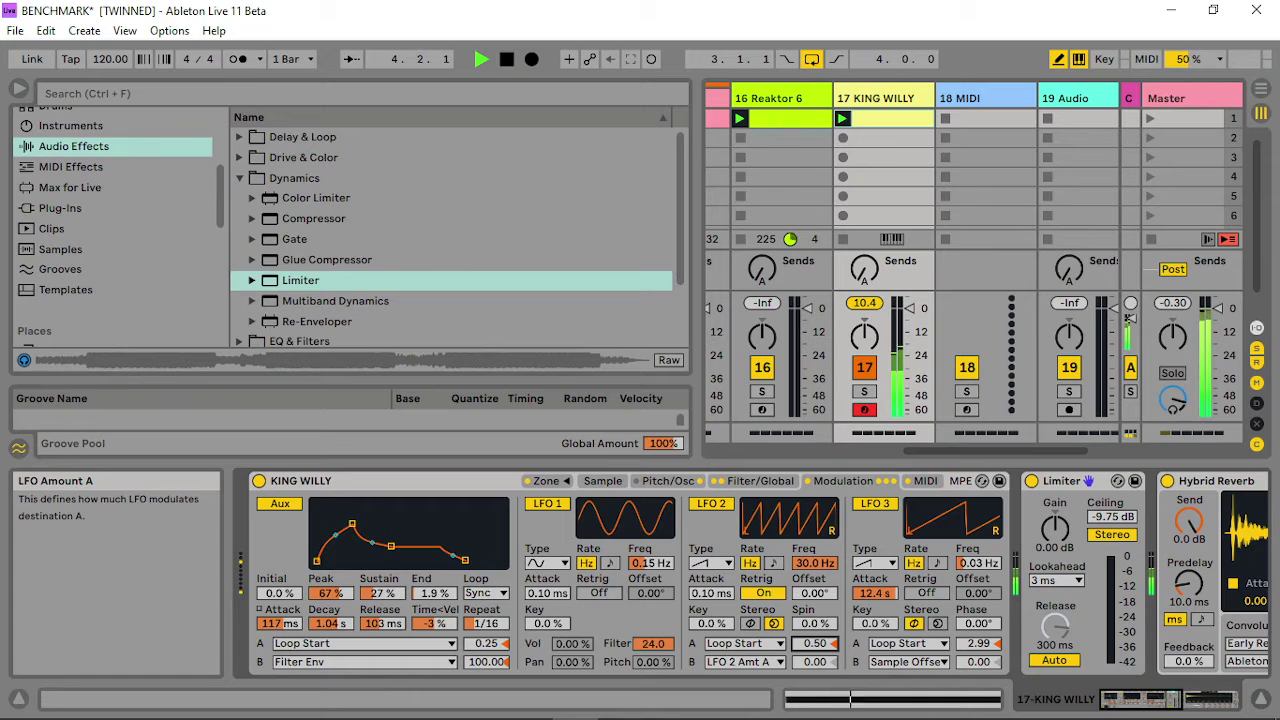
left_click_drag(985, 646, 985, 643)
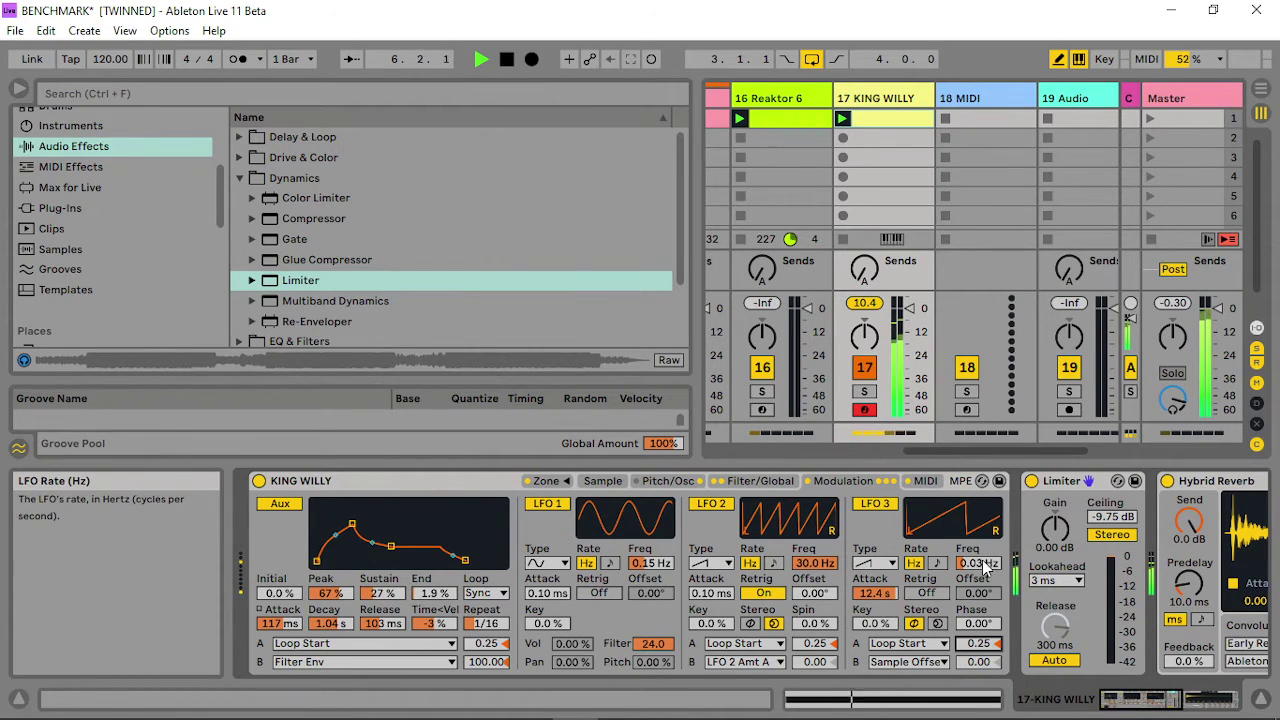
left_click_drag(985, 566, 985, 562)
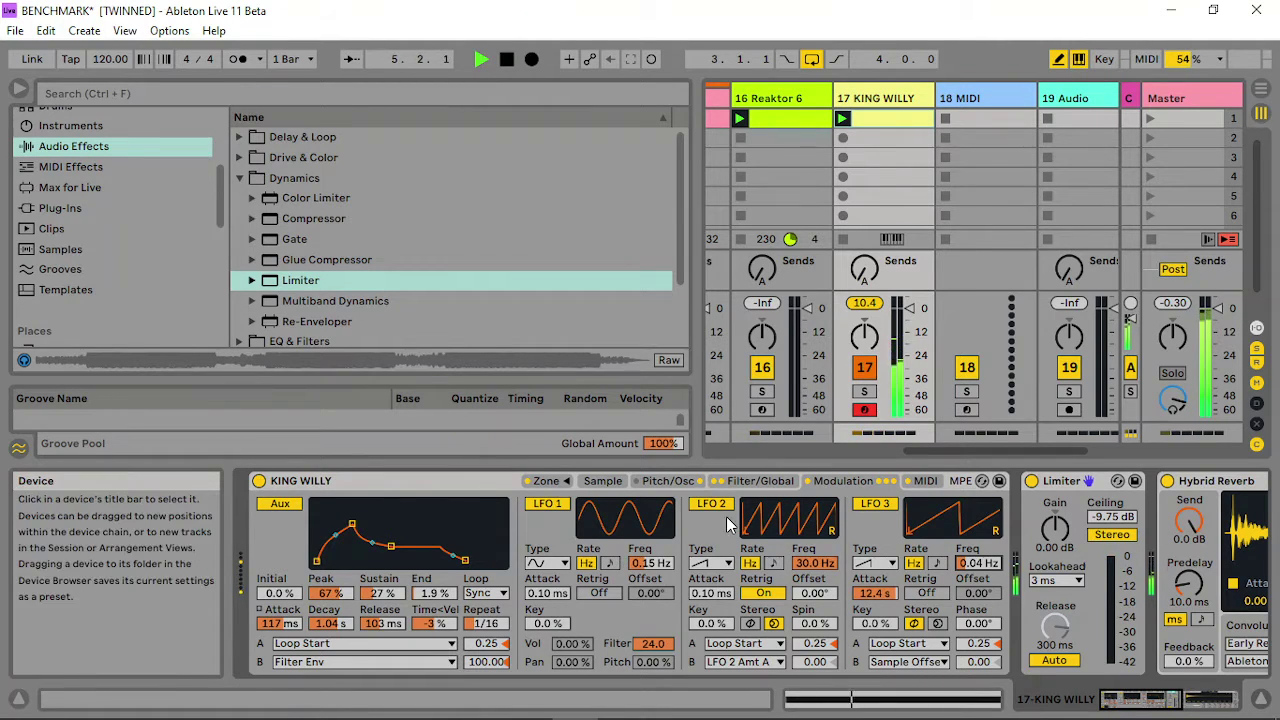
Try a sustain loop start of 30099 in the sample, and reset the loop start to 0.
left_click(600, 481)
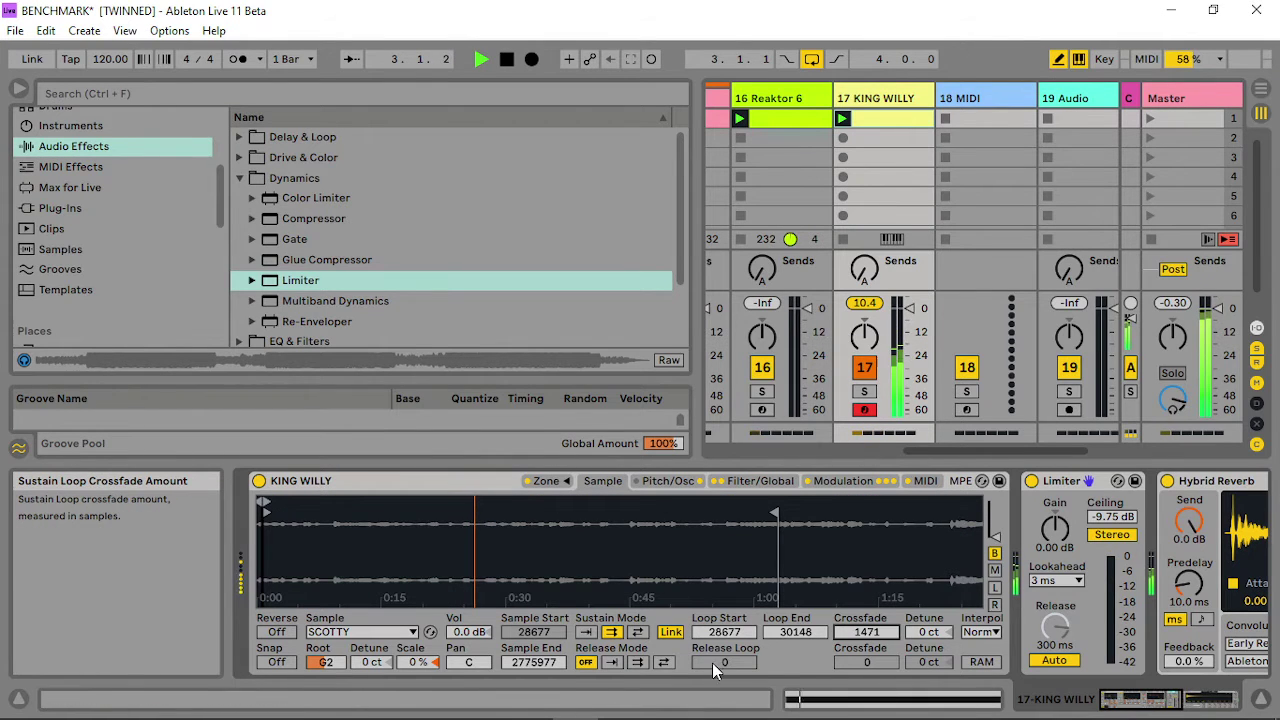
left_click_drag(724, 632, 724, 611)
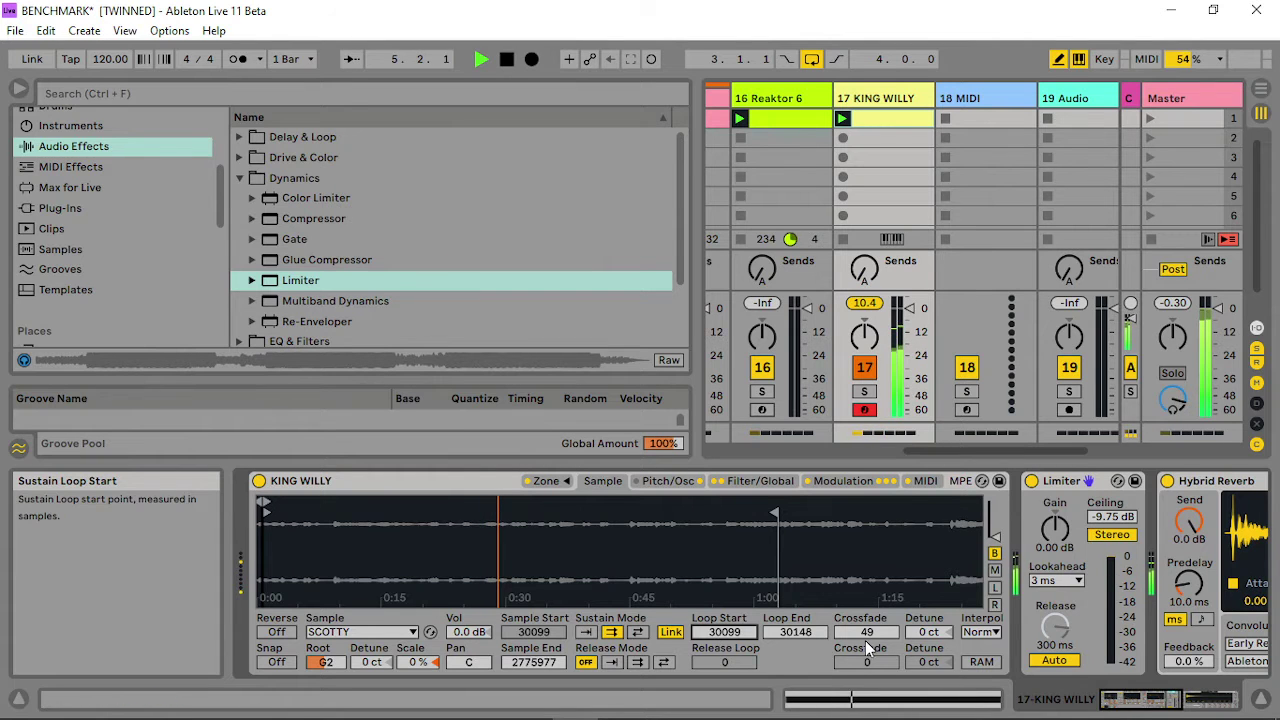
left_click(738, 634)
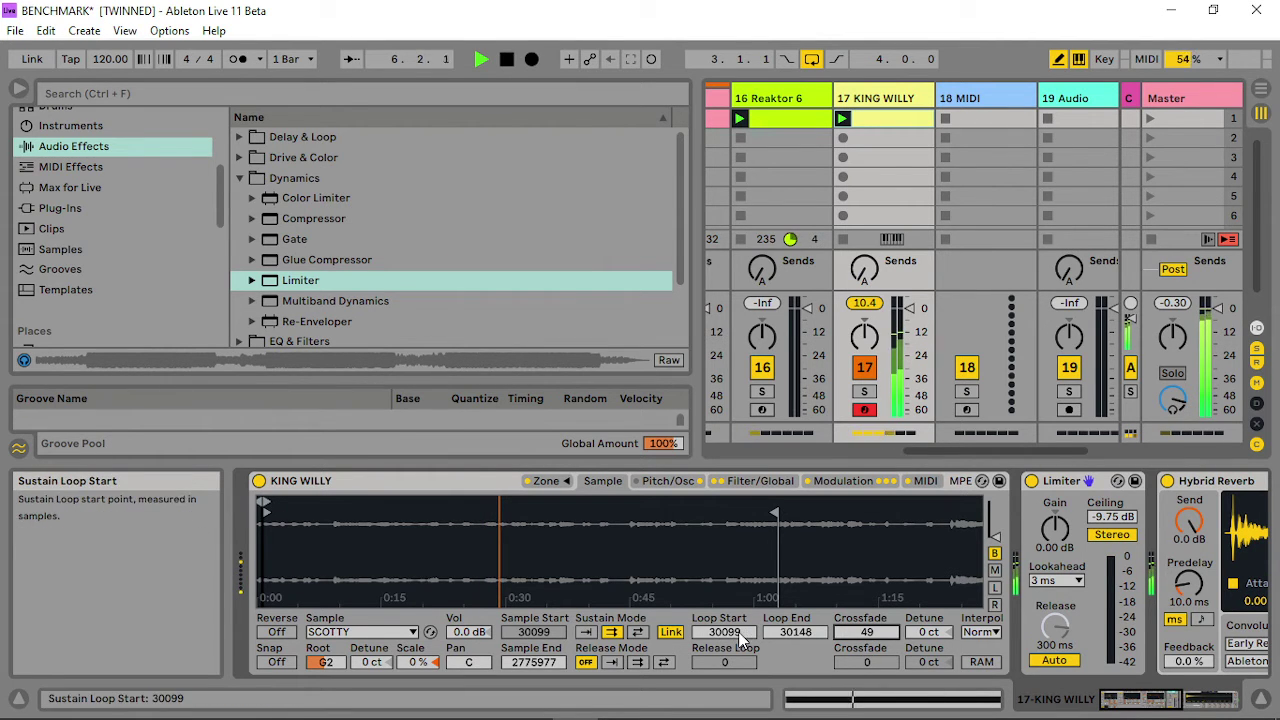
key("Delete")
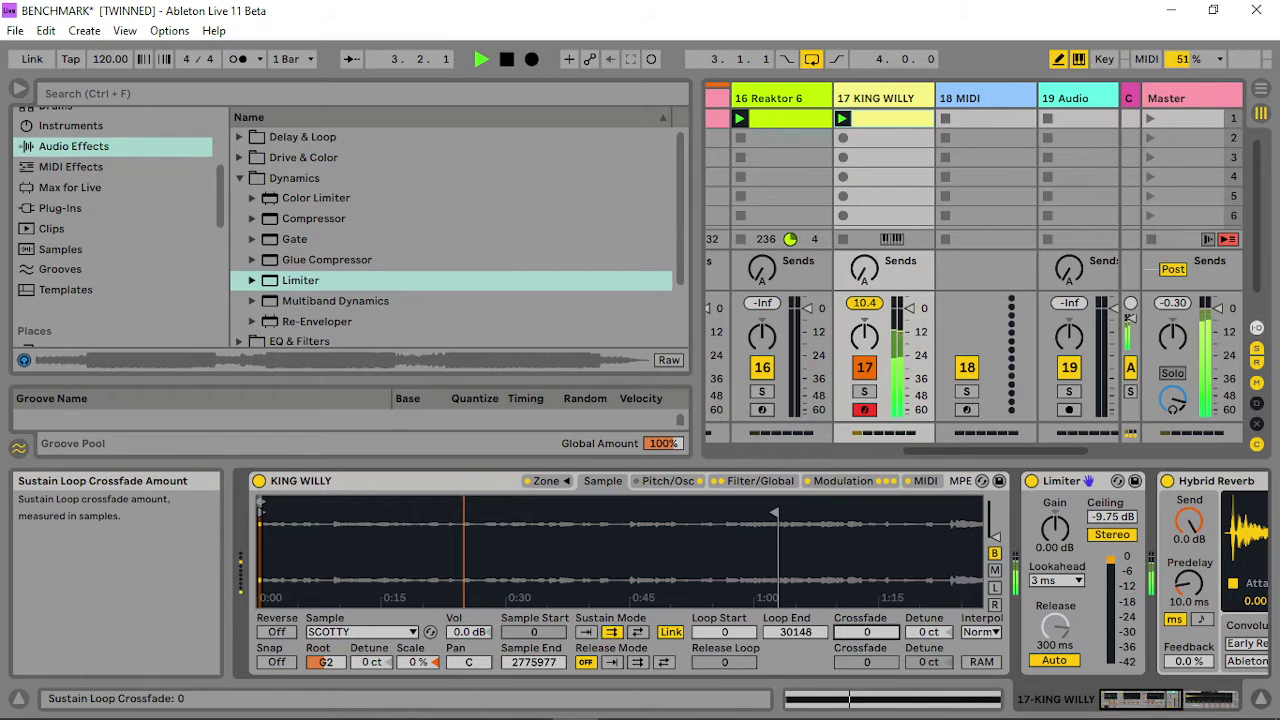
Move the sustain loop into the sample at start 1382253 and shorten it to end at 1397210.
mouse_move(259, 507)
left_mouse_down()
mouse_move(503, 545)
mouse_move(520, 568)
left_mouse_up()
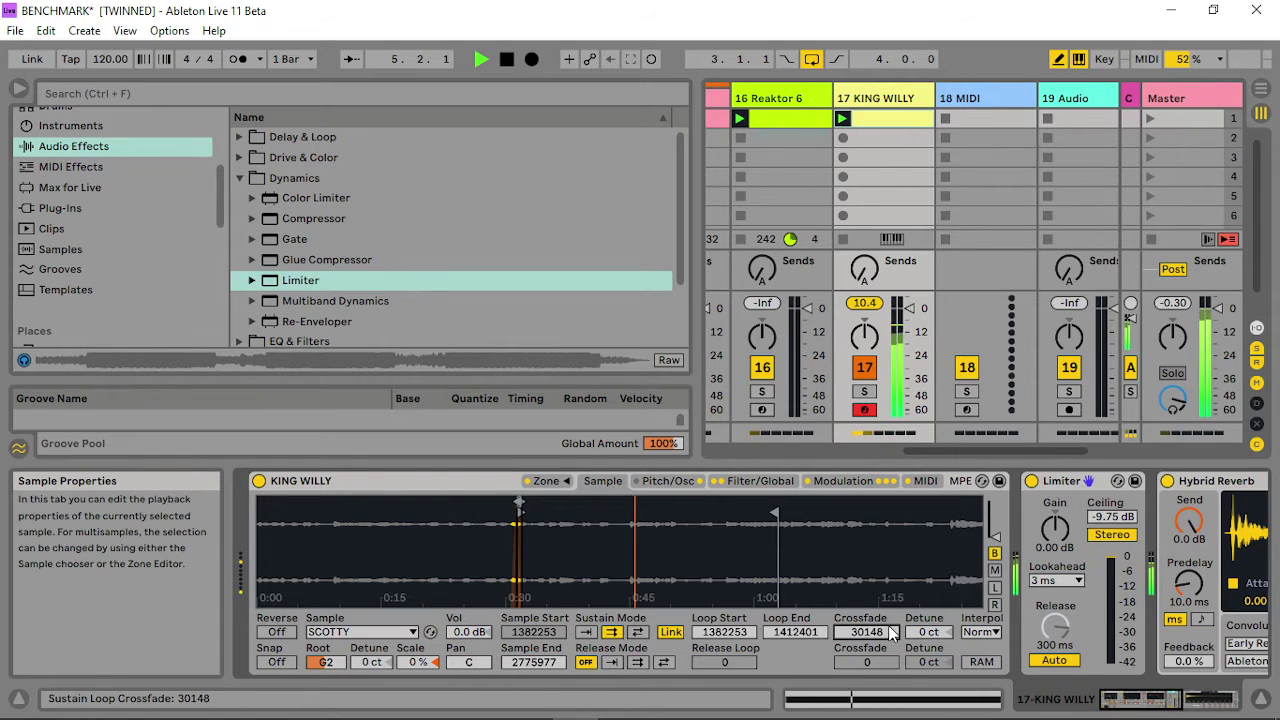
left_click_drag(521, 535, 521, 592)
left_click_drag(521, 503, 510, 503)
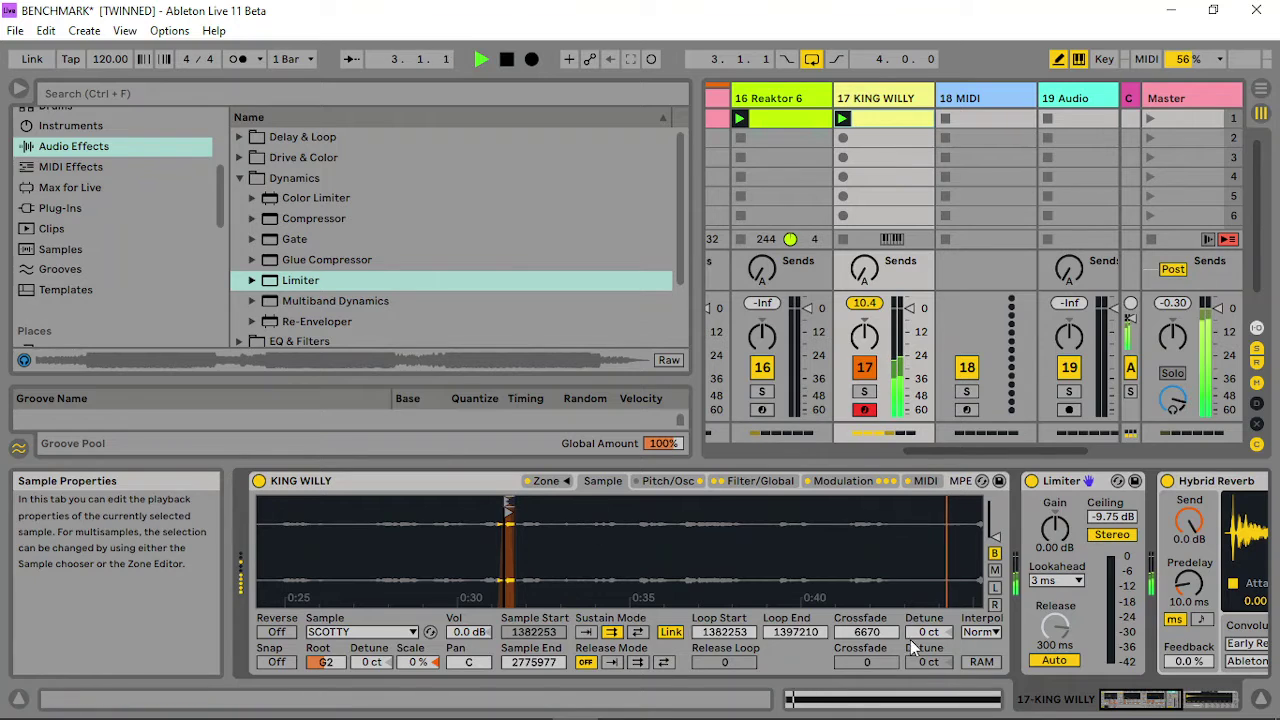
Raise the sustain loop crossfade to 14957 and shift the loop to other positions along the sample, including a start of 1467877.
left_click_drag(867, 632, 867, 570)
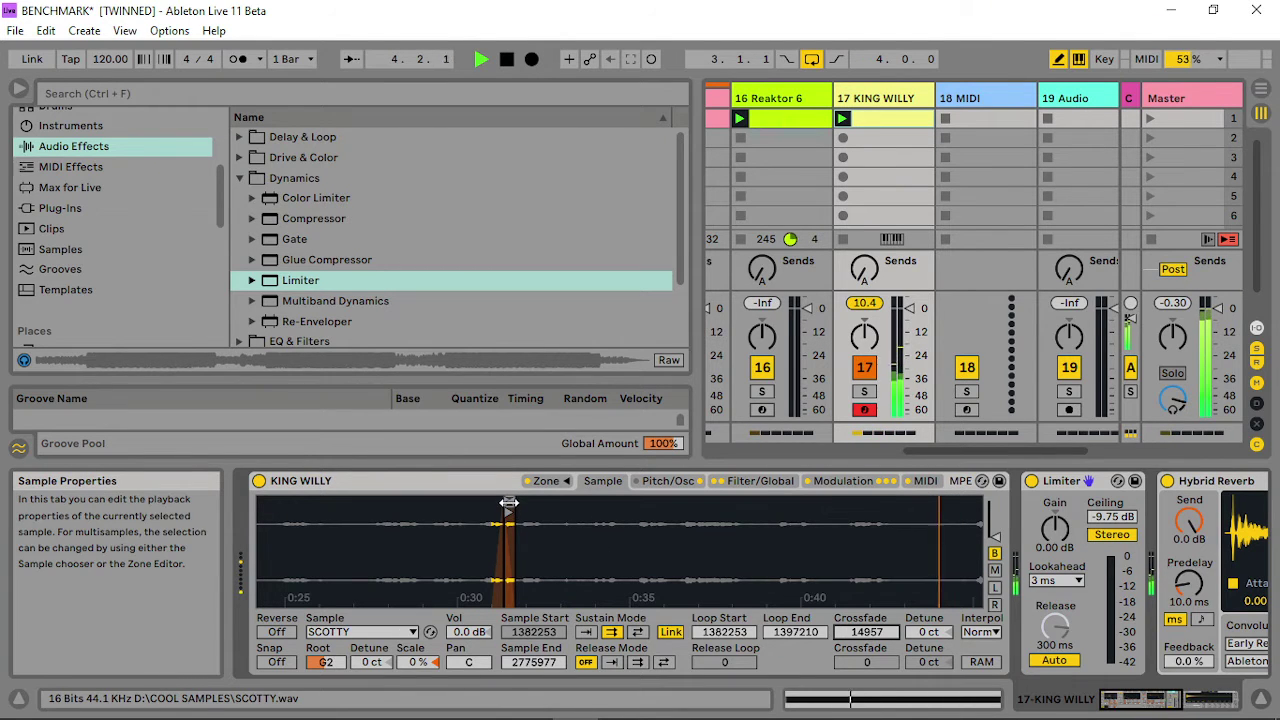
left_click_drag(508, 506, 575, 505)
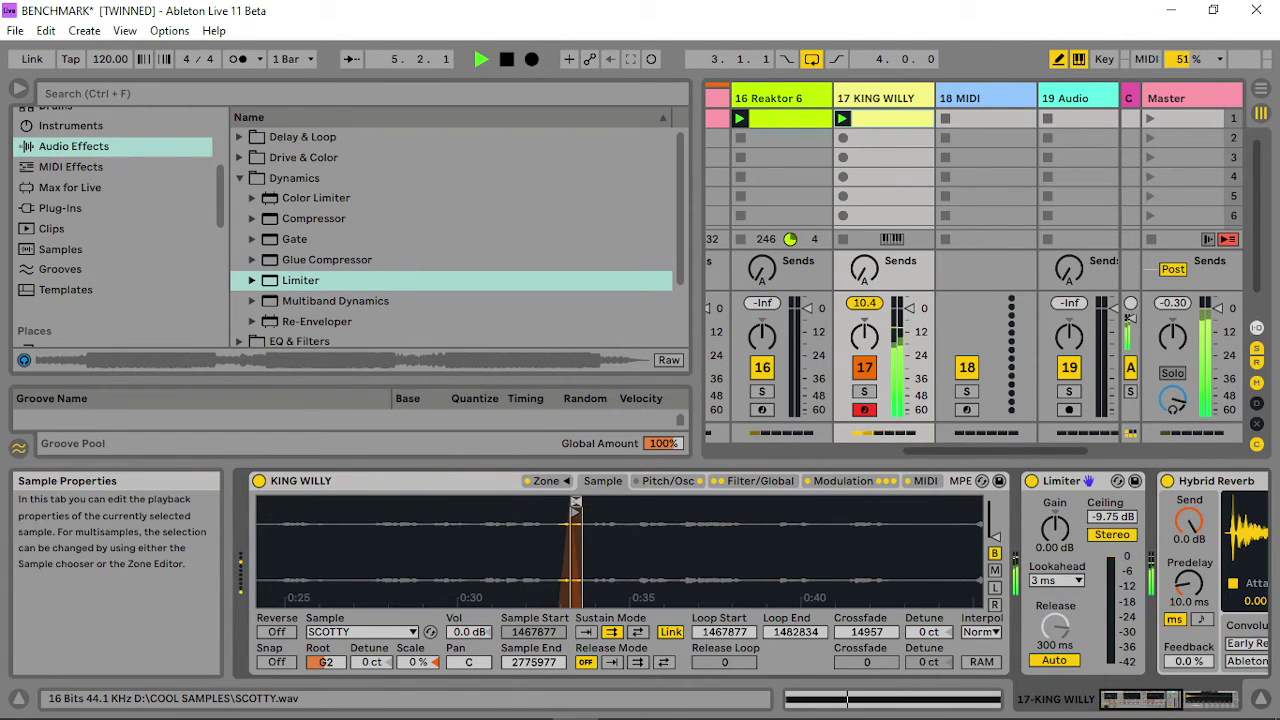
mouse_move(628, 540)
left_mouse_down()
mouse_move(480, 534)
mouse_move(426, 502)
left_mouse_up()
Set the filter envelope's sustain to 54% and decay to 327 ms, and raise the filter to 812 Hz with 77% resonance.
left_click(758, 481)
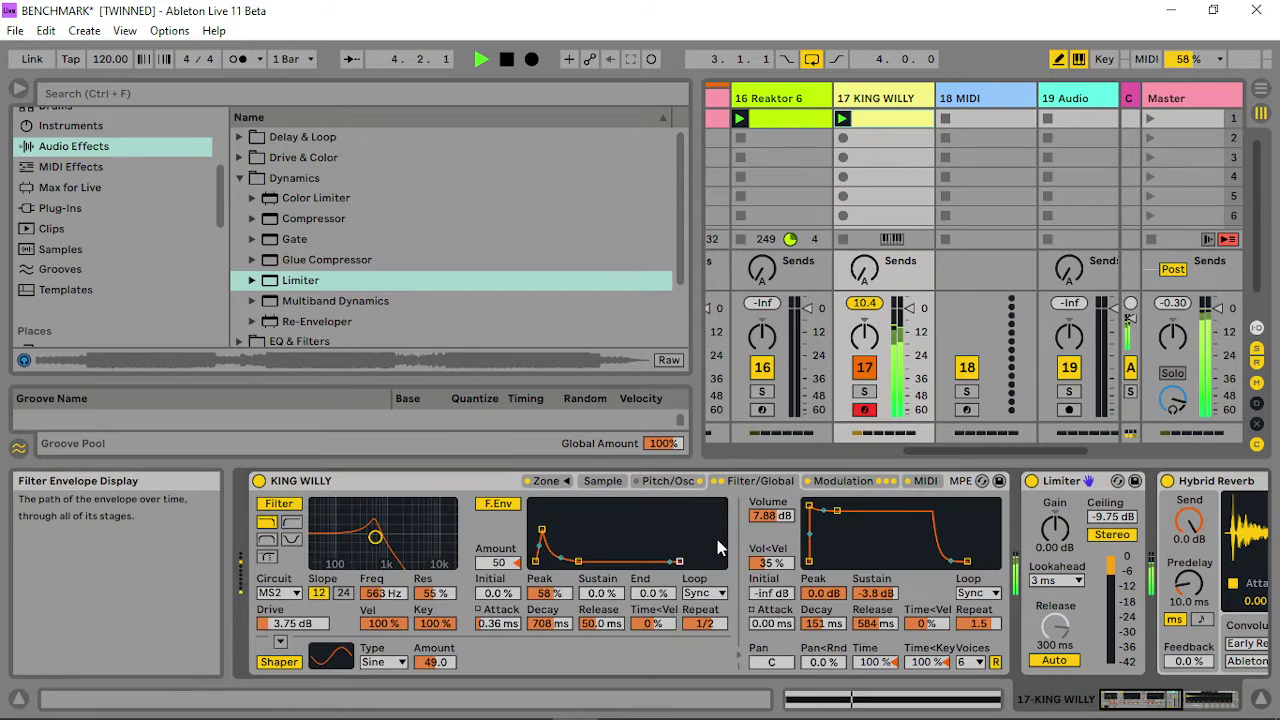
left_click_drag(582, 563, 573, 531)
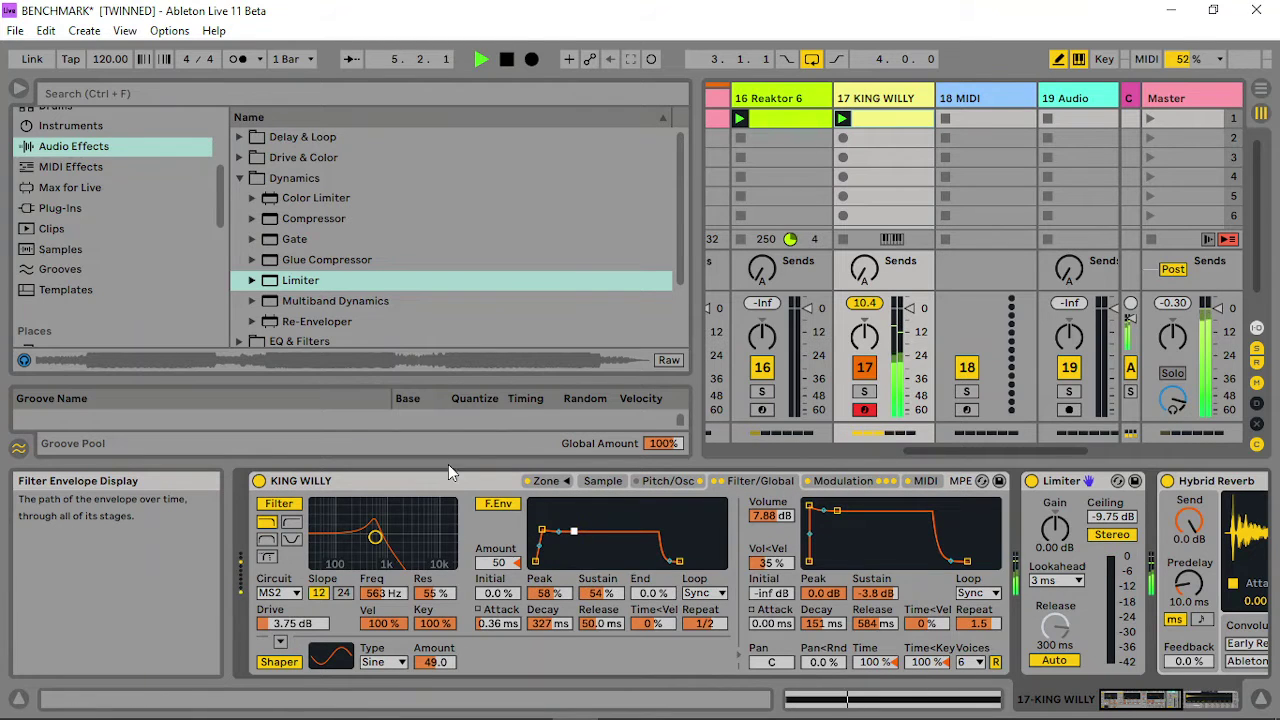
mouse_move(375, 537)
left_mouse_down()
mouse_move(394, 536)
mouse_move(385, 526)
left_mouse_up()
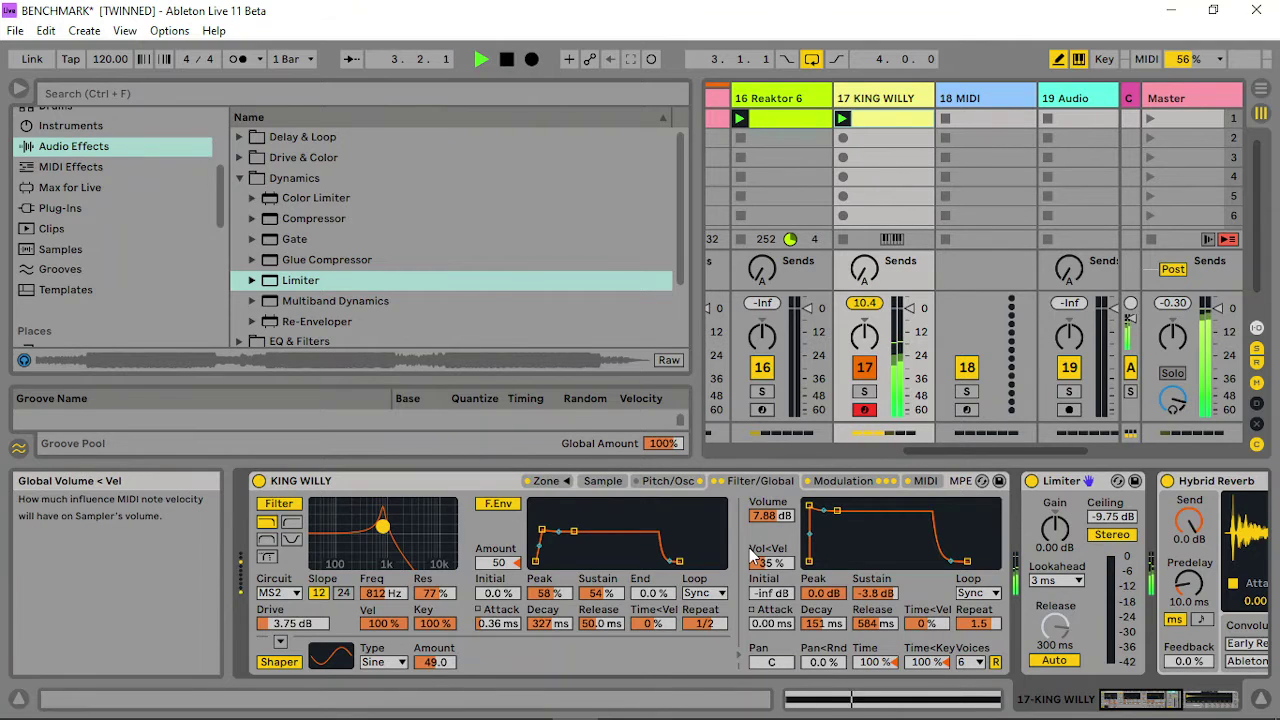
Set LFO 2's and LFO 3's Loop Start amounts to 0.40, LFO 2's rate to 0.08 Hz and the Aux envelope's Loop Start amount to 0.02.
left_click(840, 481)
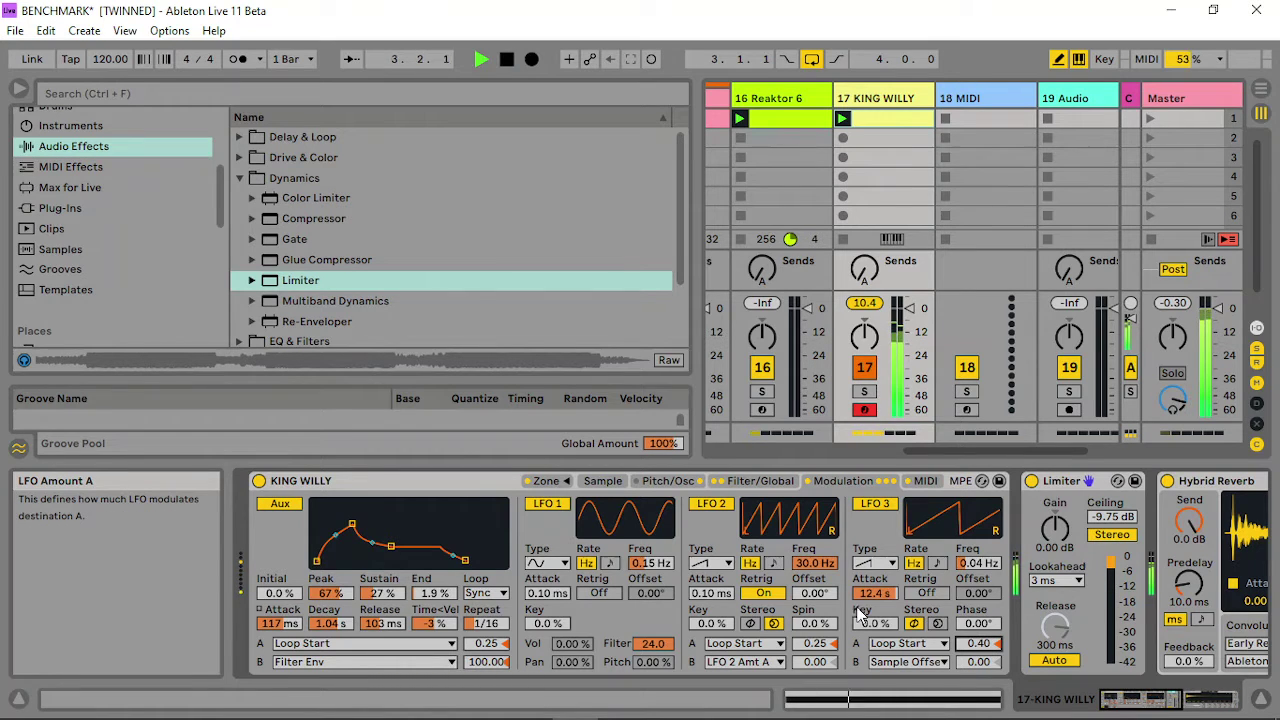
left_click_drag(815, 645, 815, 630)
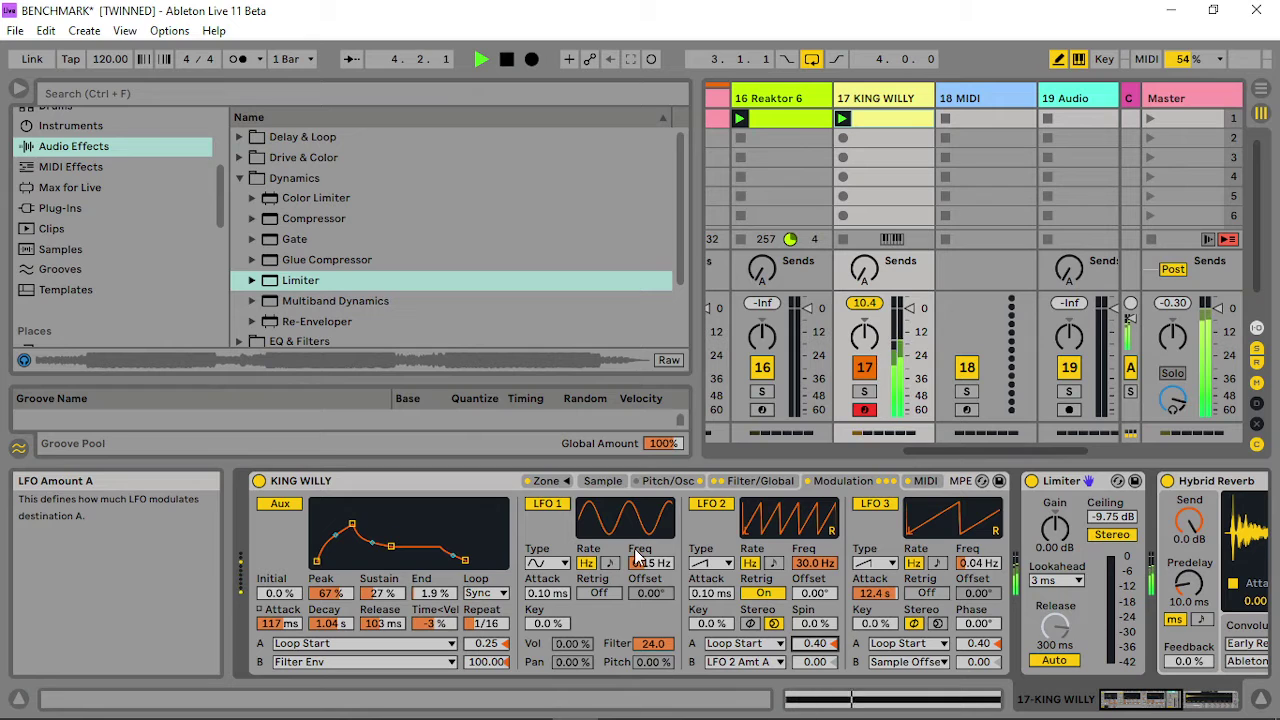
left_click_drag(815, 563, 815, 635)
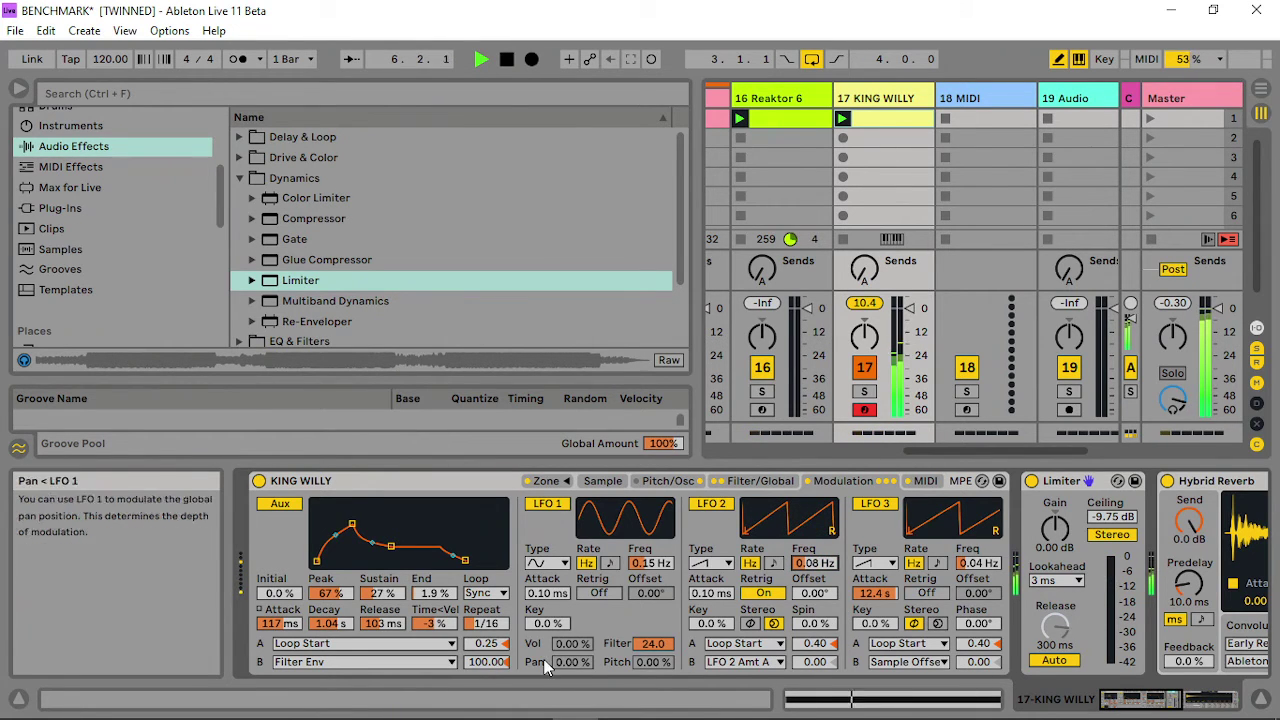
left_click(487, 643)
left_click_drag(487, 643, 487, 630)
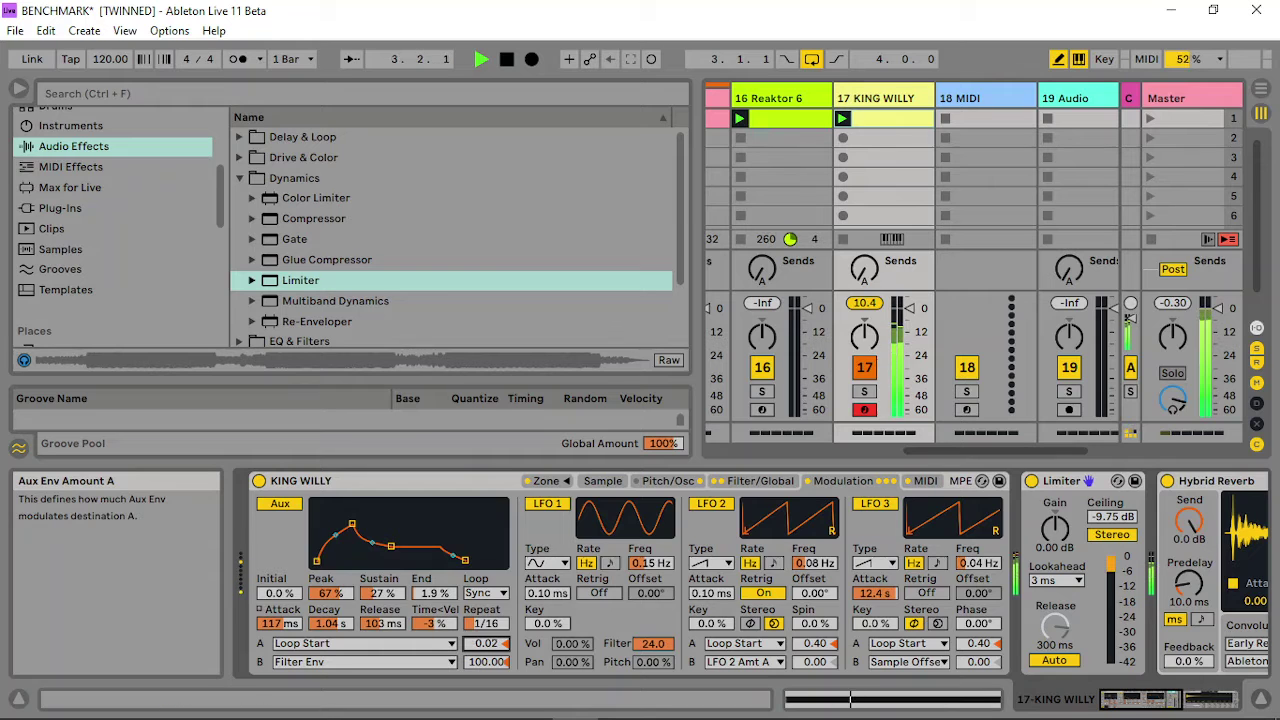
Give the filter envelope an 88% sustain and 57.6 ms decay, and reduce its amount to 3.
left_click(756, 479)
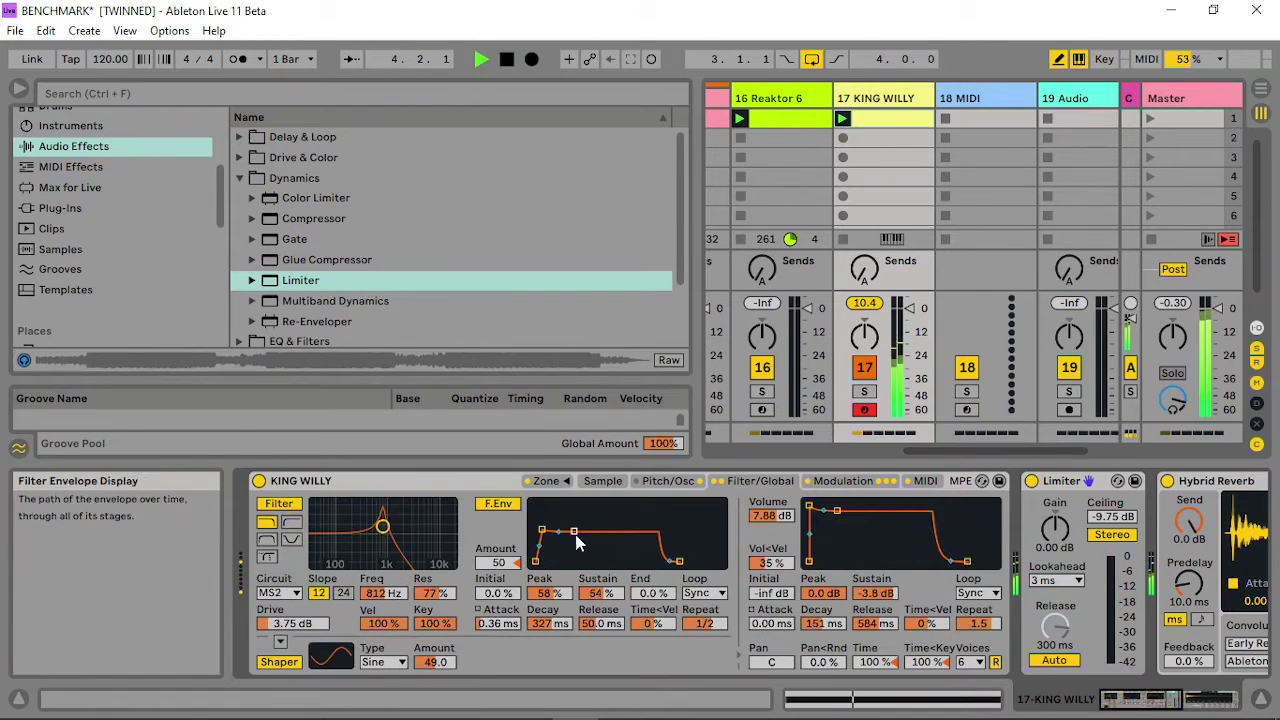
left_click_drag(570, 518, 563, 511)
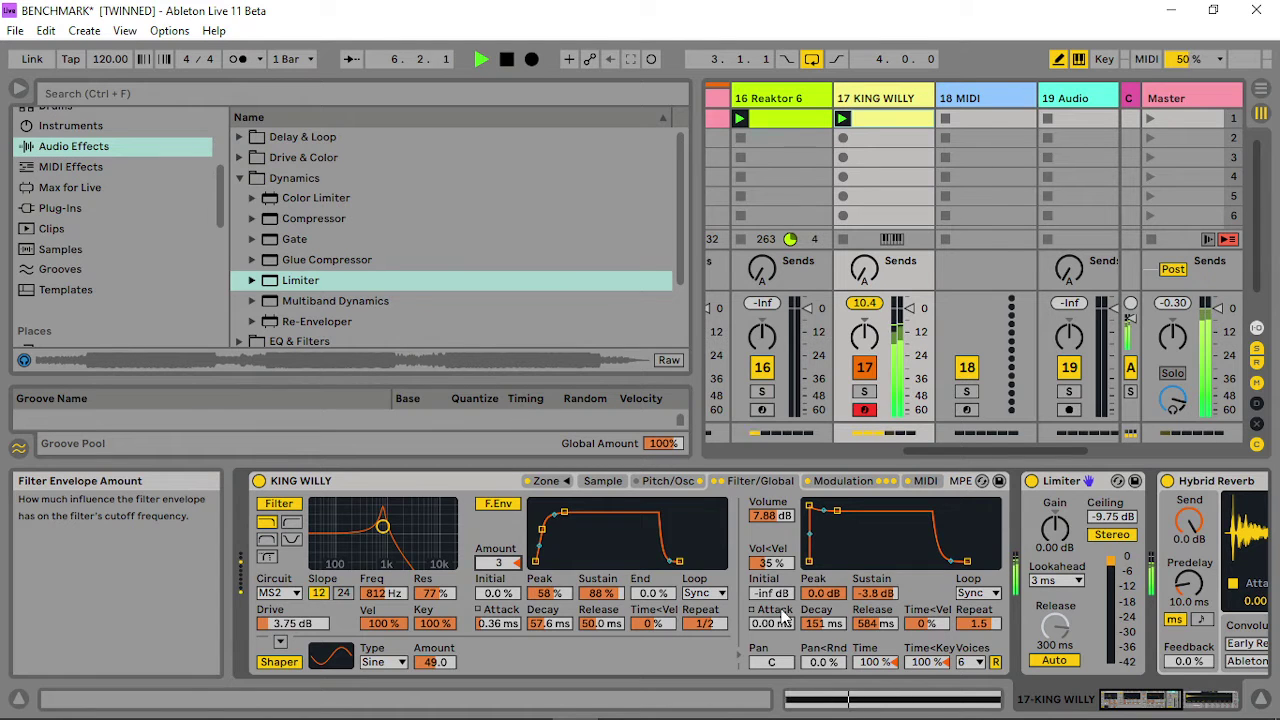
Set the filter drive to 7.50 dB, the shaper amount to 28.0, and the filter to 902 Hz with 52% resonance.
left_click_drag(293, 623, 293, 608)
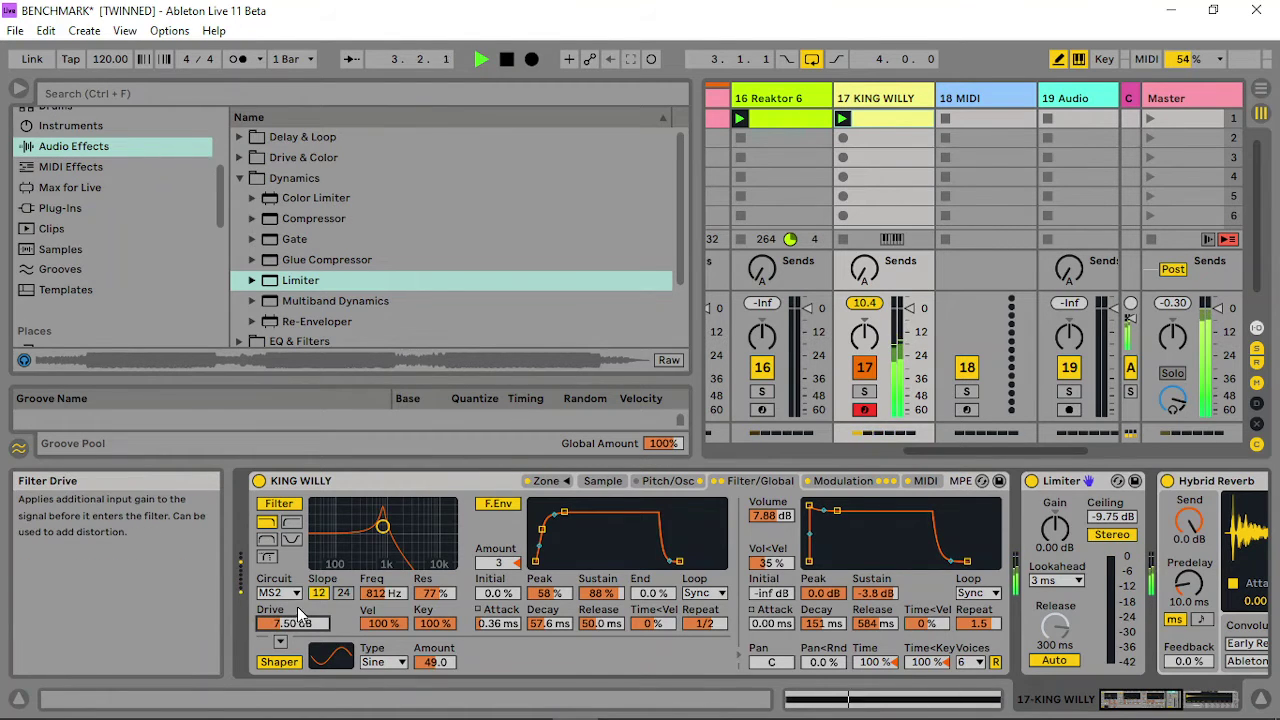
left_click_drag(450, 662, 450, 668)
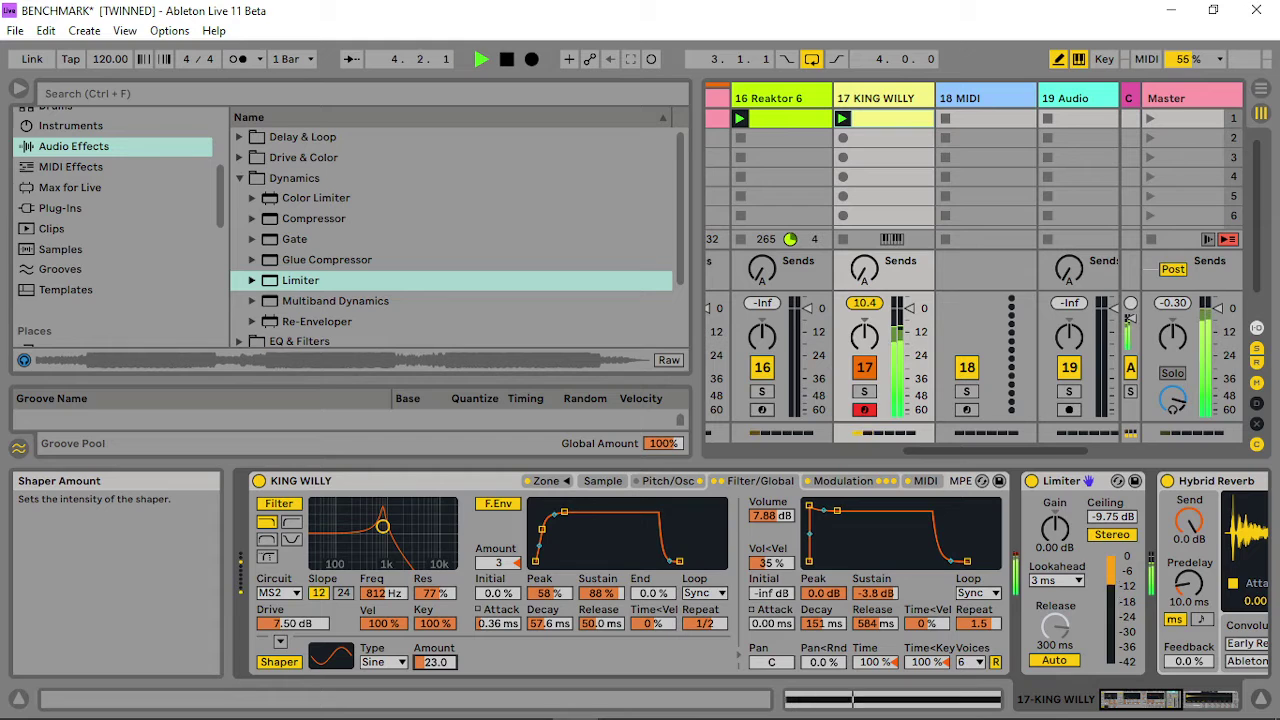
left_click_drag(382, 525, 385, 538)
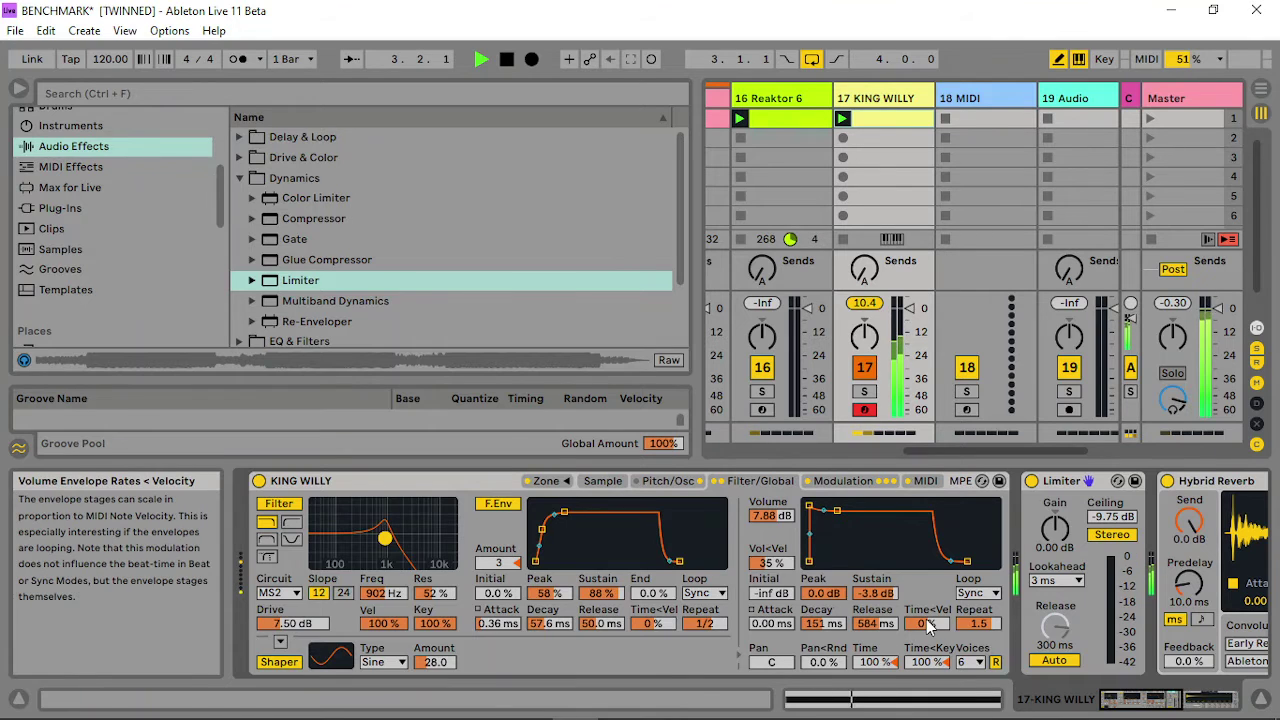
Set the modulation oscillator's frequency to 97.2 Hz and its envelope to a 584 ms decay and -69 dB sustain.
left_click(667, 483)
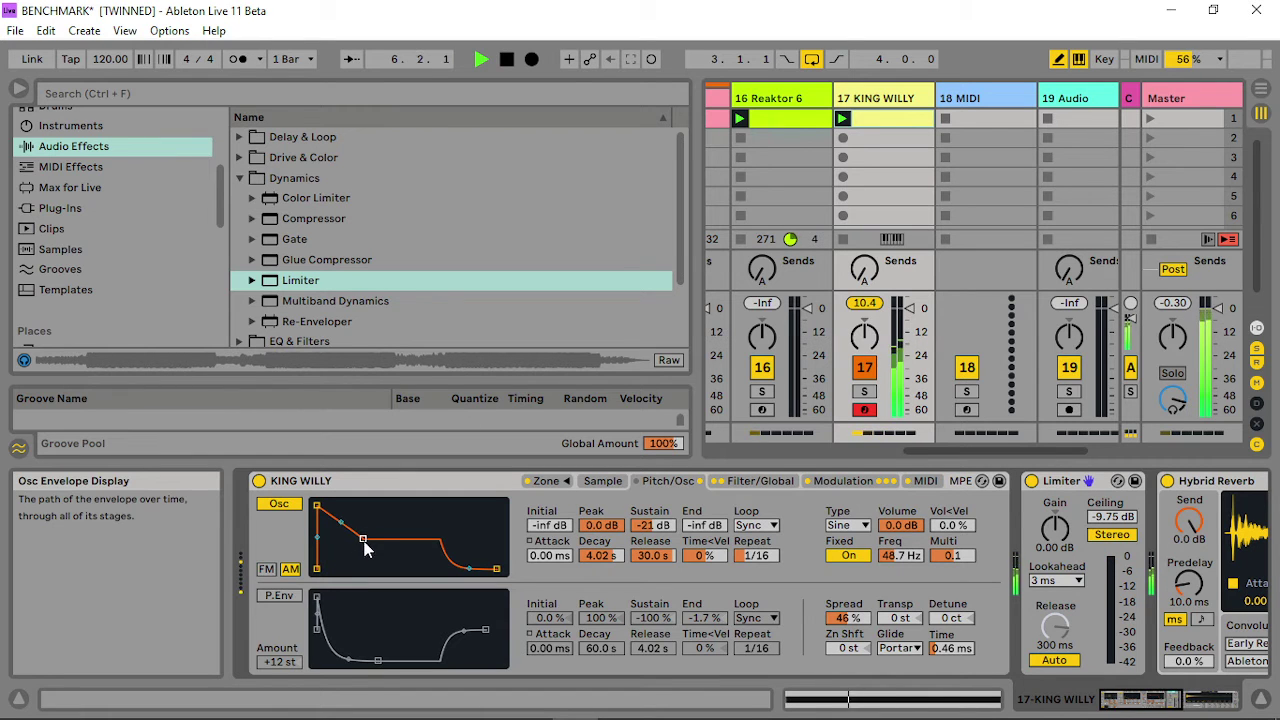
left_click_drag(363, 539, 355, 505)
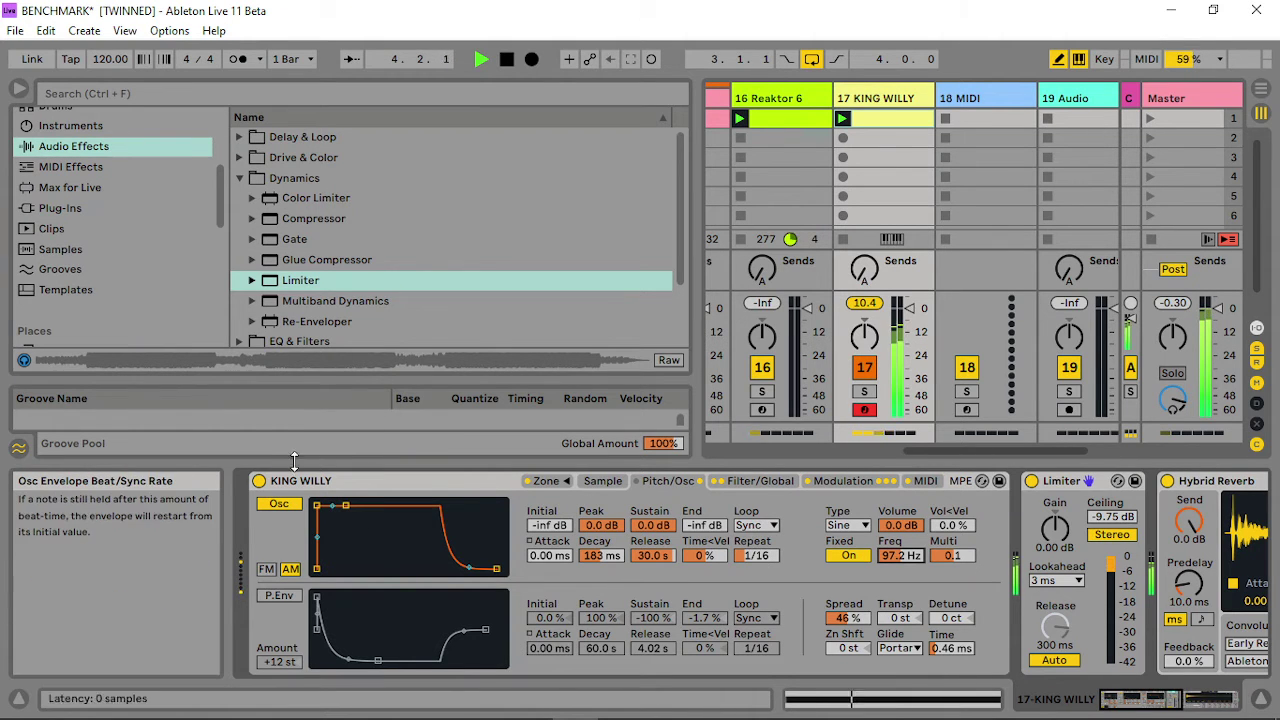
left_click_drag(345, 508, 351, 568)
Compare the sound with the pitch envelope on and off, and leave the pitch envelope enabled.
left_click(279, 597)
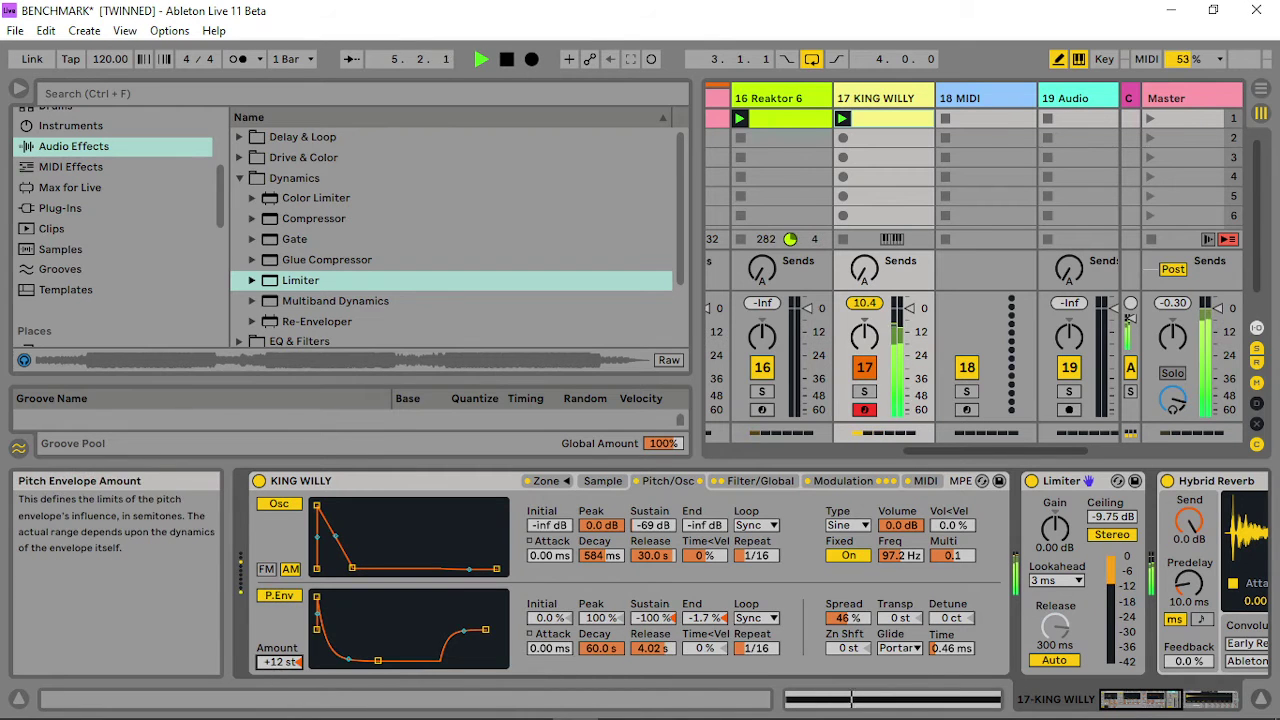
left_click(283, 596)
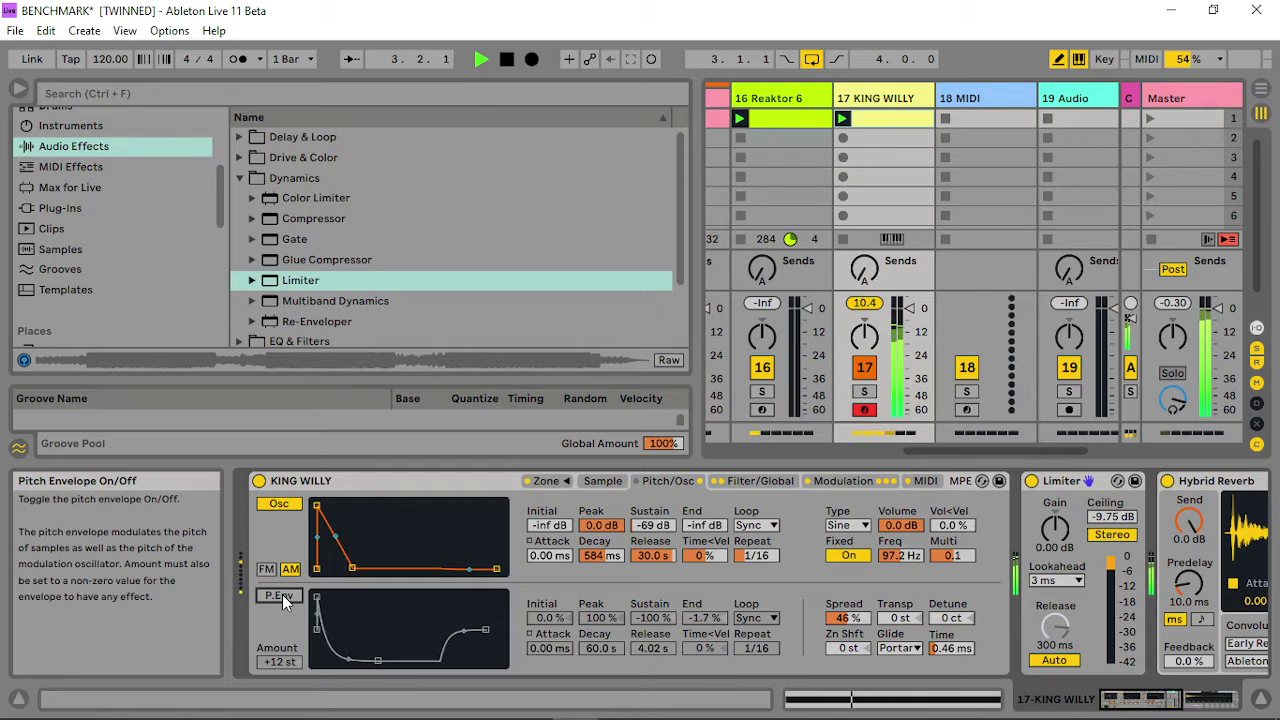
left_click(283, 597)
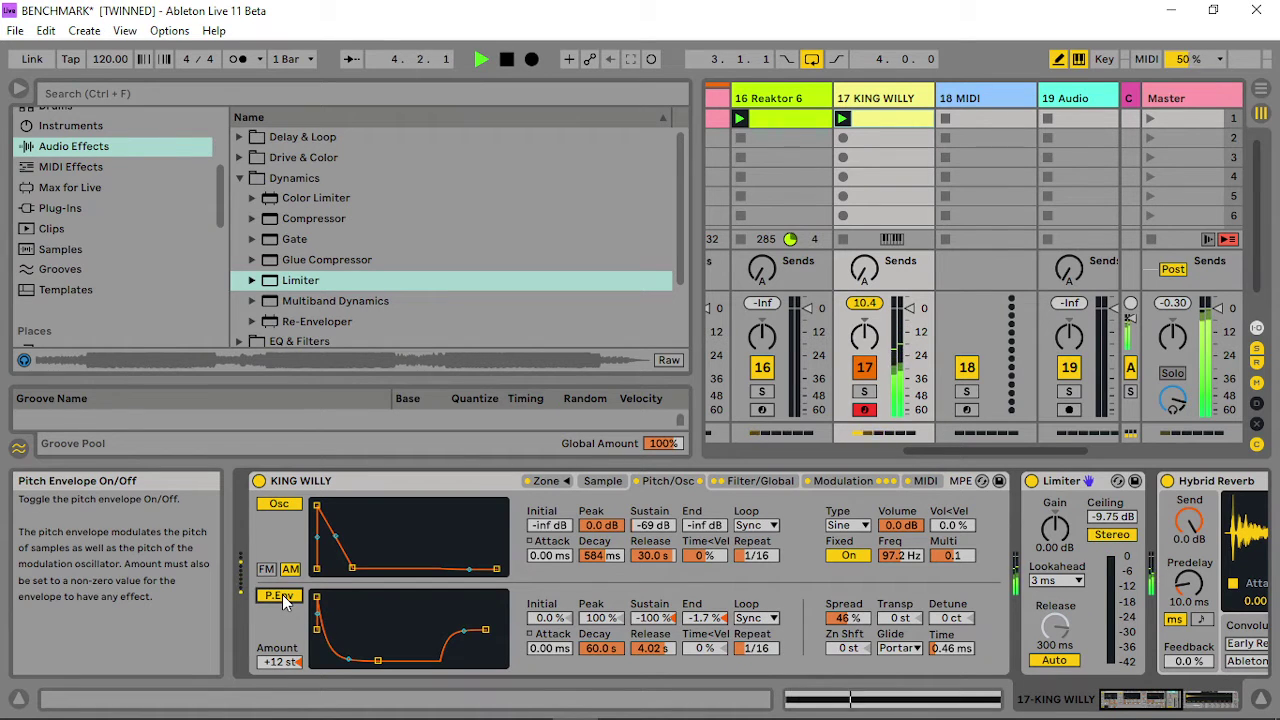
Compare the sound with the pitch envelope off and on, and show the clip automation for its on/off switch.
left_click(283, 596)
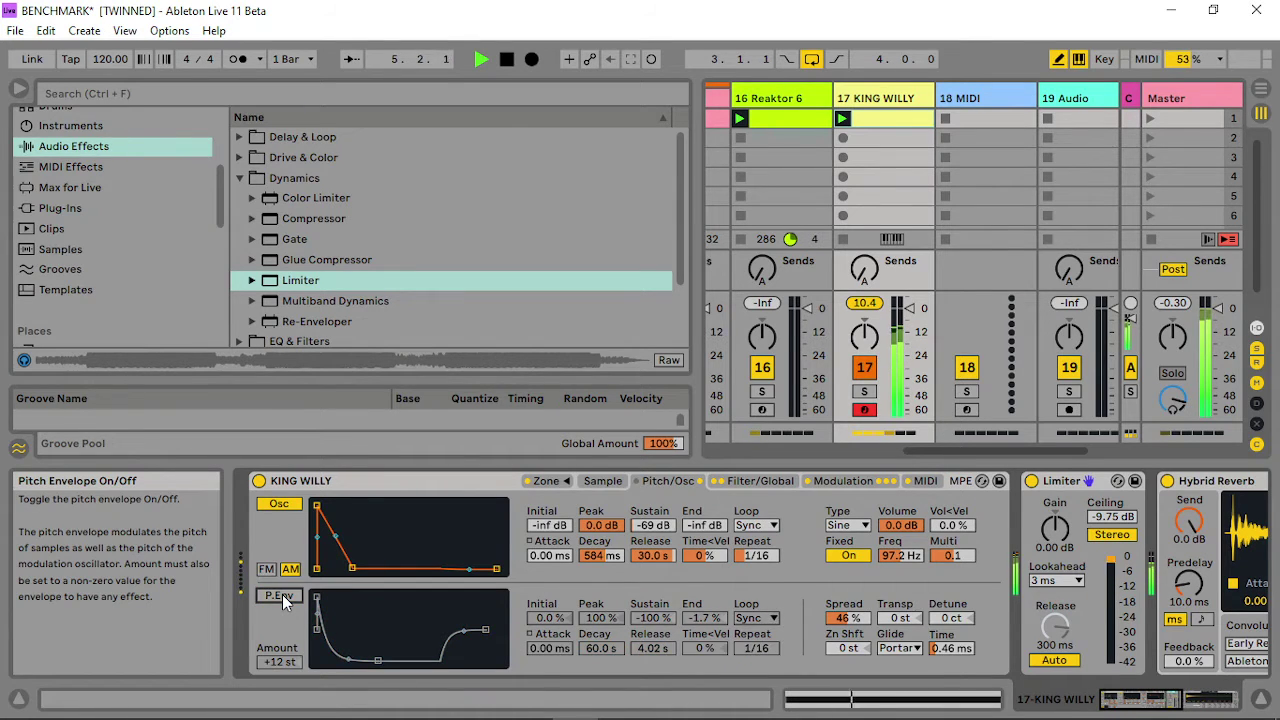
left_click(282, 596)
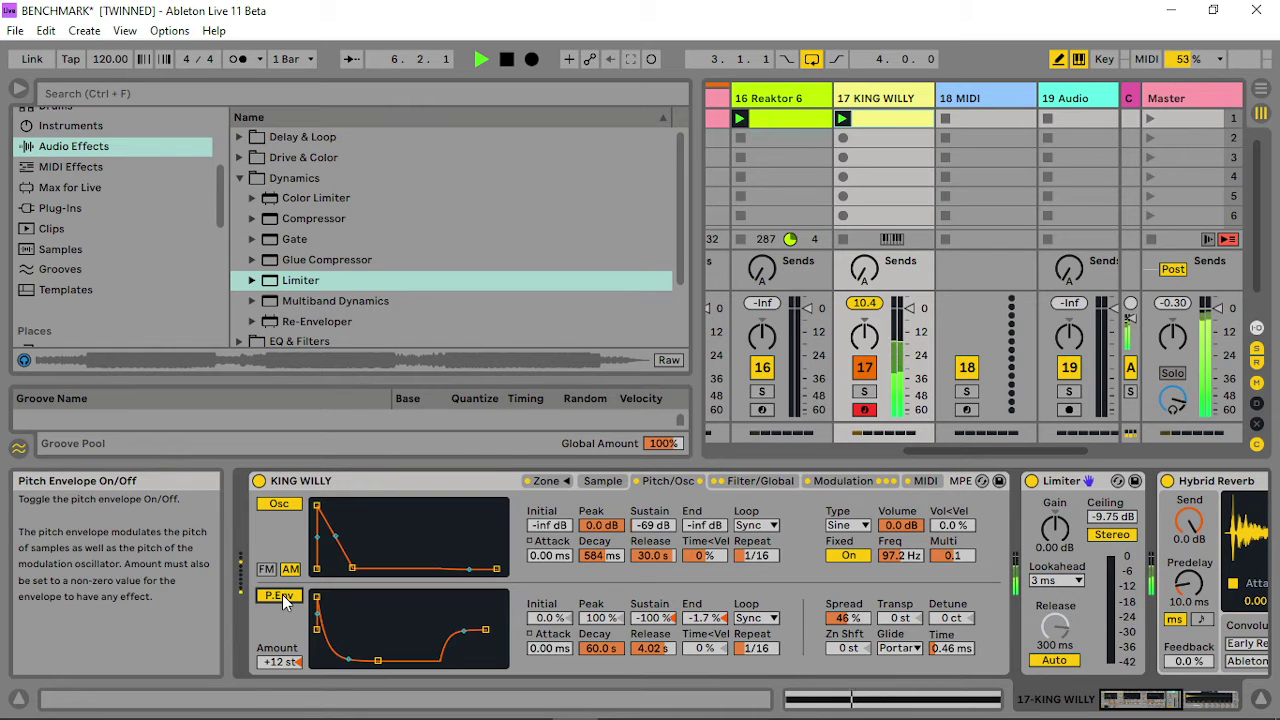
right_click(283, 597)
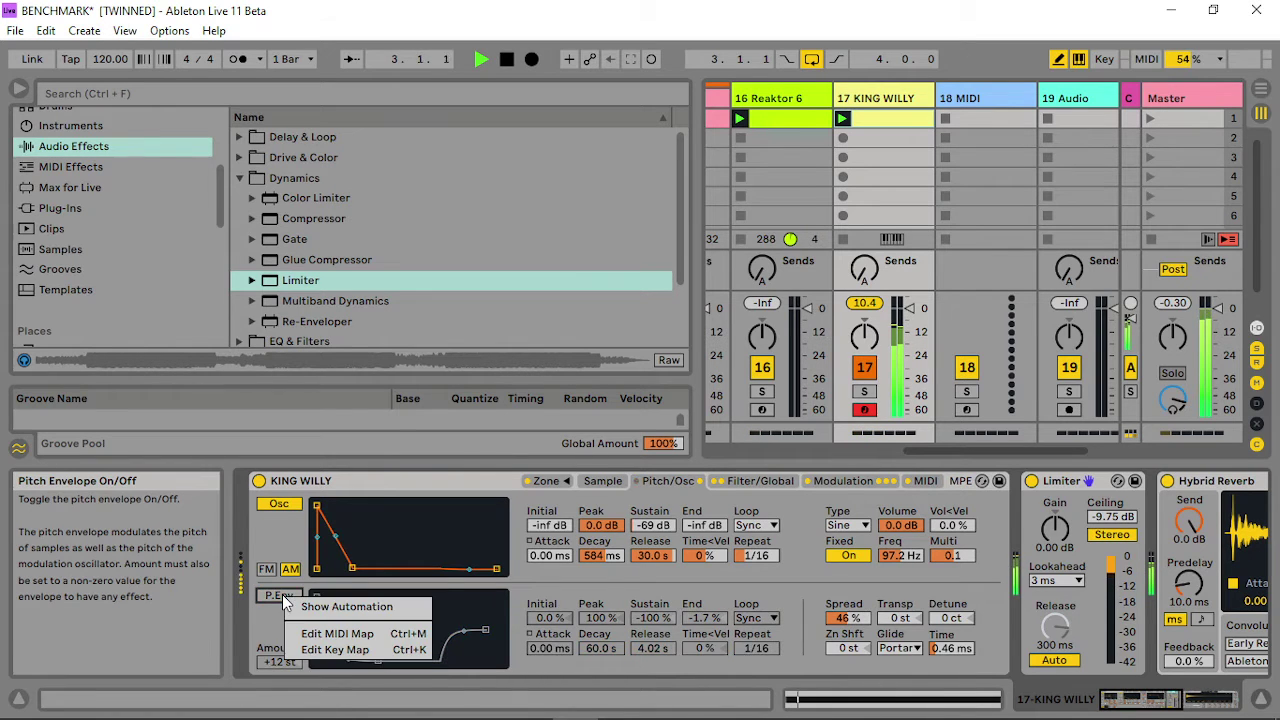
left_click(343, 606)
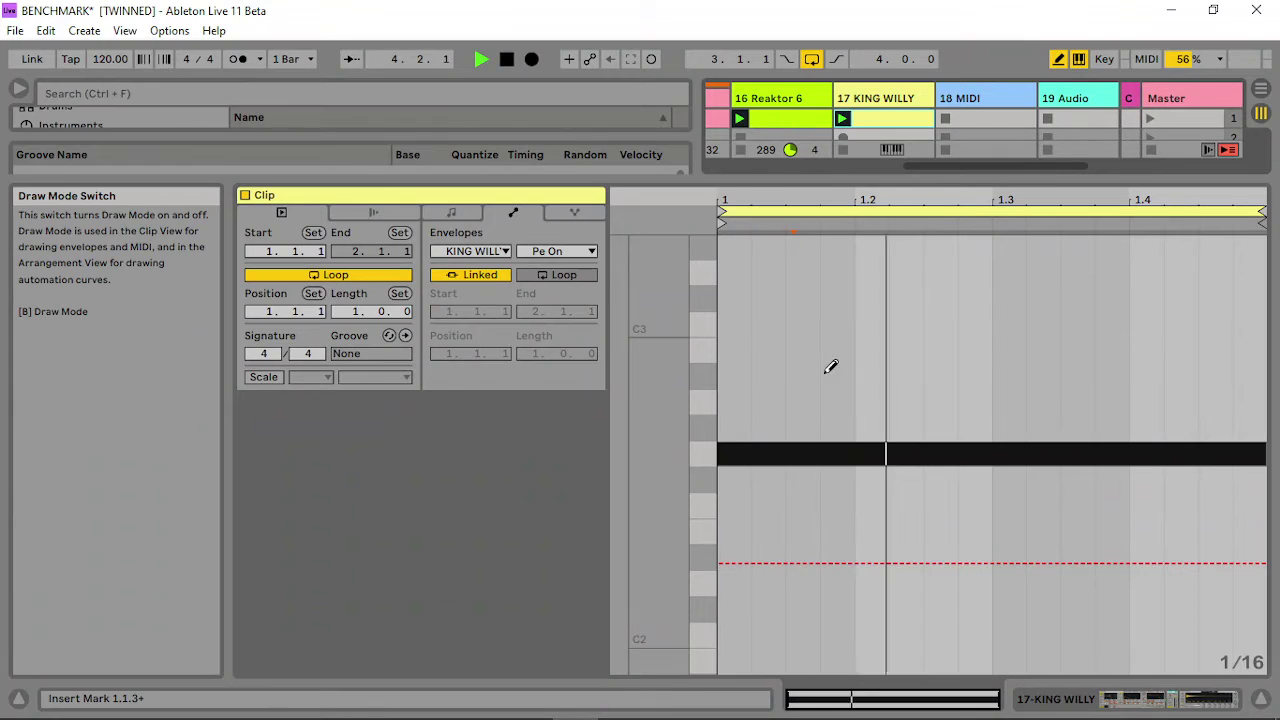
Unlink the pitch envelope on/off automation from the clip and set its loop length to 7.3.3.
left_click(470, 275)
left_click_drag(538, 353, 551, 337)
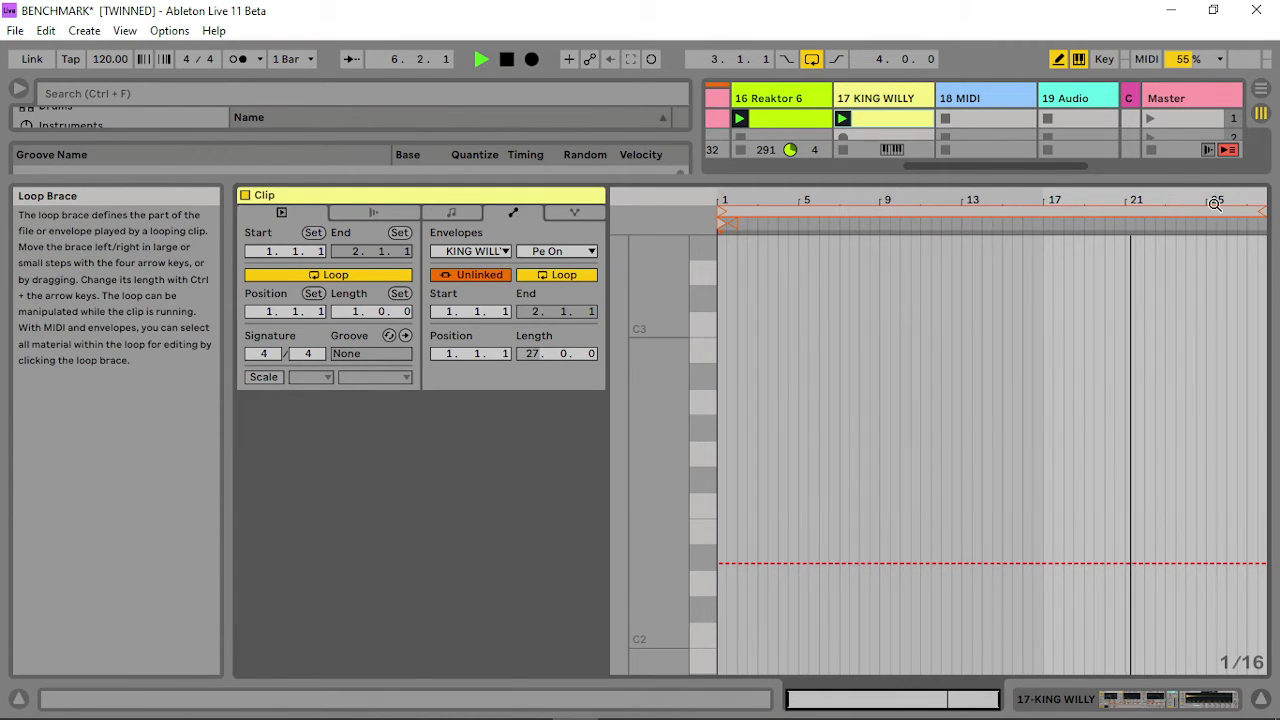
left_click_drag(1262, 212, 879, 216)
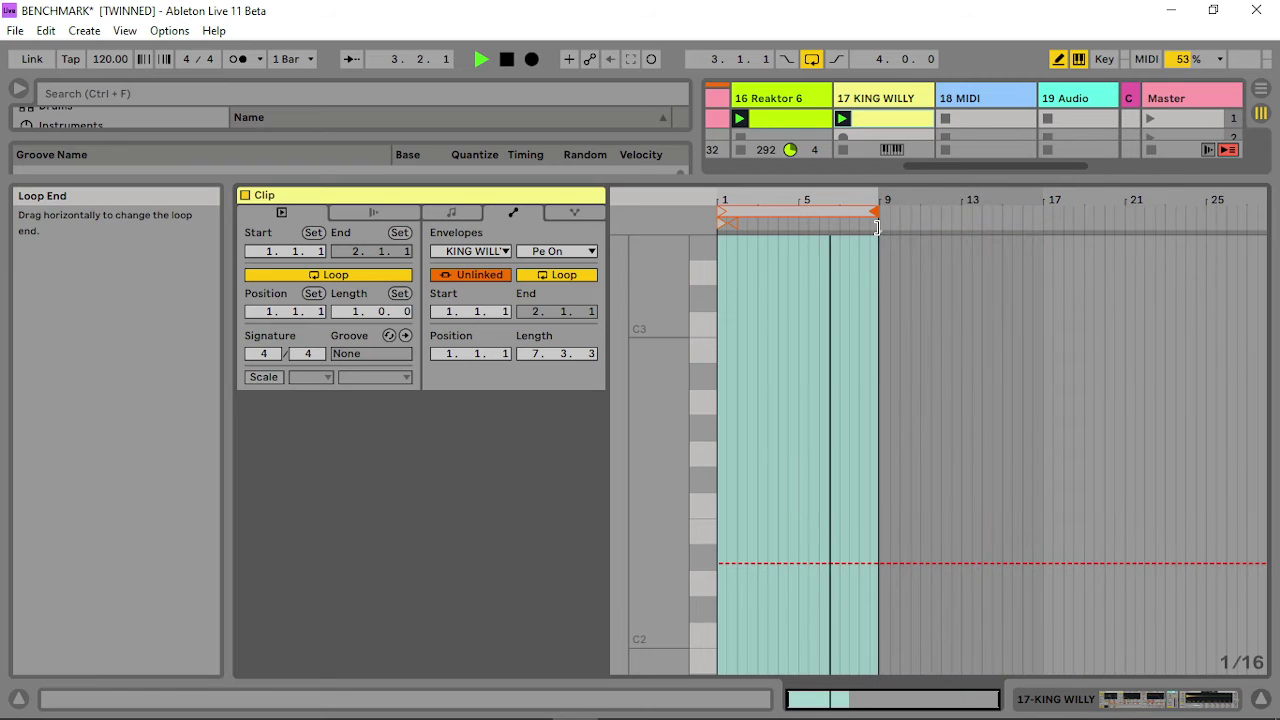
Draw the pitch envelope automation as on for exactly bar 1 and off for the rest of the loop.
mouse_move(877, 453)
left_mouse_down()
mouse_move(871, 426)
mouse_move(883, 423)
mouse_move(851, 409)
mouse_move(857, 566)
mouse_move(847, 528)
mouse_move(866, 530)
mouse_move(854, 534)
left_mouse_up()
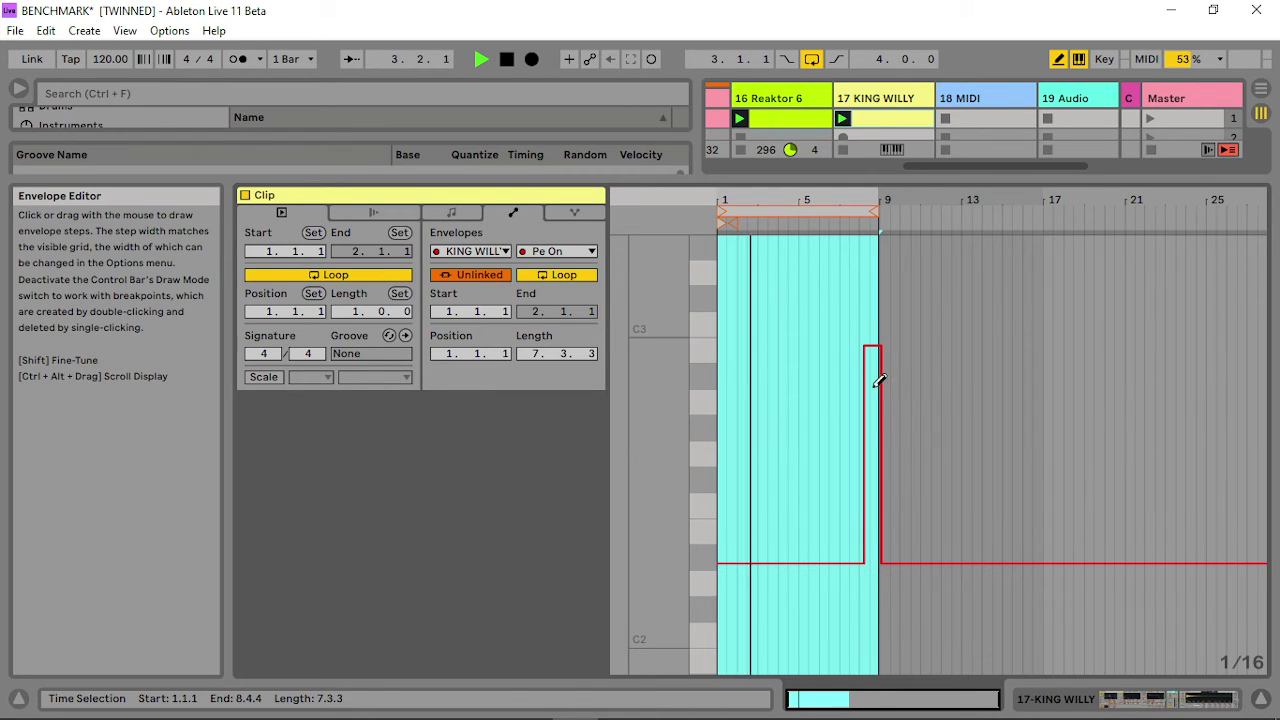
left_click_drag(871, 374, 866, 572)
mouse_move(733, 342)
left_mouse_down()
mouse_move(716, 328)
mouse_move(760, 340)
left_mouse_up()
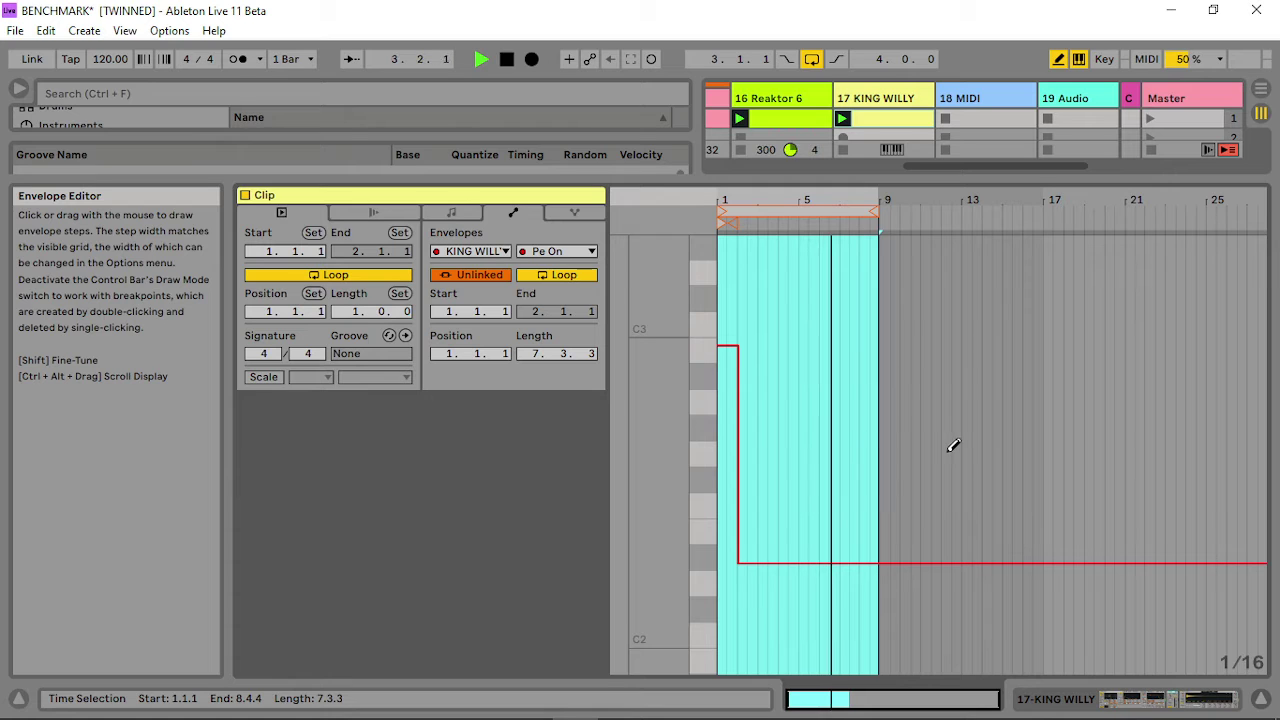
left_click_drag(729, 201, 729, 290)
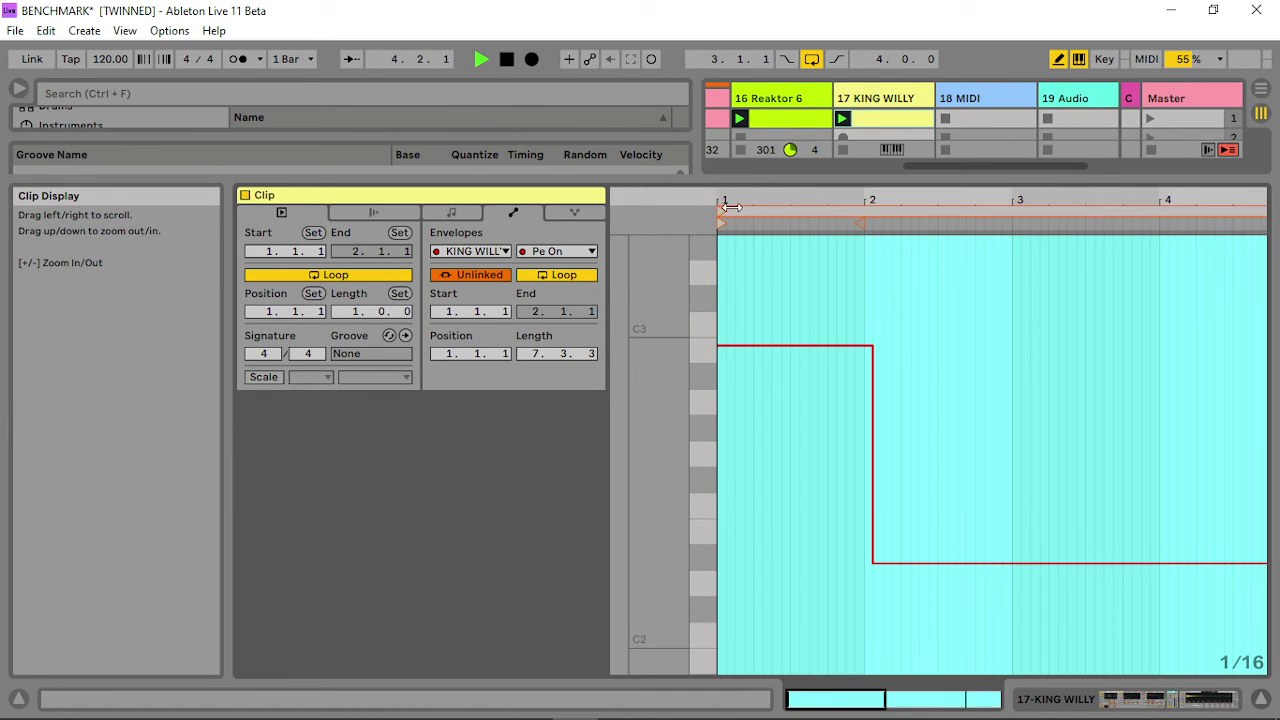
left_click_drag(880, 522, 877, 534)
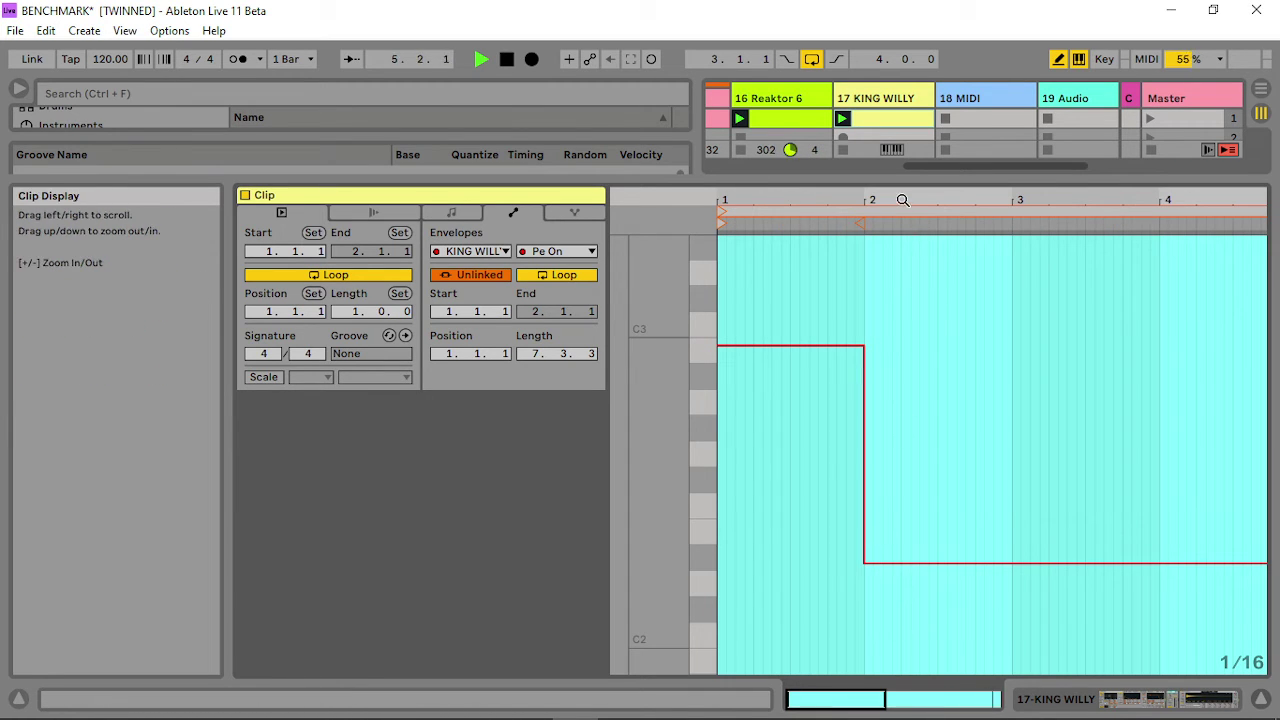
Draw a second section with the pitch envelope switched on, starting at bar 4 of the automation.
left_click_drag(903, 200, 903, 130)
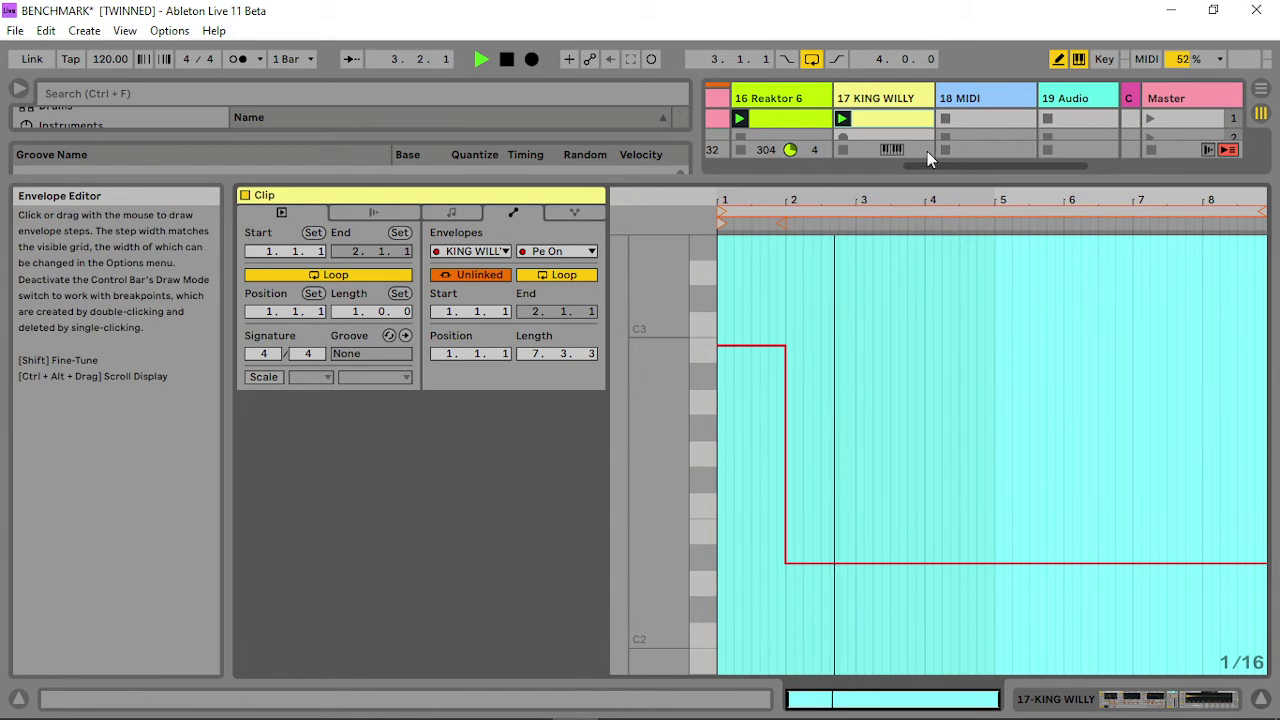
left_click(931, 348)
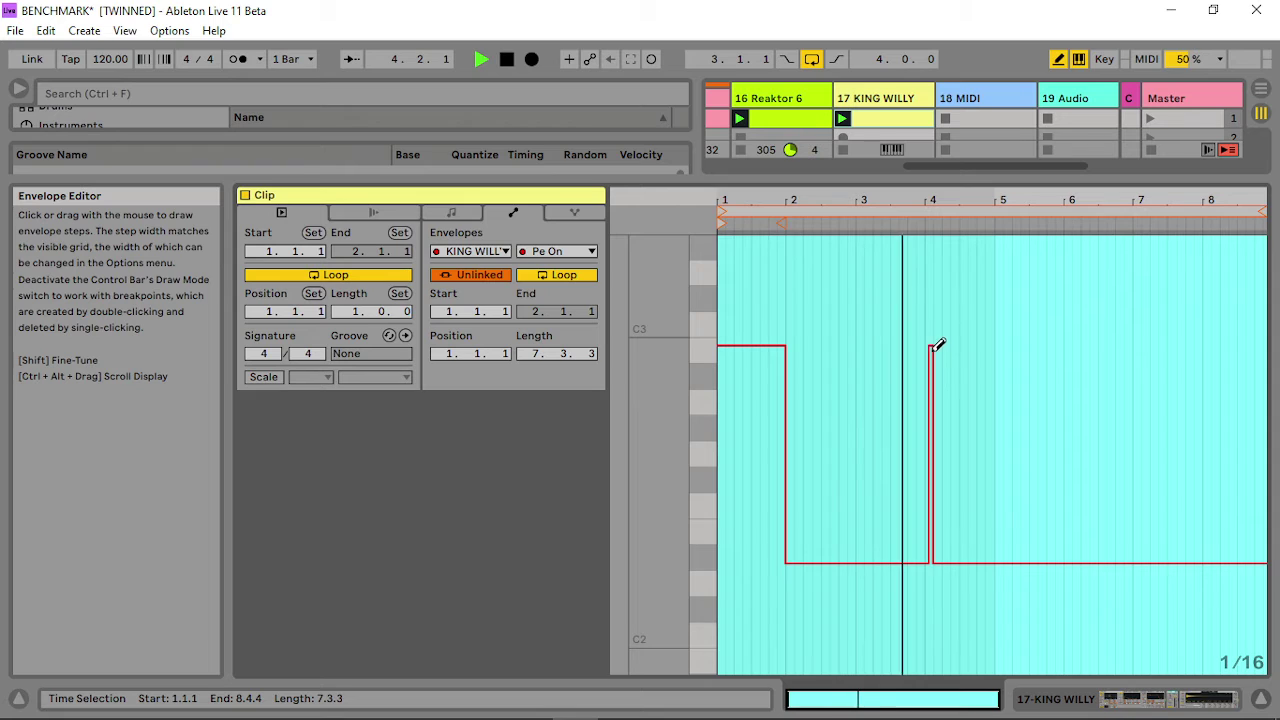
mouse_move(937, 345)
left_mouse_down()
mouse_move(929, 334)
mouse_move(1023, 323)
mouse_move(1054, 403)
mouse_move(1054, 537)
left_mouse_up()
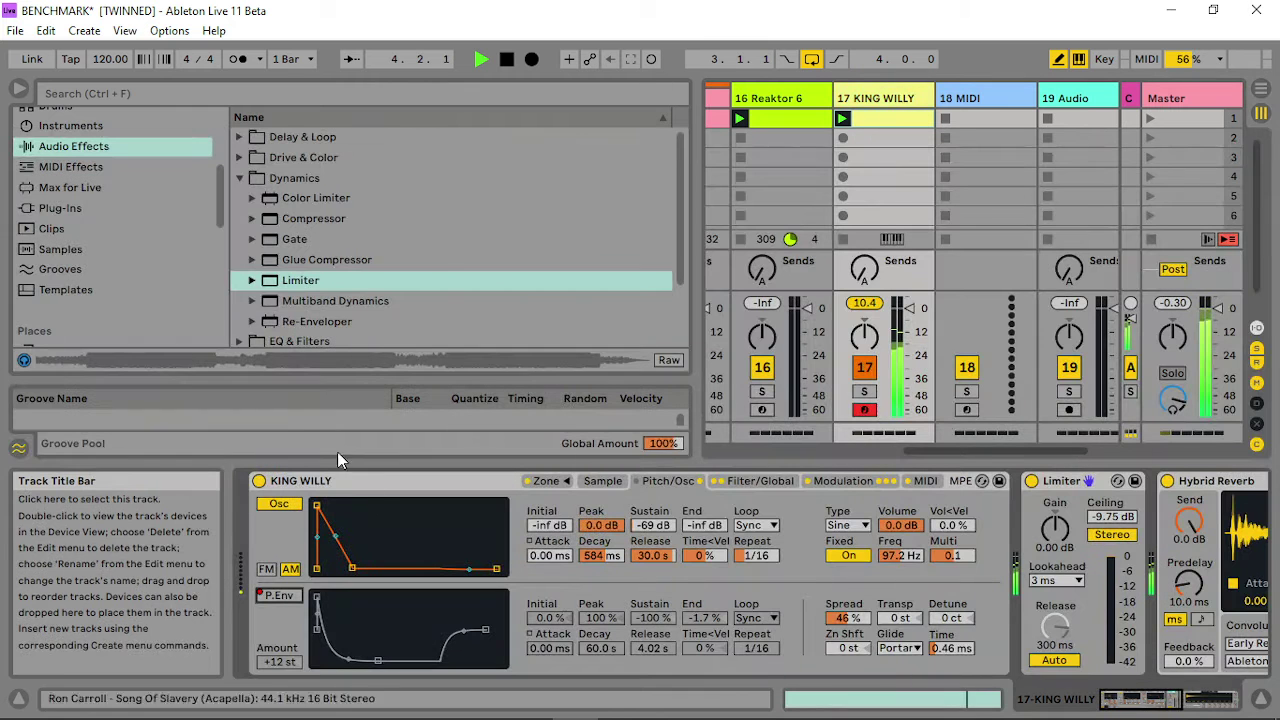
Set the filter to 1.11 kHz with 70% resonance and 11.8 dB drive, and the shaper amount to 45.0.
left_click(768, 482)
mouse_move(396, 548)
left_mouse_down()
mouse_move(373, 528)
mouse_move(389, 529)
left_mouse_up()
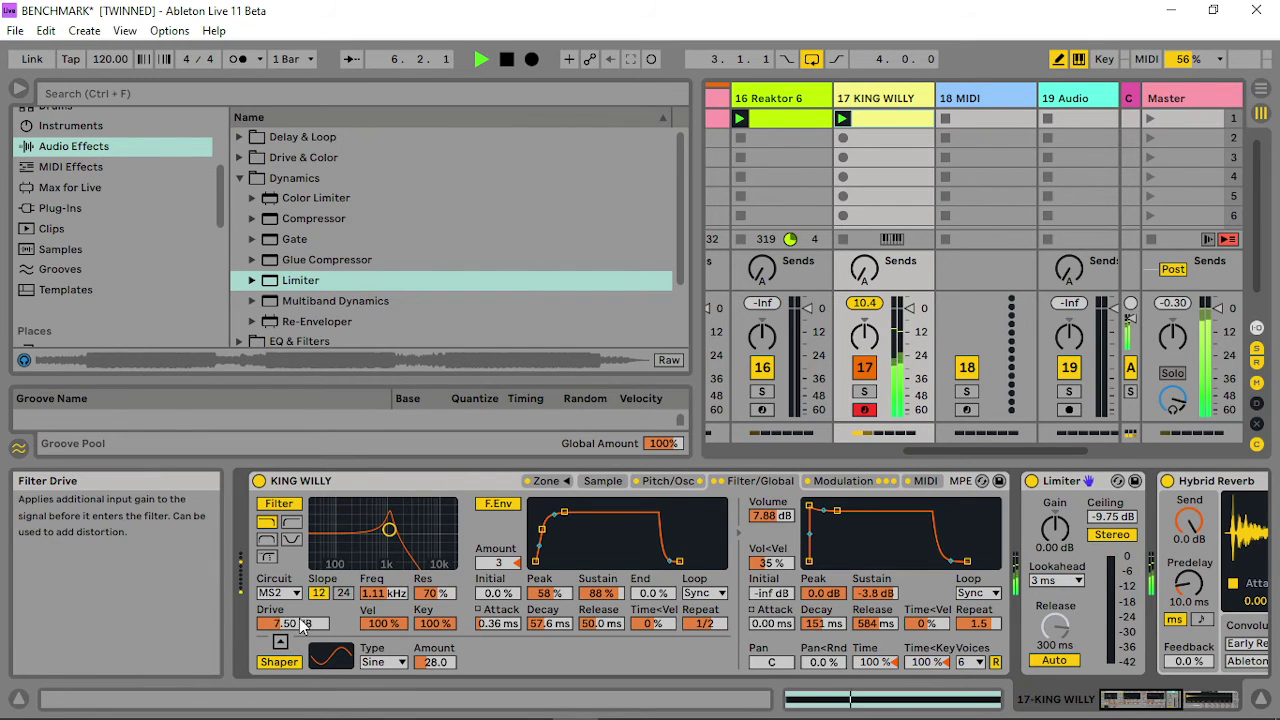
left_click_drag(300, 623, 300, 590)
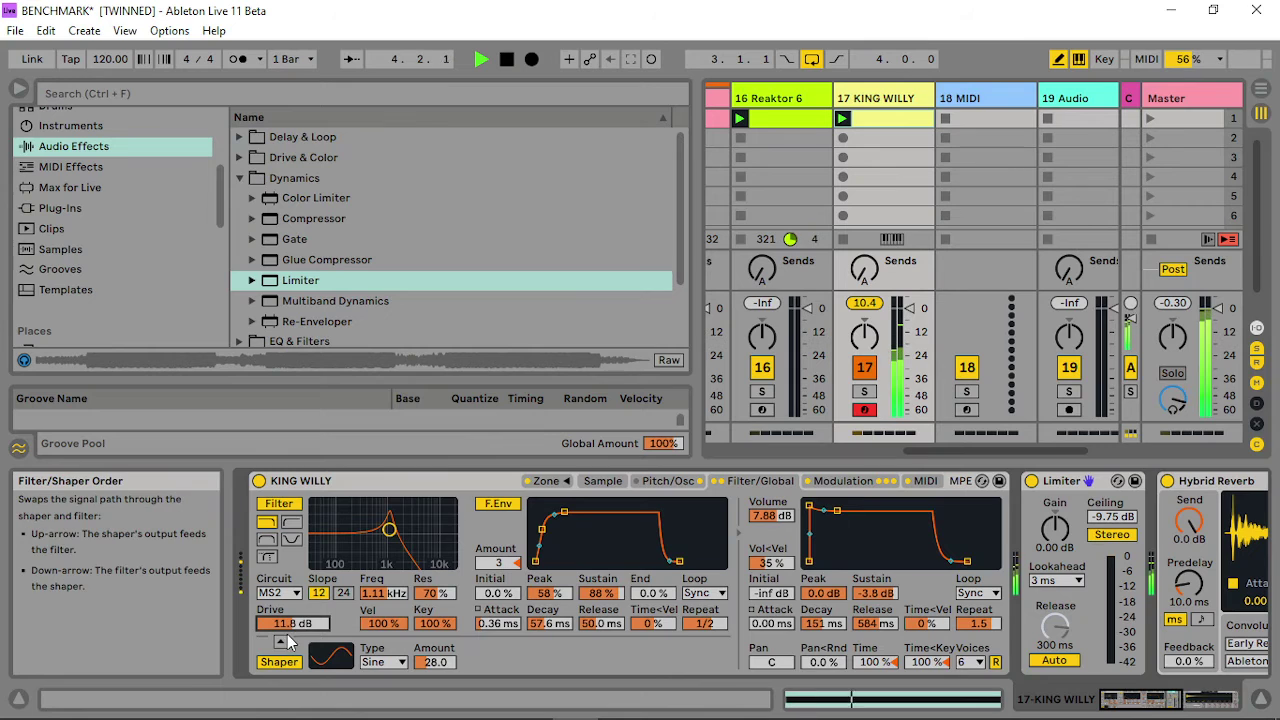
left_click_drag(434, 662, 434, 648)
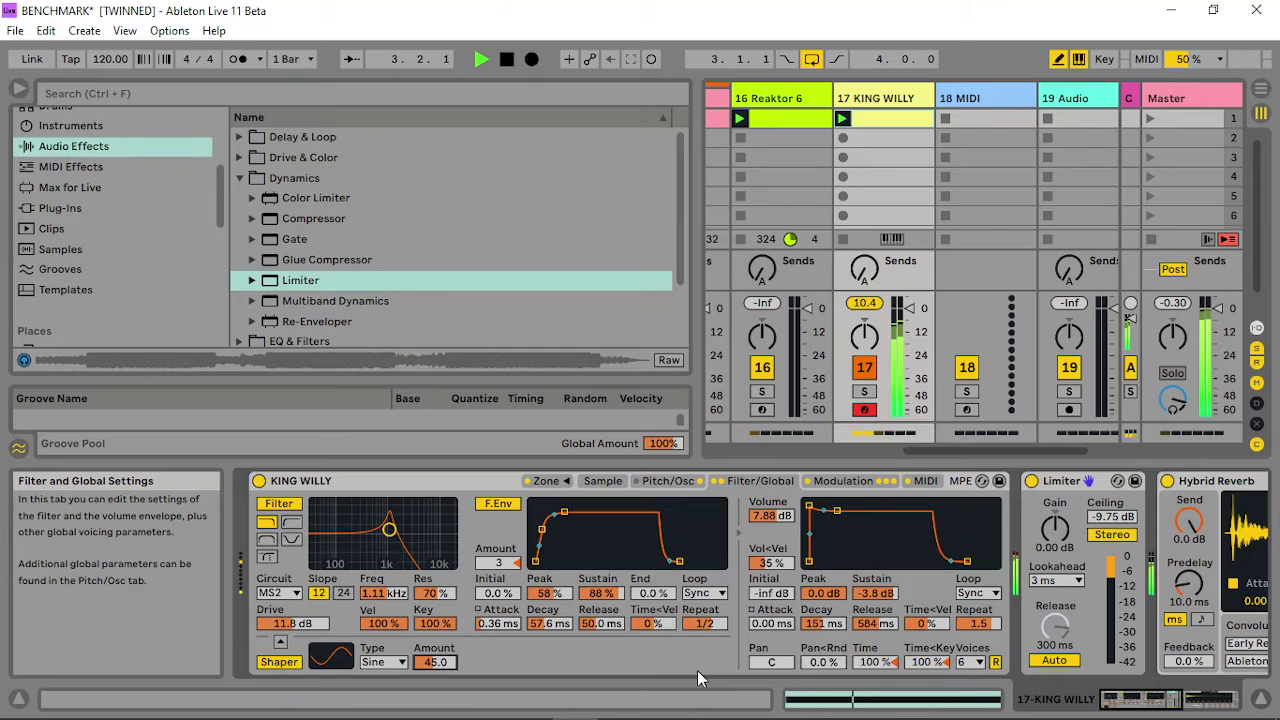
Set the filter to 593 Hz with 77% resonance, the volume's velocity scaling to 38%, and the shaper amount to 34.0.
left_click_drag(388, 528, 374, 525)
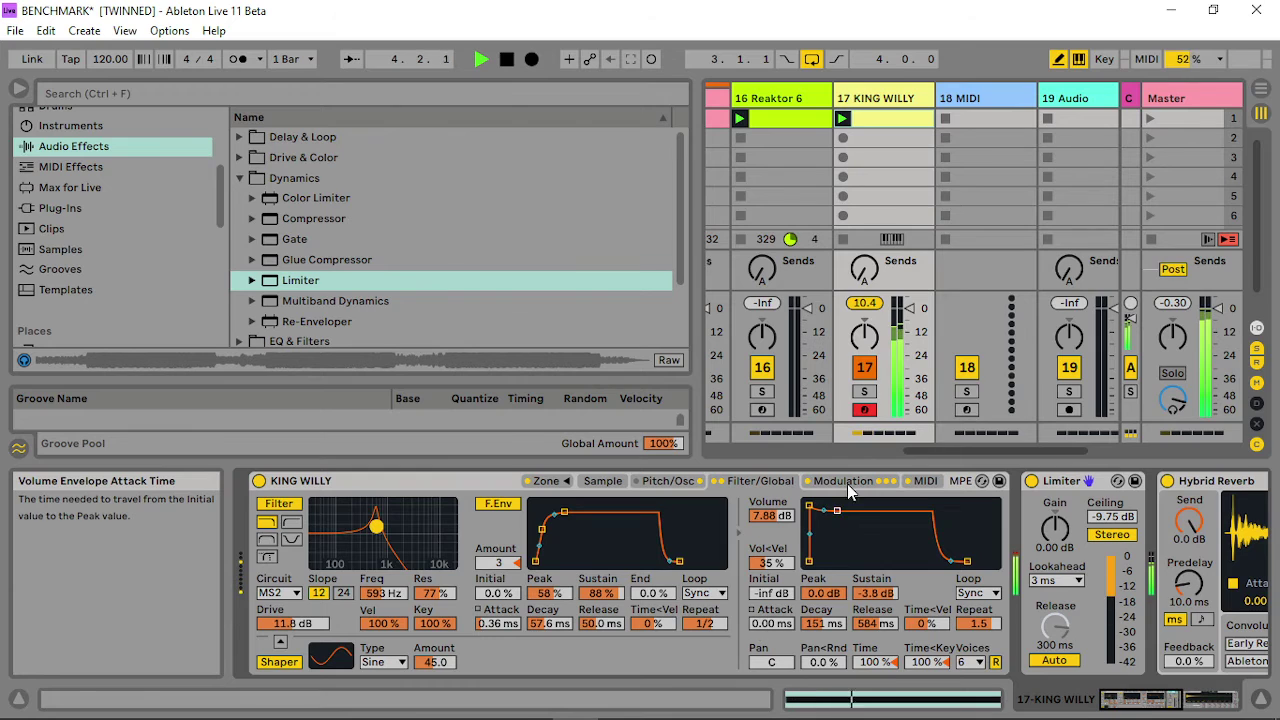
left_click_drag(770, 562, 770, 500)
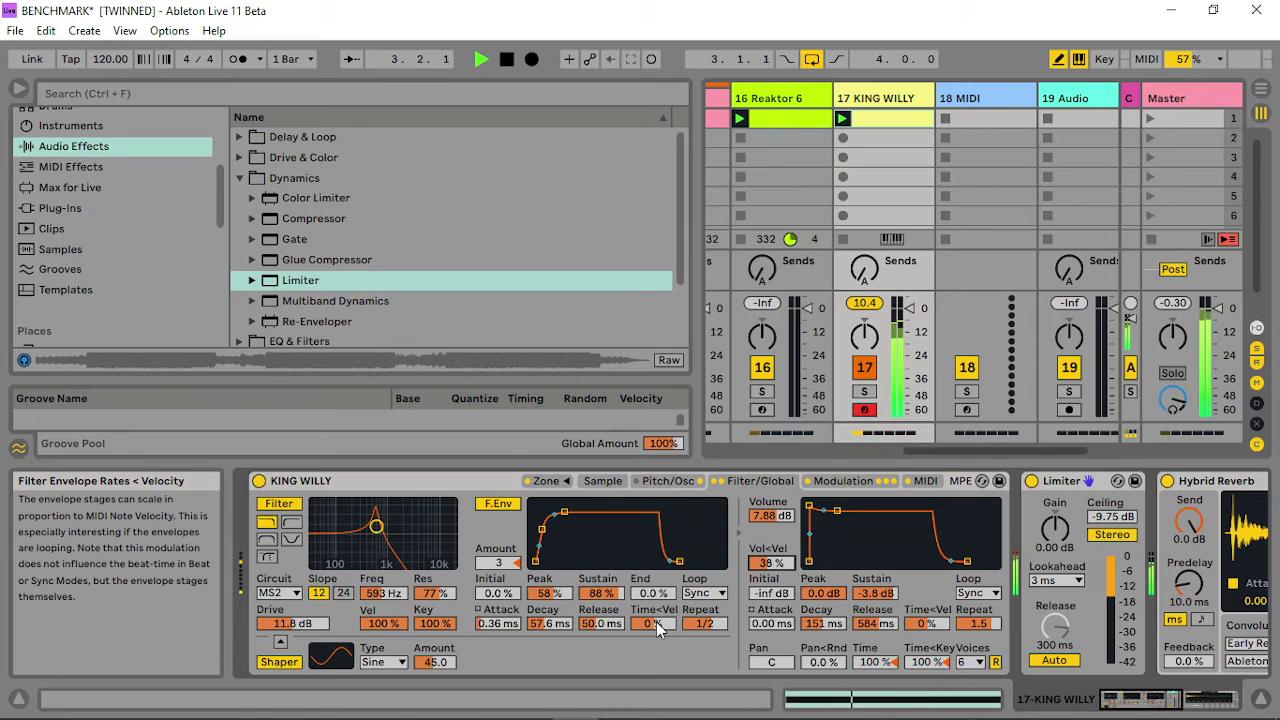
left_click_drag(434, 662, 434, 632)
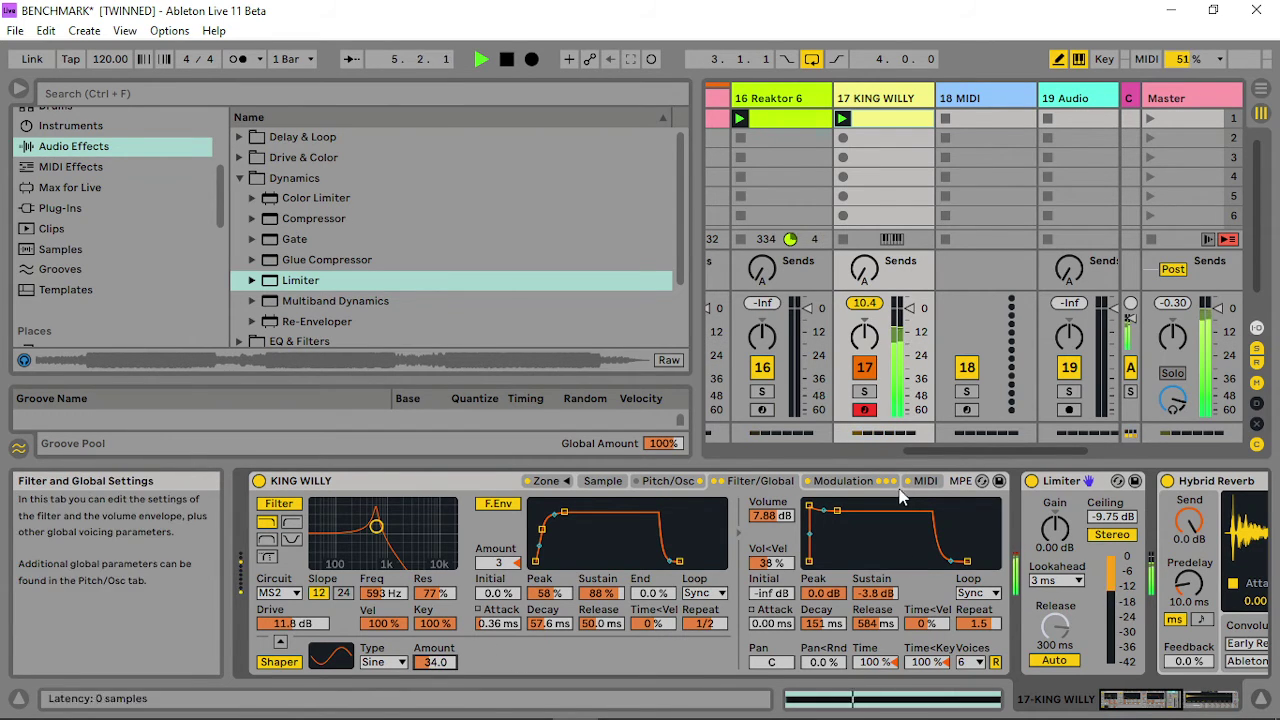
Route LFO 2's destination B to Volume with an amount of 100.00.
left_click(843, 481)
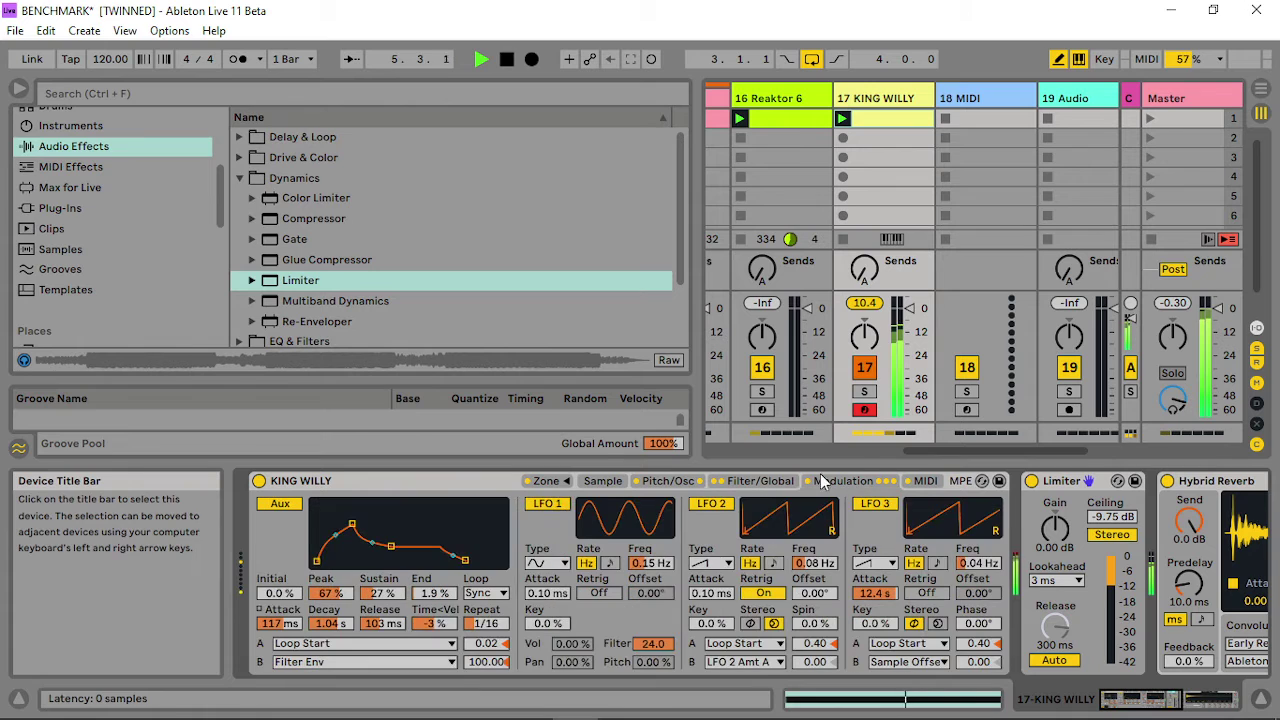
left_click(773, 662)
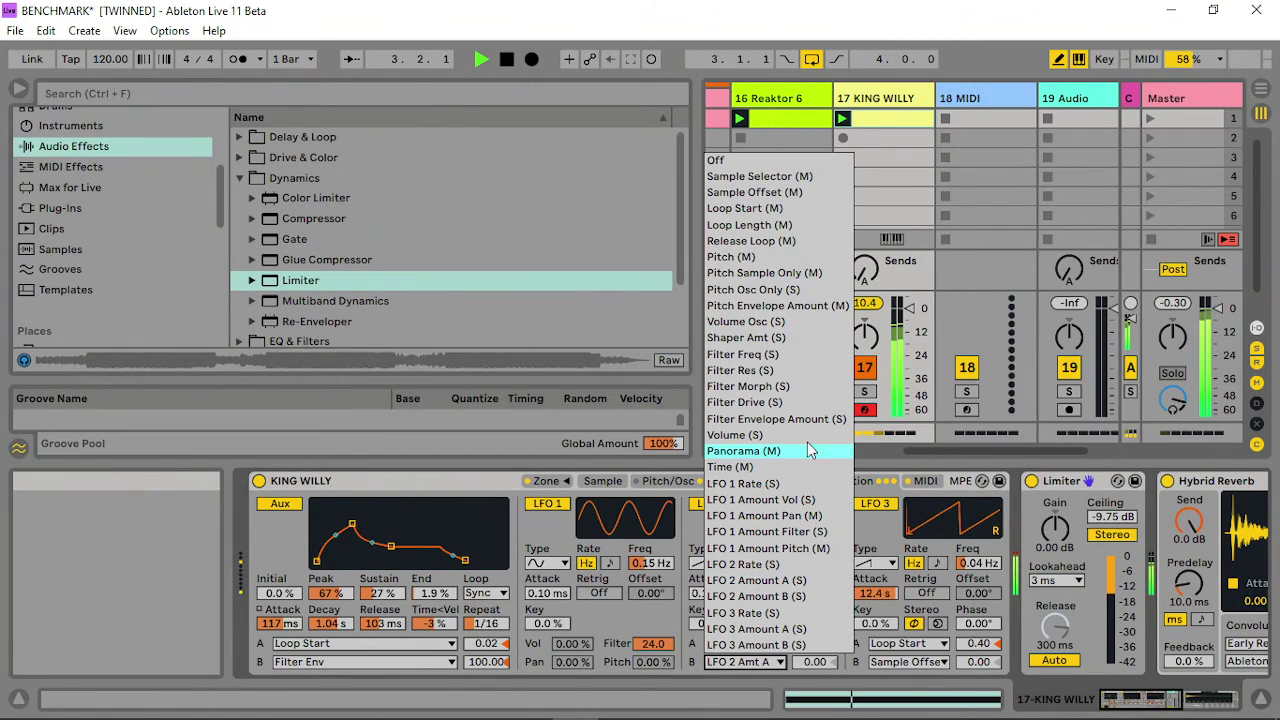
left_click(771, 436)
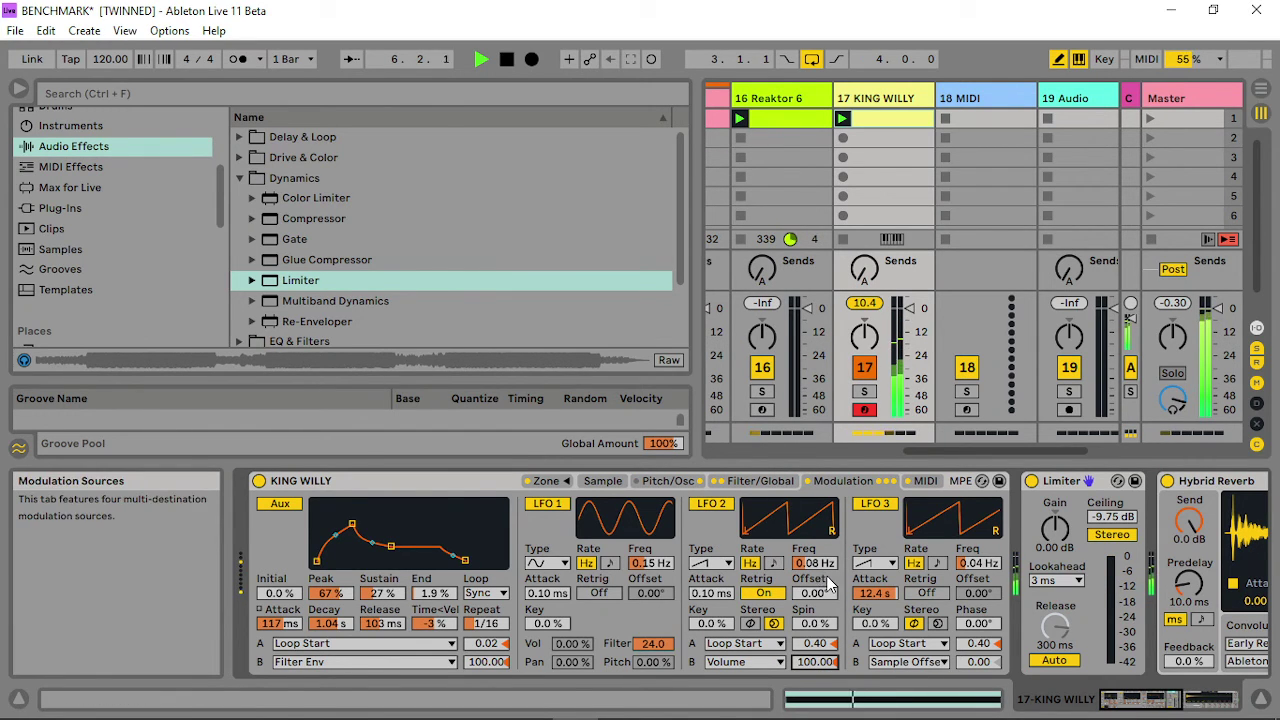
Set LFO 2's rate to 0.18 Hz and its Volume modulation amount to 35.82.
left_click_drag(818, 566, 818, 514)
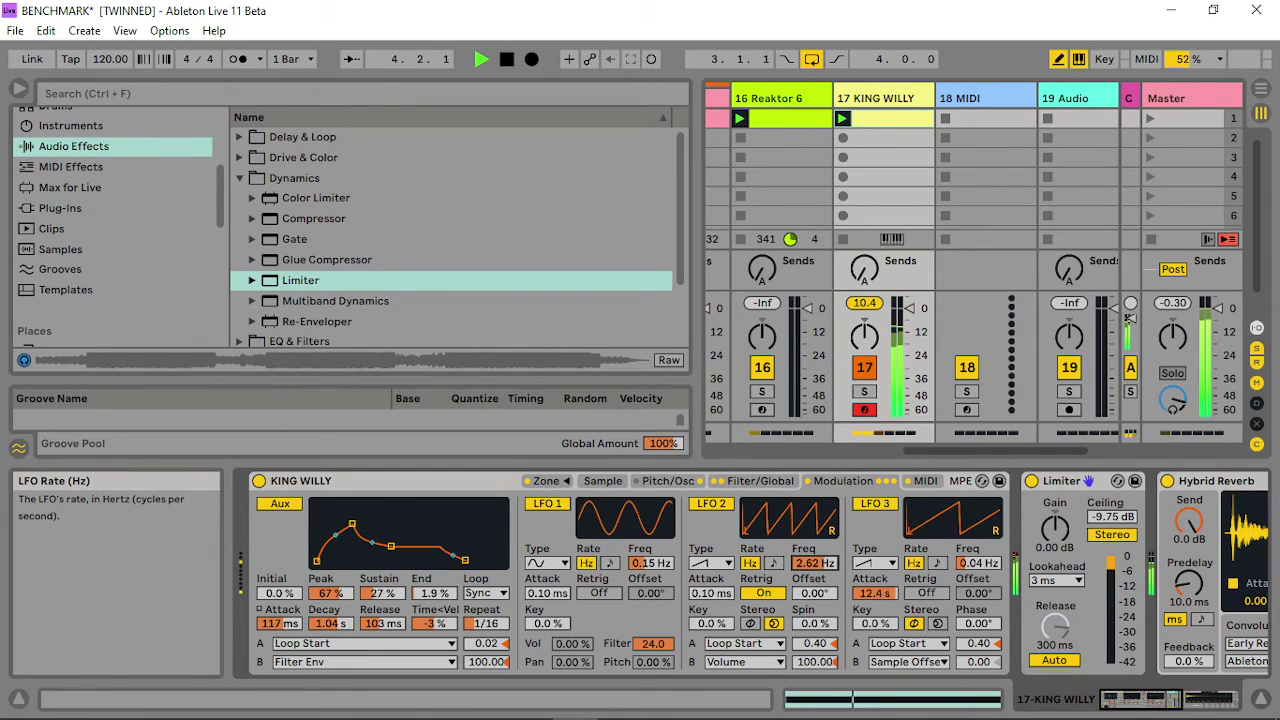
mouse_move(812, 563)
left_mouse_down()
mouse_move(812, 540)
mouse_move(812, 566)
left_mouse_up()
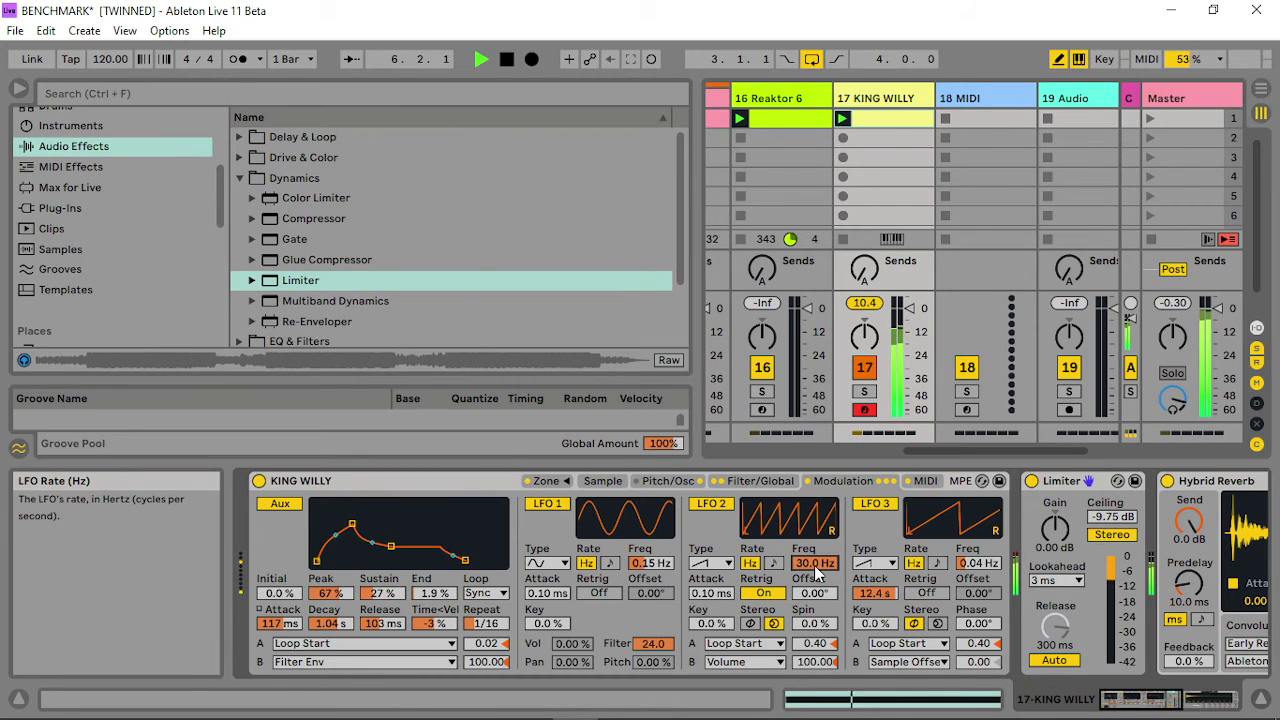
left_click_drag(815, 568, 815, 690)
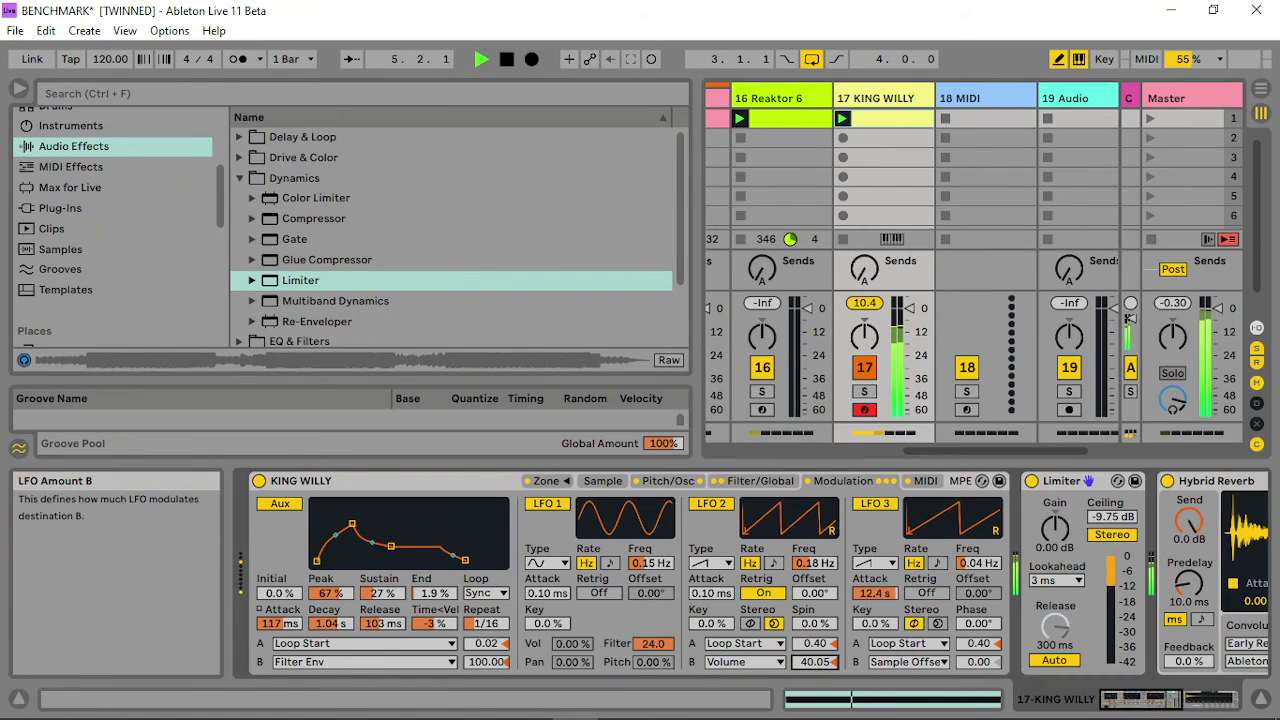
left_click_drag(815, 661, 822, 668)
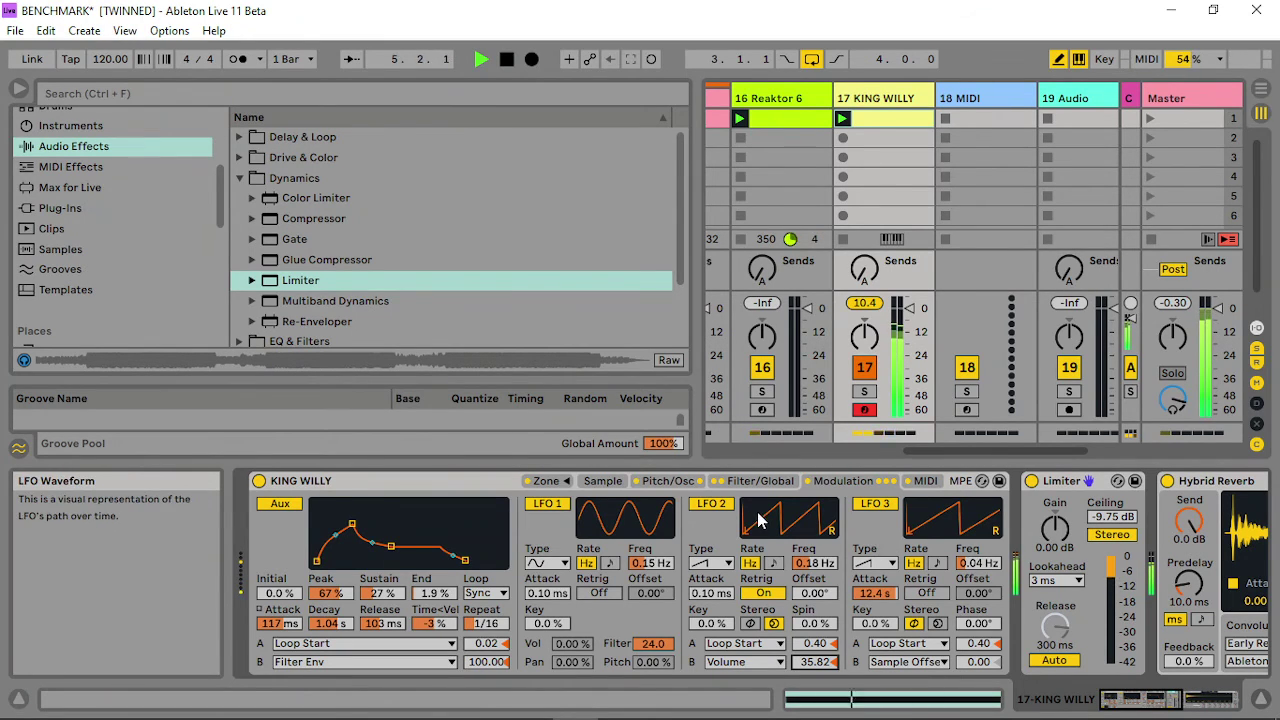
Set the modulation oscillator's volume to 0.0 dB and Multi to 1, and its envelope to an 84.7 ms decay and -57 dB sustain.
left_click(666, 481)
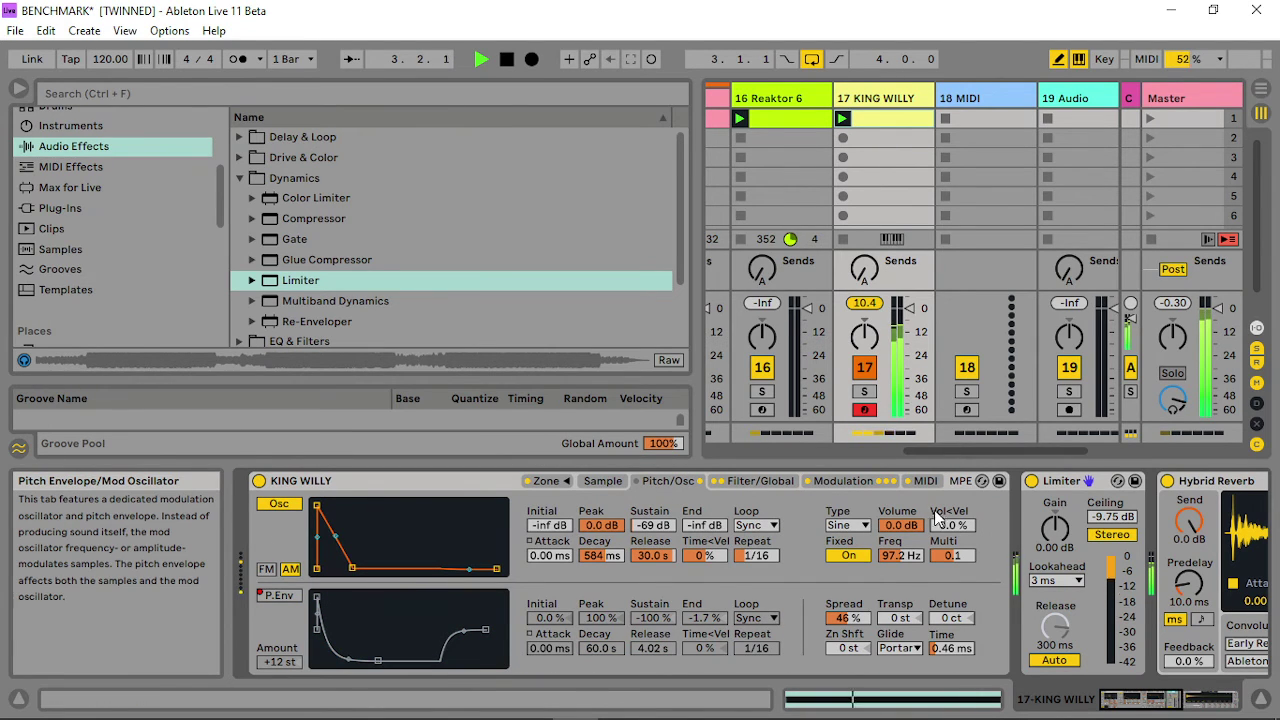
left_click_drag(900, 525, 900, 580)
left_click_drag(905, 526, 905, 470)
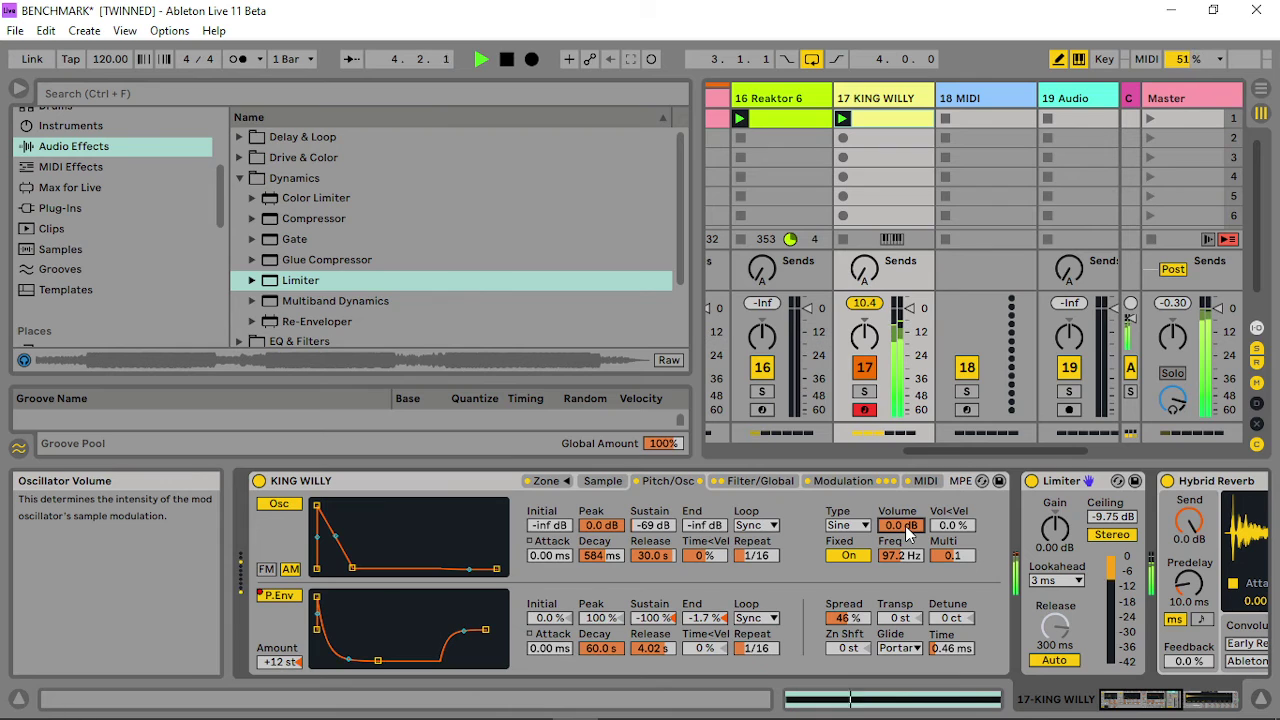
left_click_drag(971, 562, 971, 520)
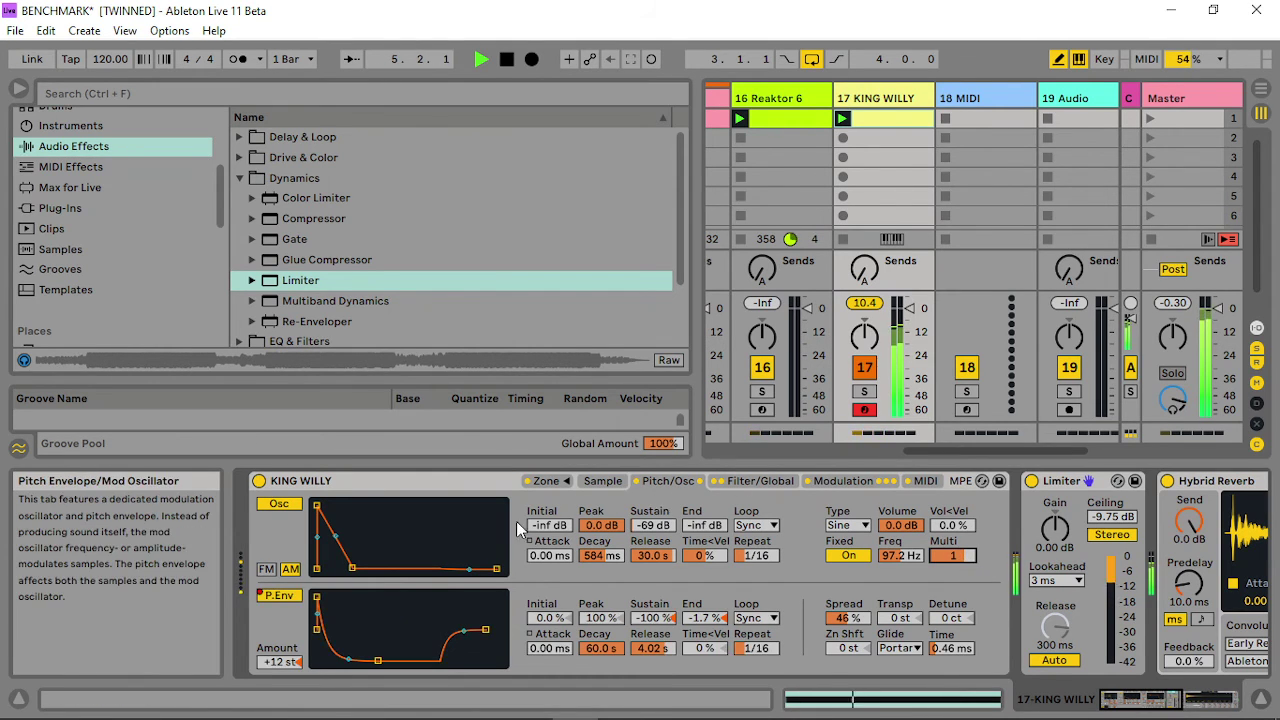
left_click_drag(350, 578, 345, 514)
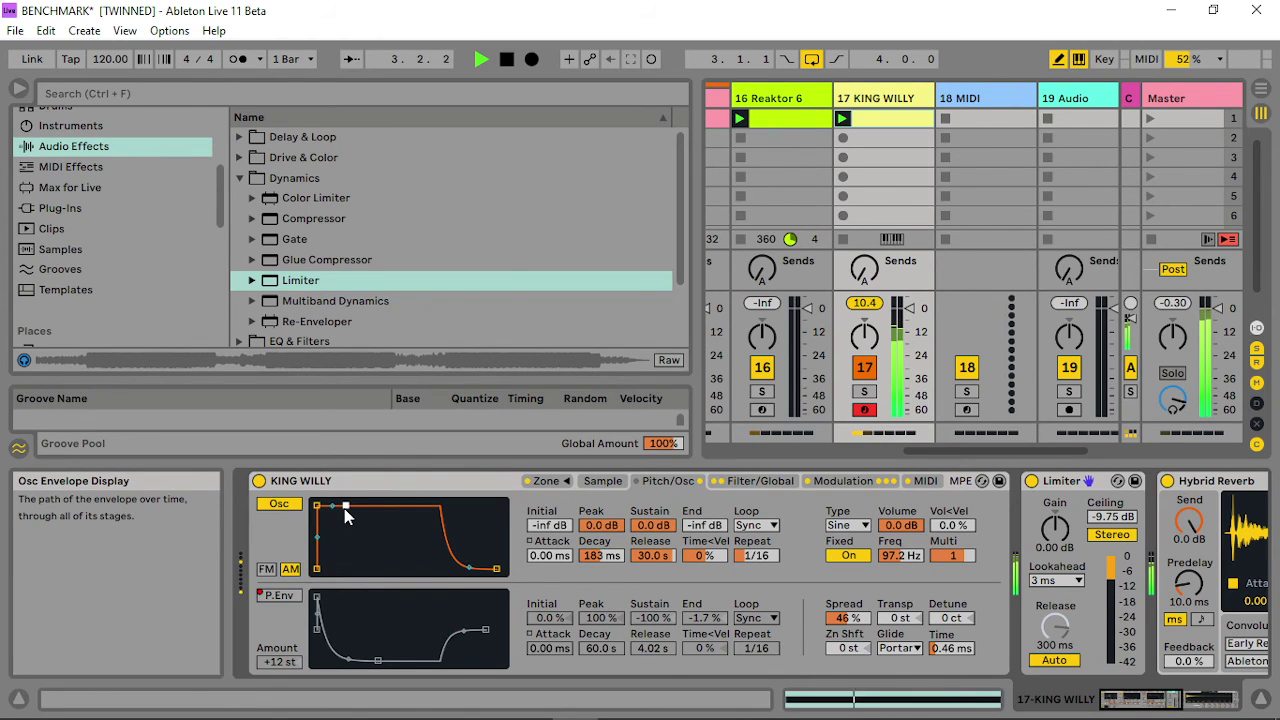
left_click_drag(345, 514, 341, 565)
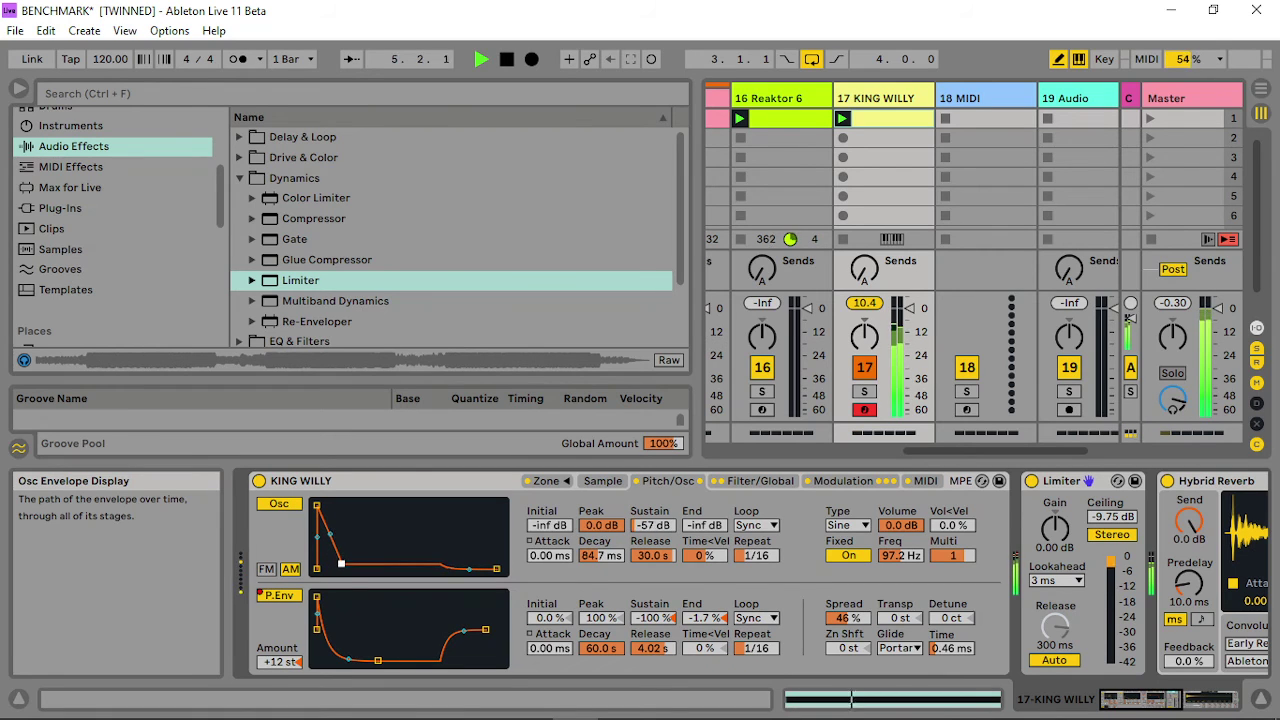
Give the pitch envelope a 2.25 s decay, a 1/4 repeat rate and a +12 st amount.
left_click_drag(279, 662, 279, 674)
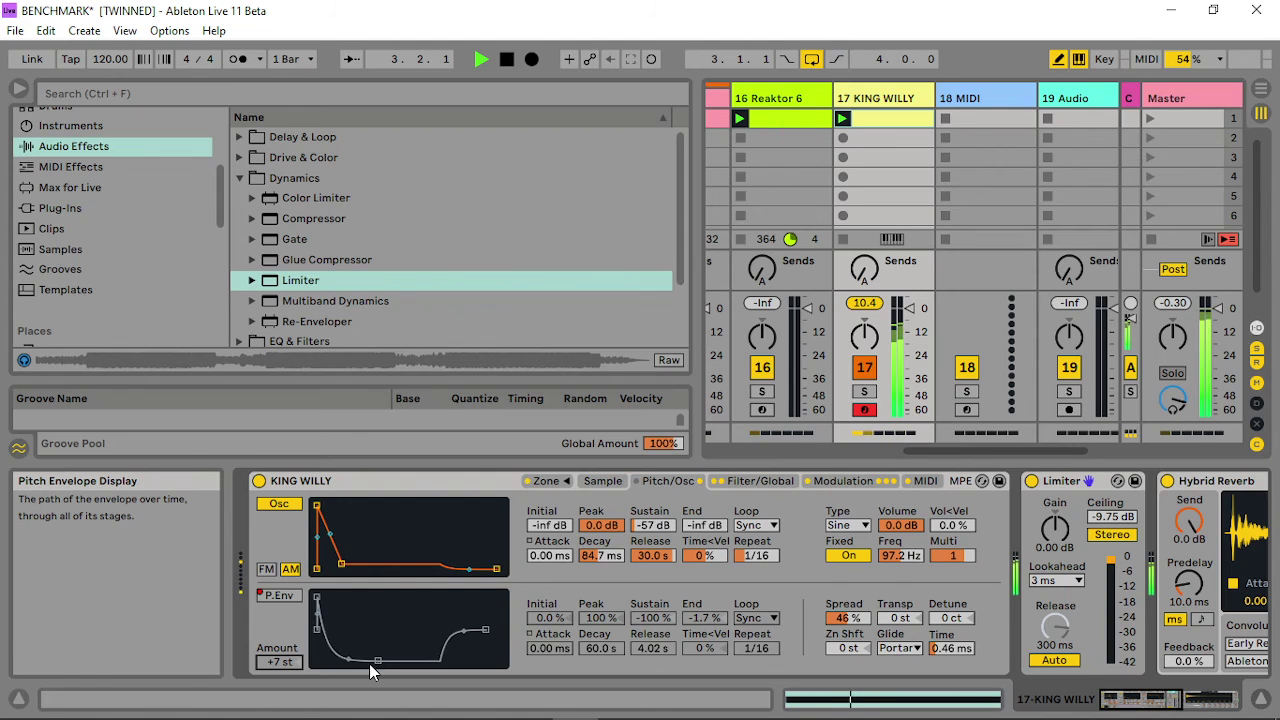
left_click_drag(371, 662, 356, 662)
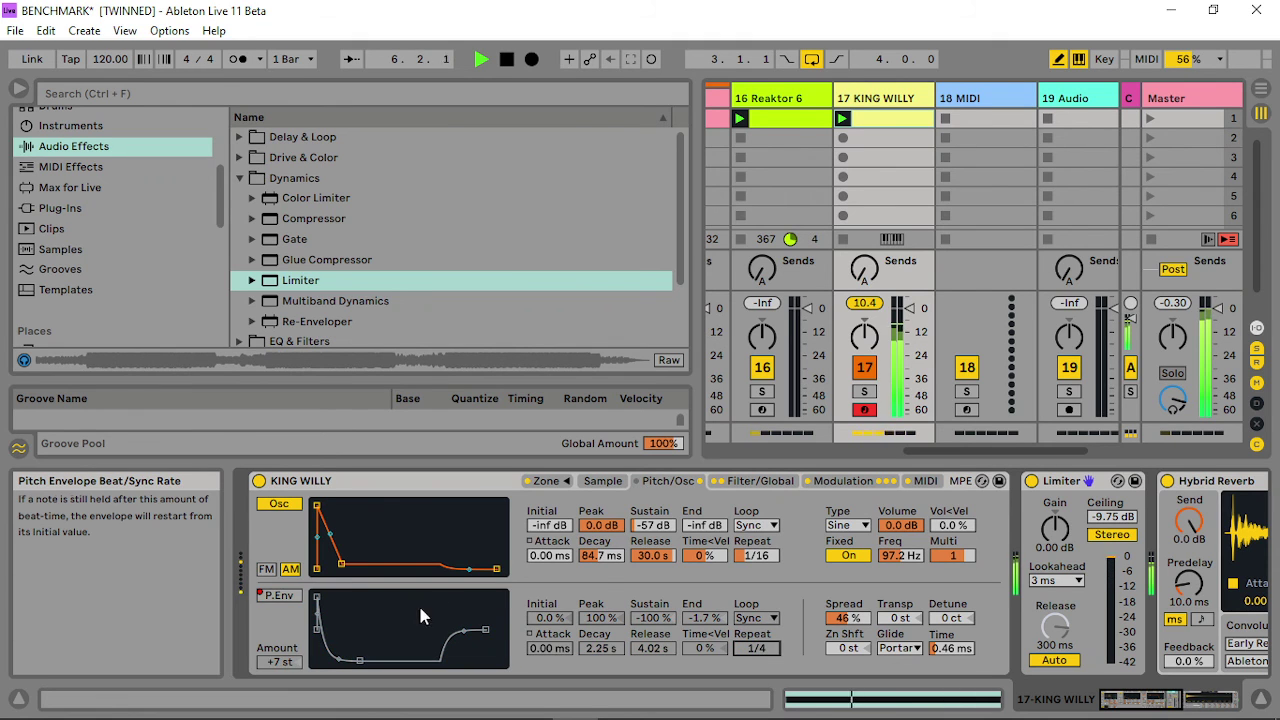
left_click_drag(280, 663, 280, 650)
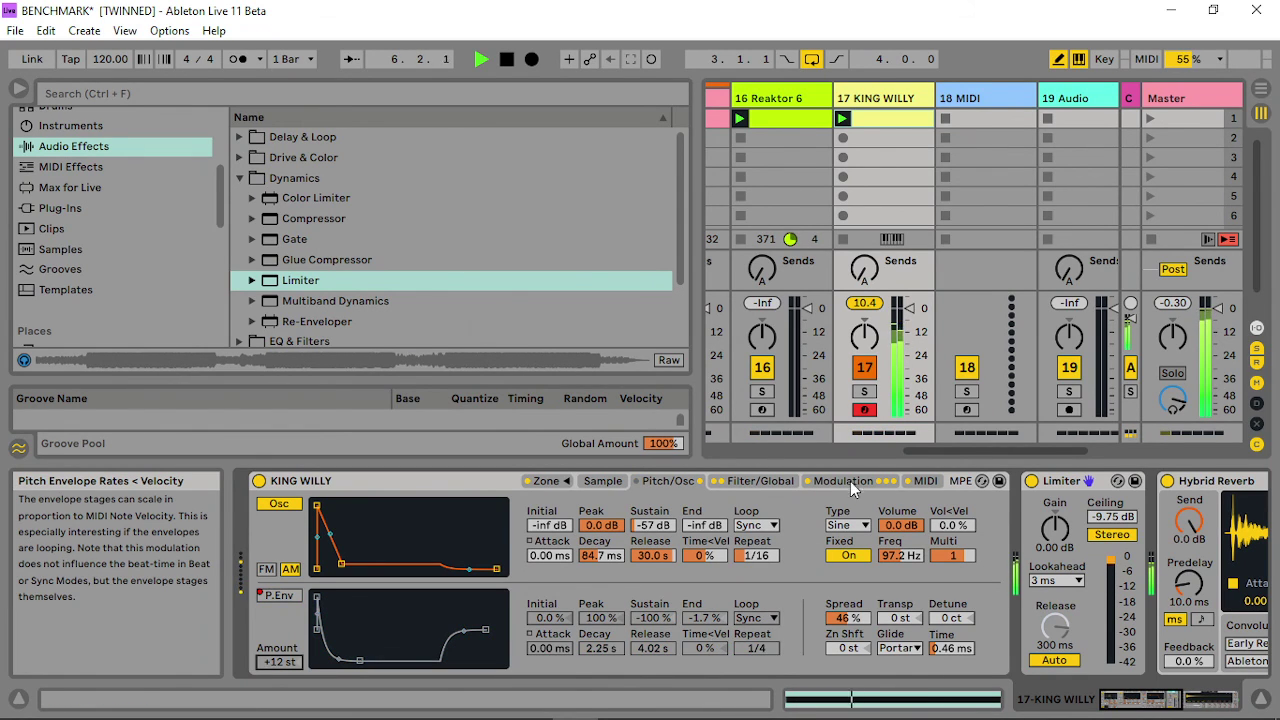
Set the filter to 1.24 kHz with 73% resonance.
left_click(770, 485)
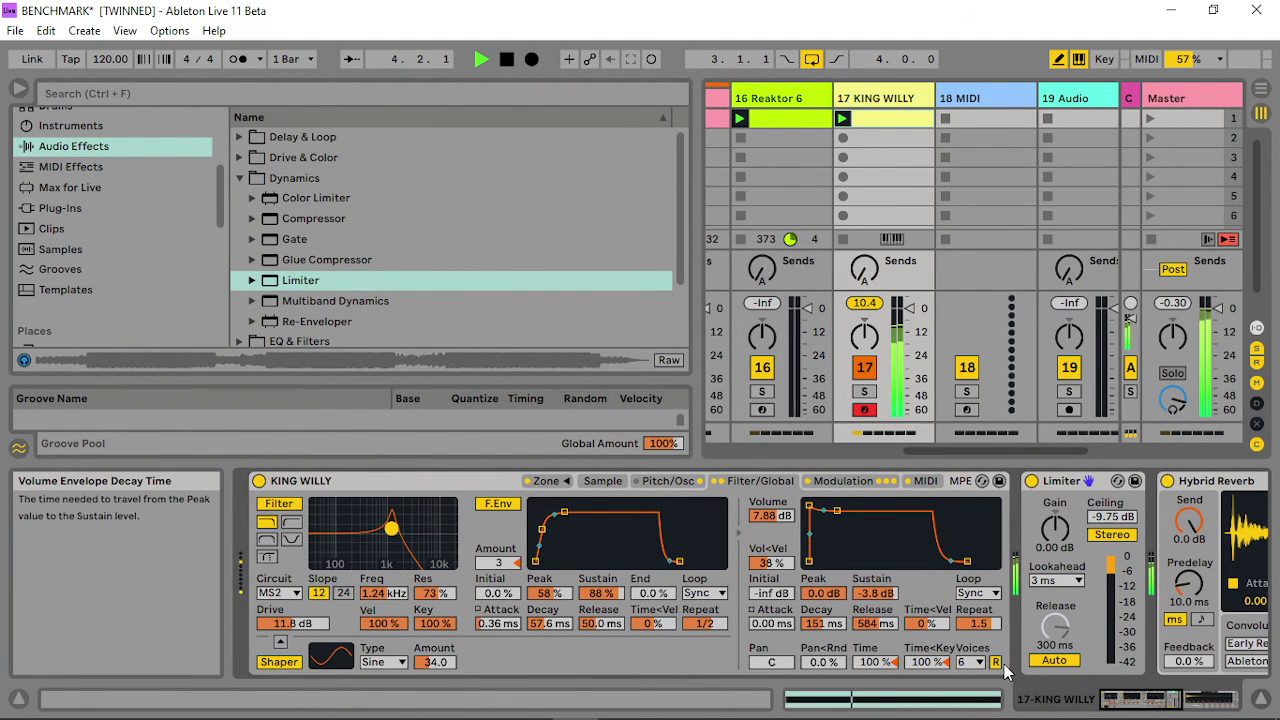
left_click(848, 484)
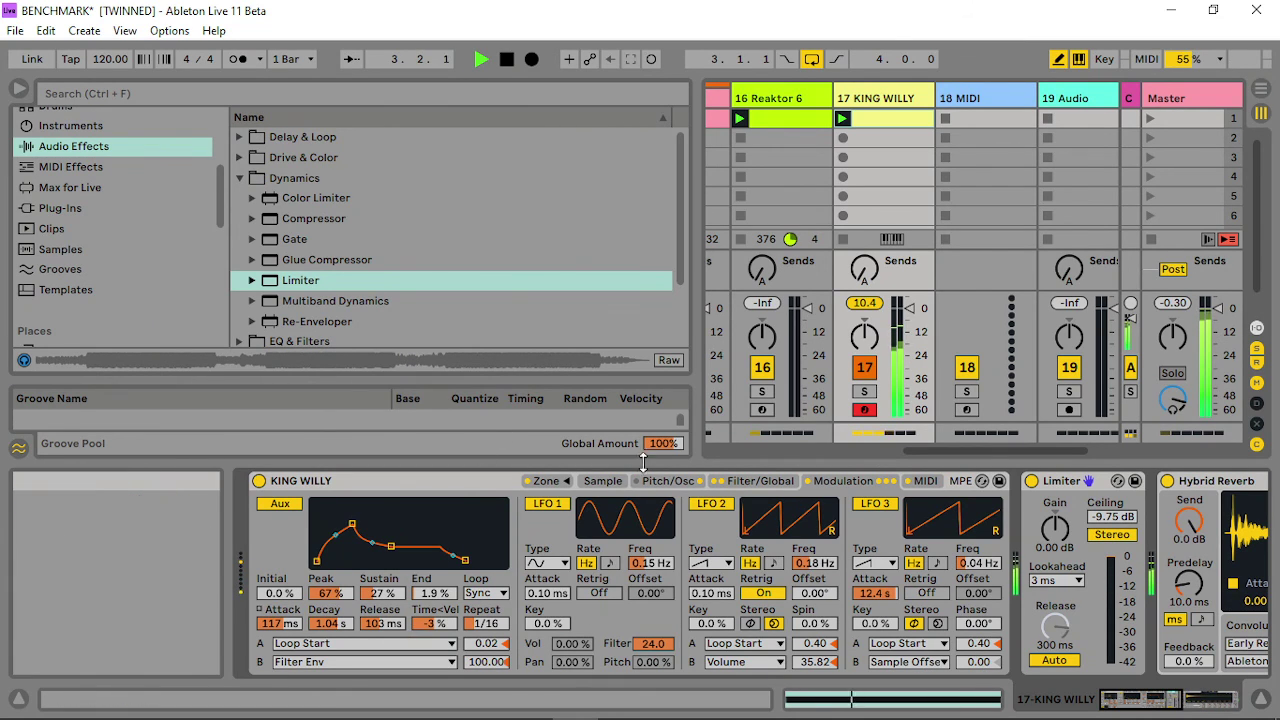
Audition the modulation oscillator's volume and return it to 0.0 dB.
left_click(688, 483)
left_click(279, 596)
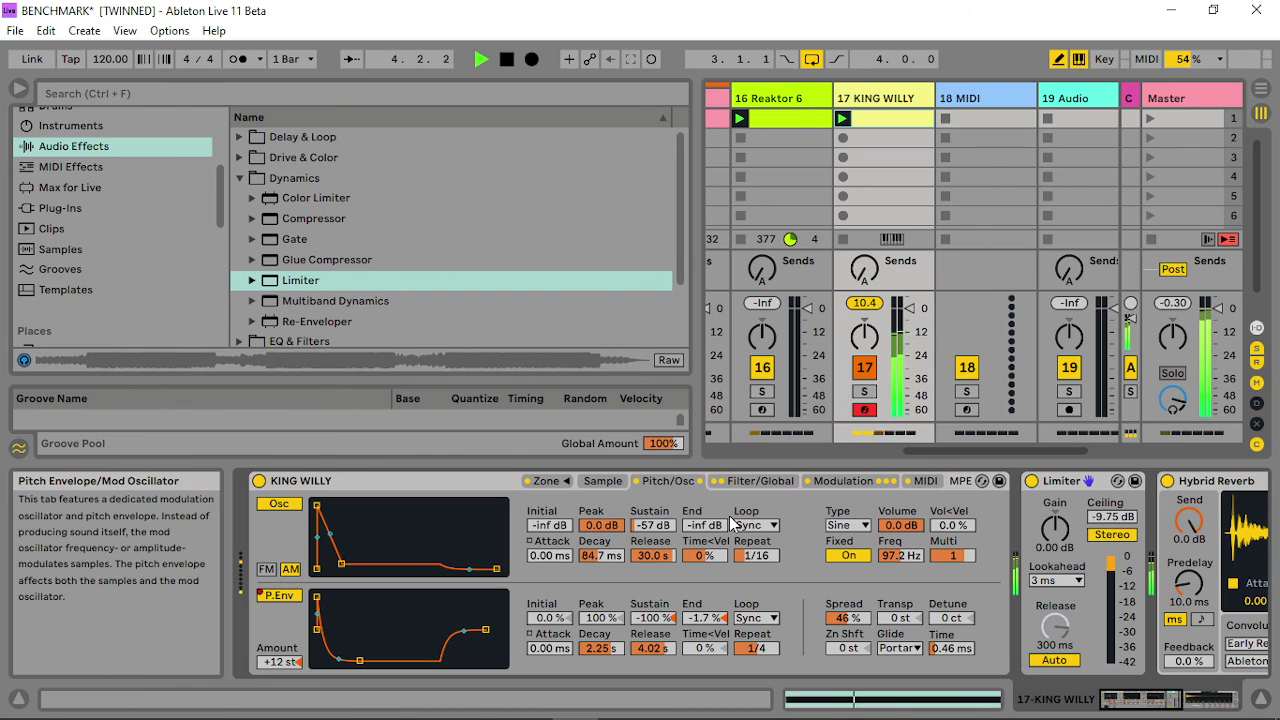
mouse_move(903, 526)
left_mouse_down()
mouse_move(903, 560)
mouse_move(903, 526)
left_mouse_up()
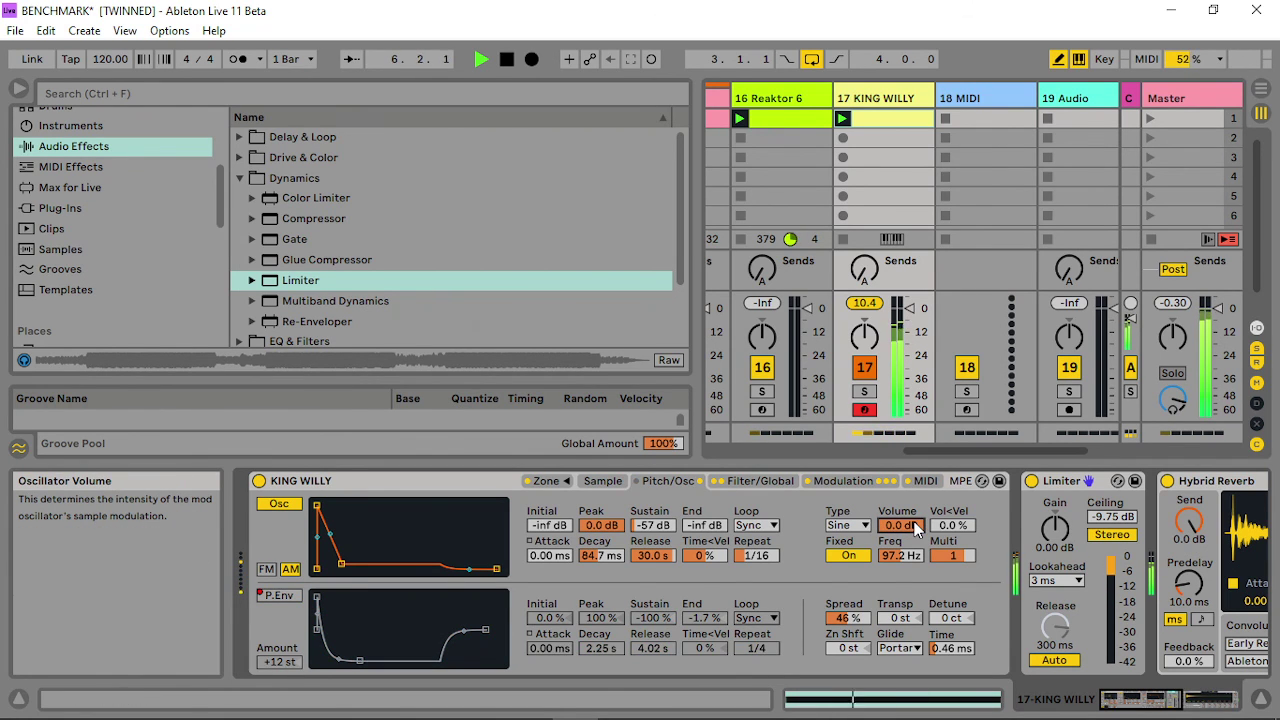